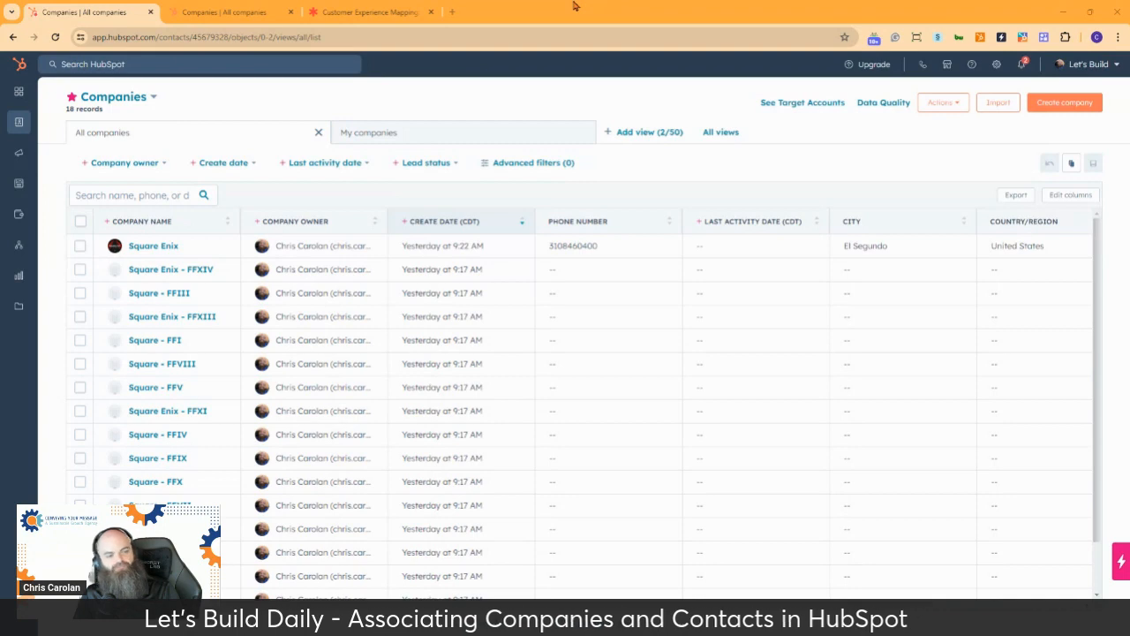
Review the Hubspot, Inc. record created Sep 13, 2023 in the Conveying Your Message account and return to the company list
mouse_move(186, 245)
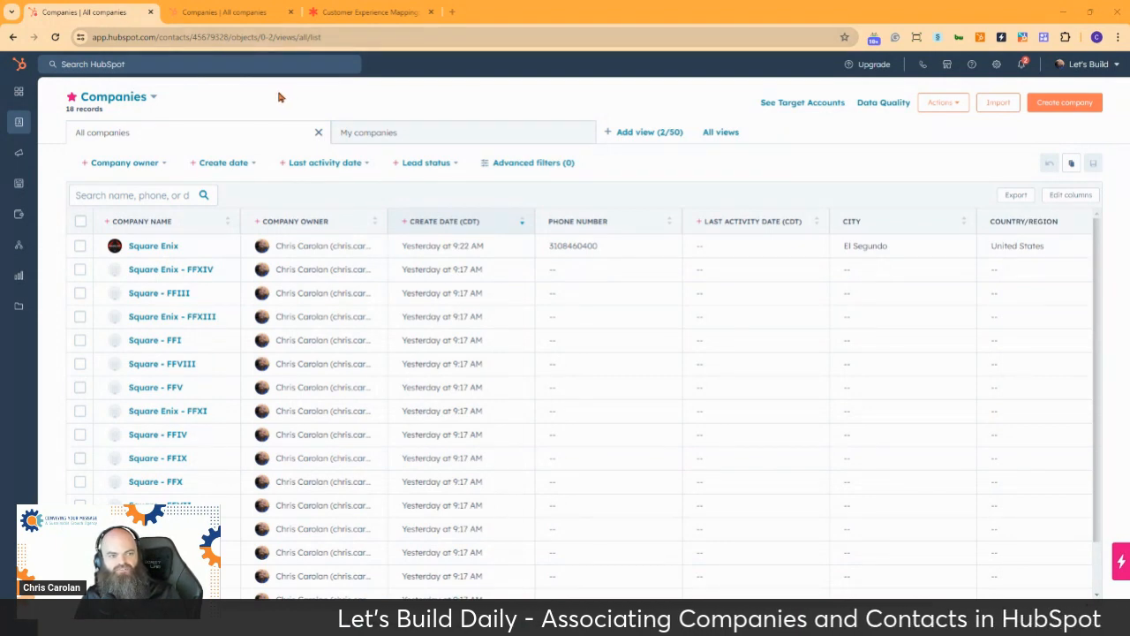
click(240, 12)
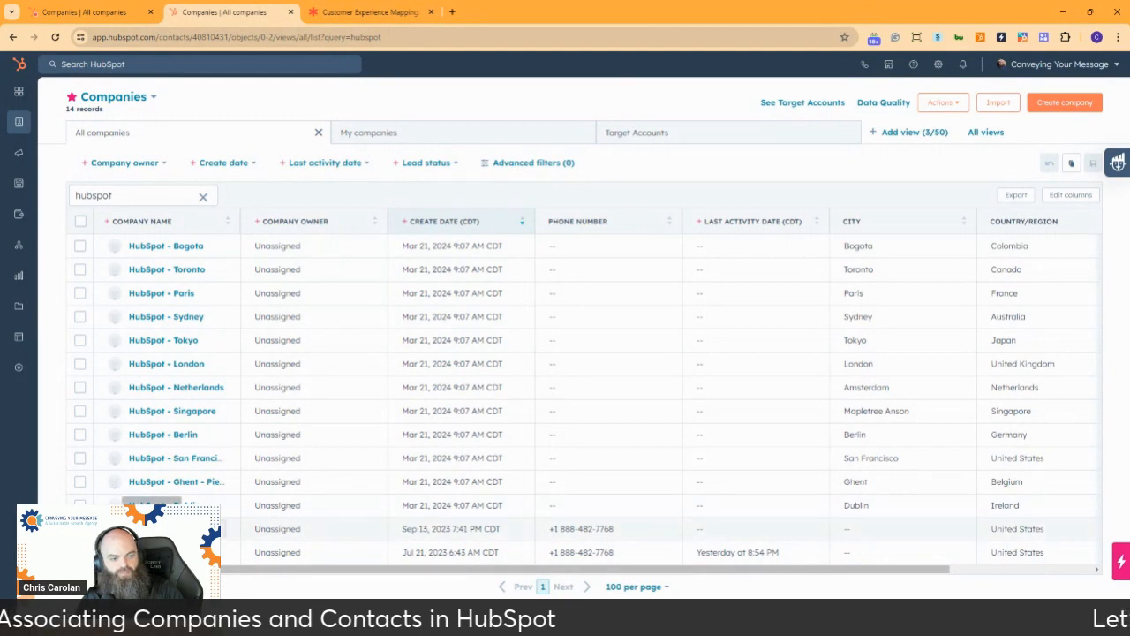
click(152, 529)
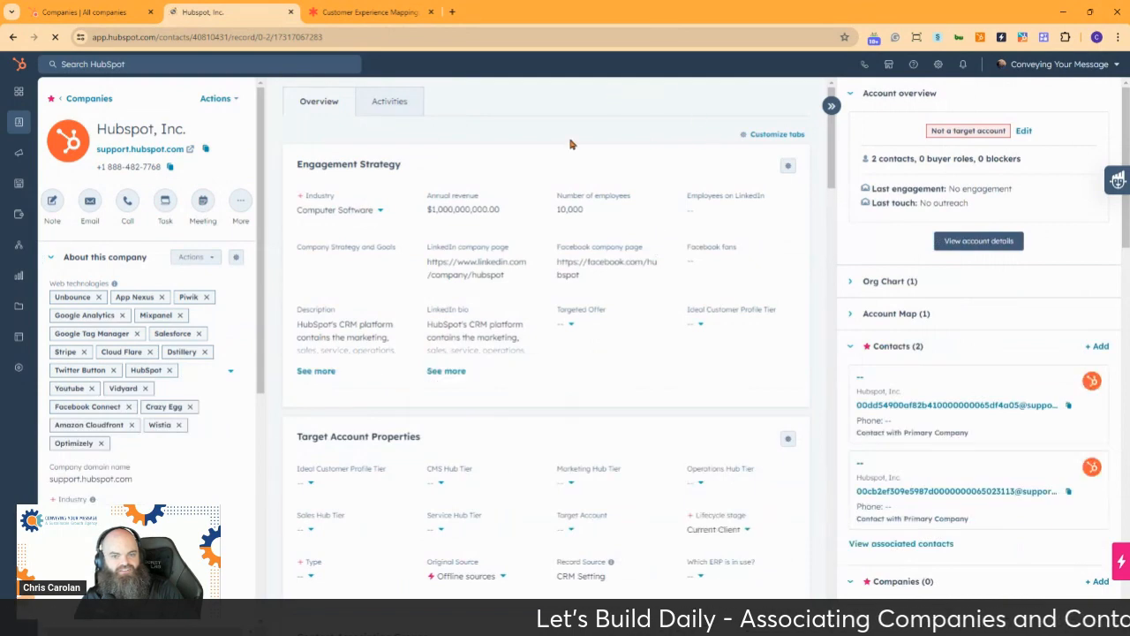
scroll(593, 134, down, 3)
scroll(590, 135, up, 5)
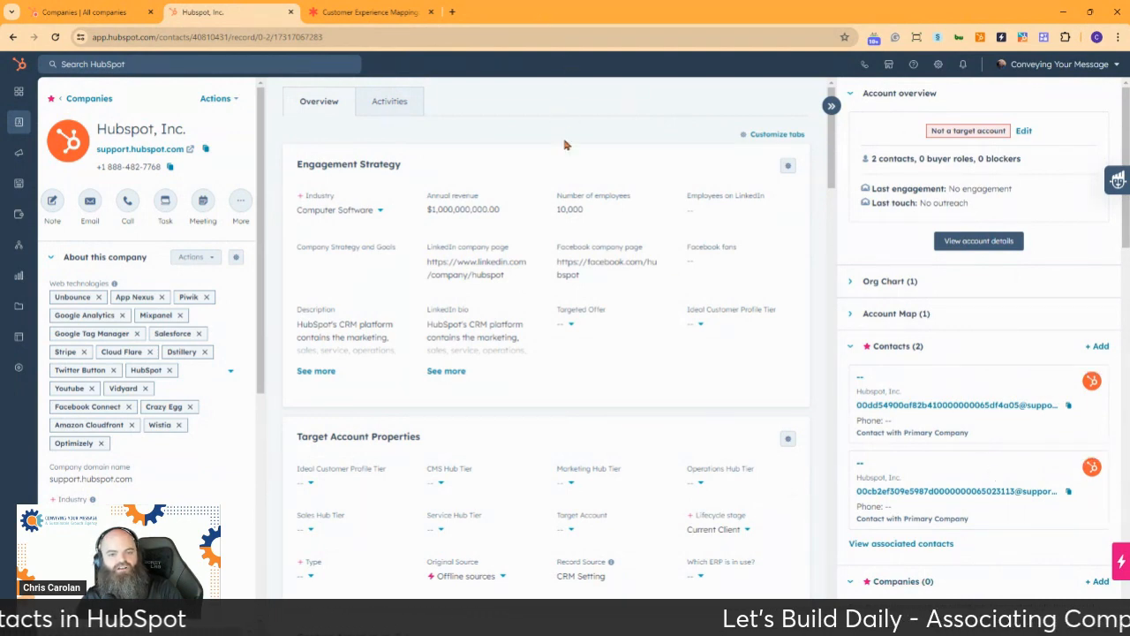
click(13, 37)
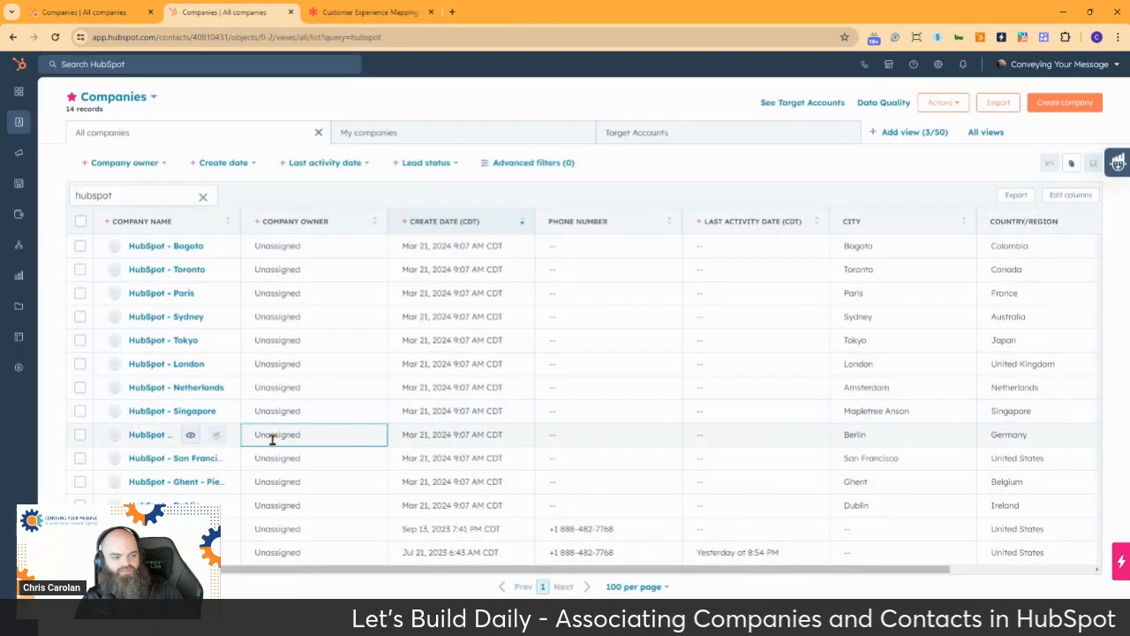
Examine the contacts and Contact Association Groups on the Hubspot, Inc. record created Jul 21, 2023, and return to the company list
click(159, 552)
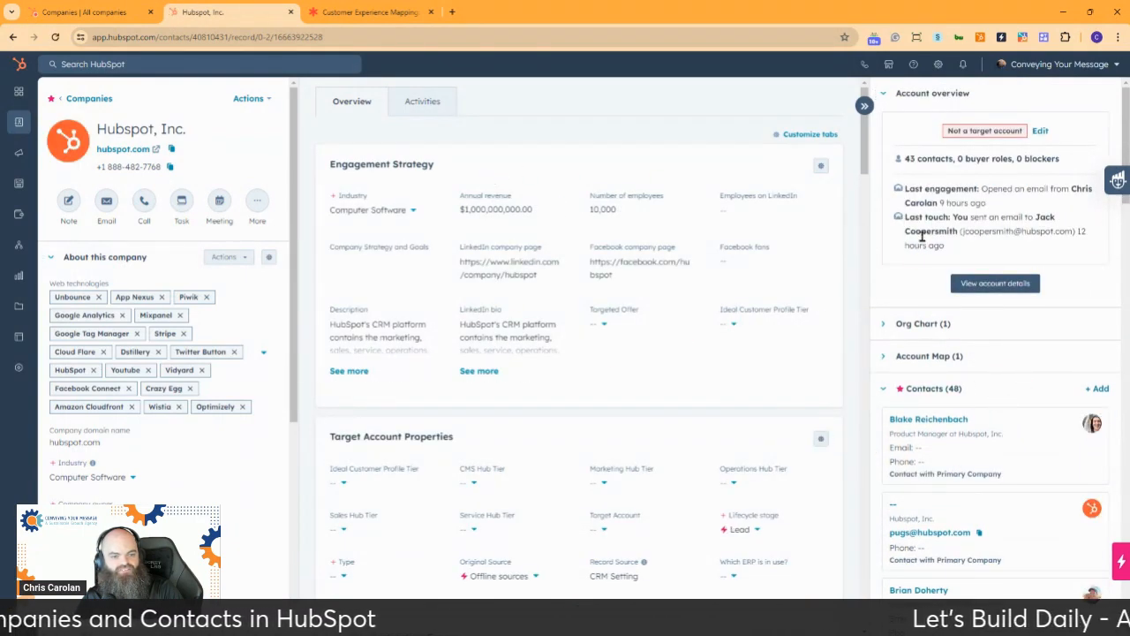
scroll(903, 383, down, 3)
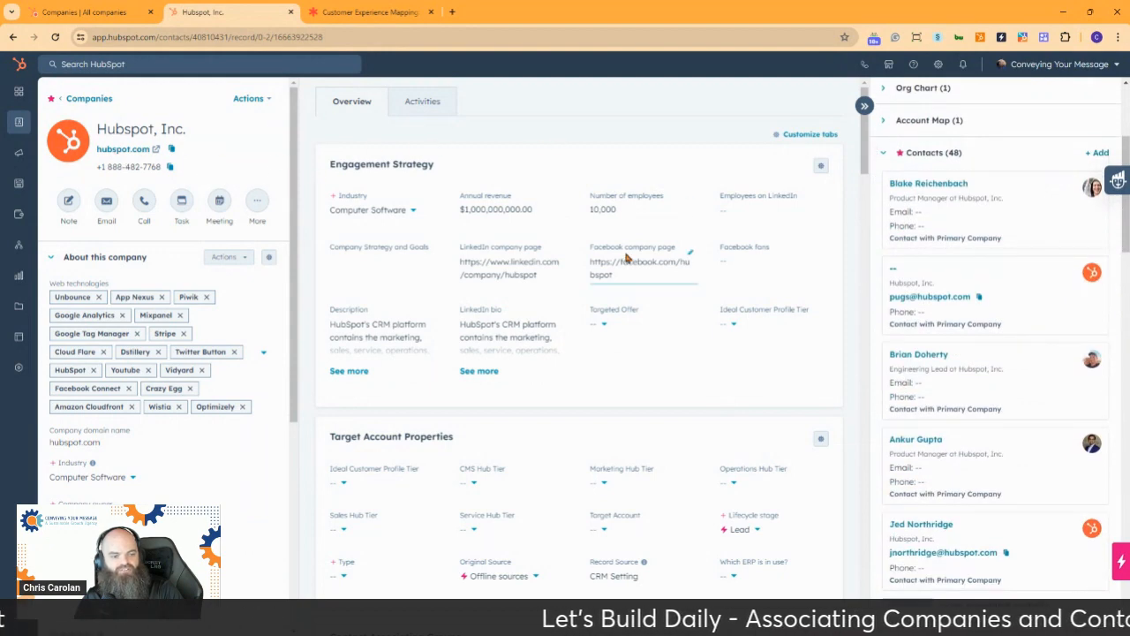
scroll(627, 252, down, 4)
scroll(632, 242, down, 2)
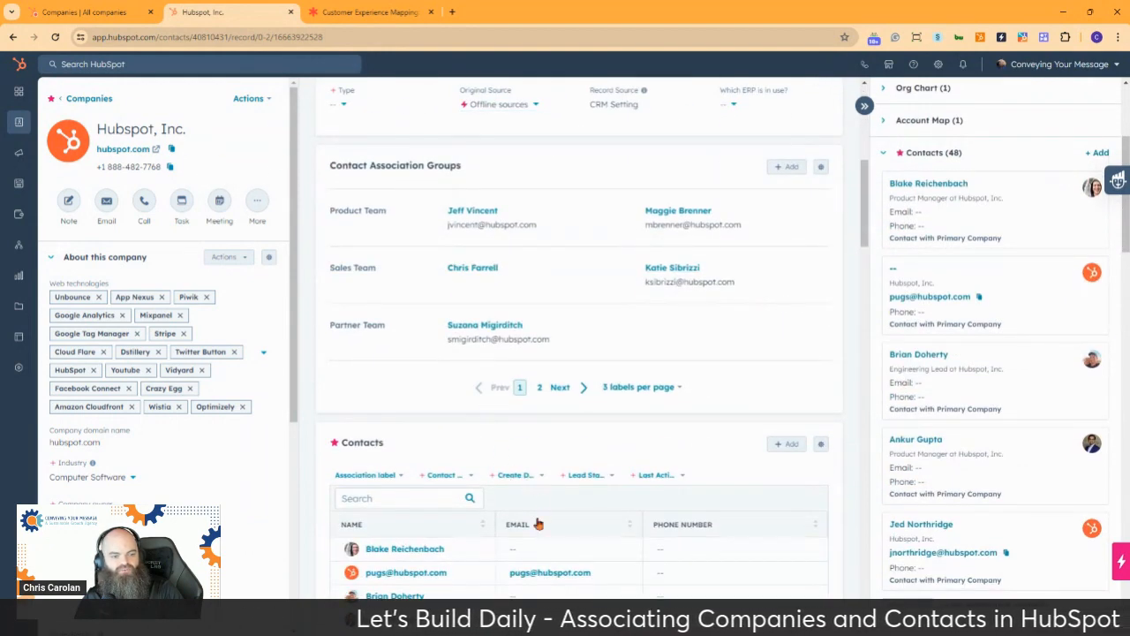
scroll(804, 240, up, 6)
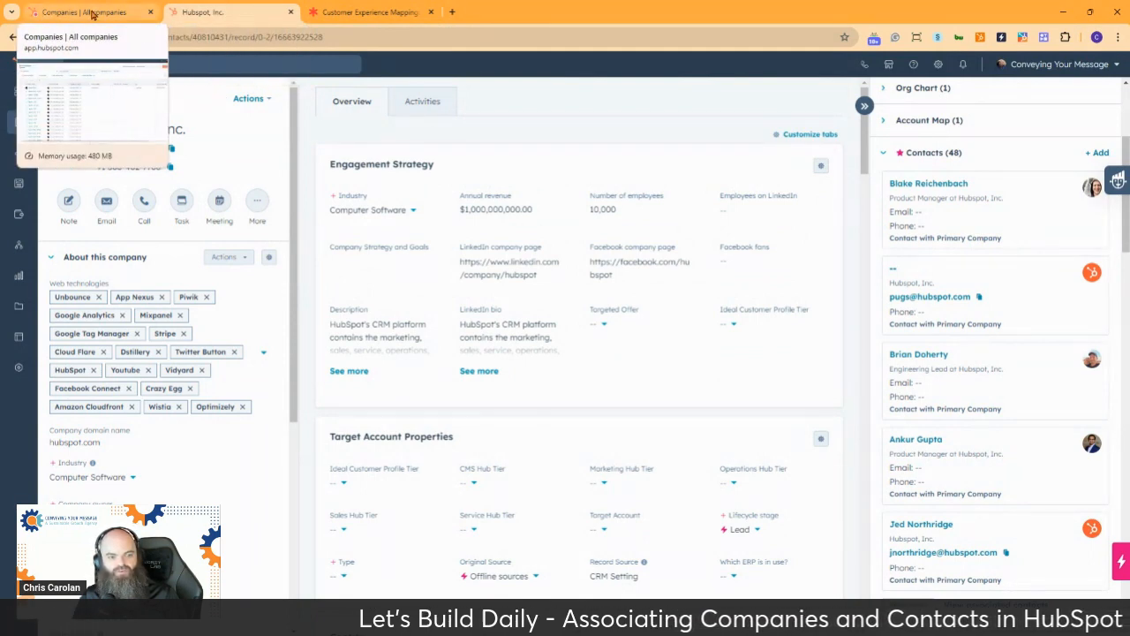
click(14, 39)
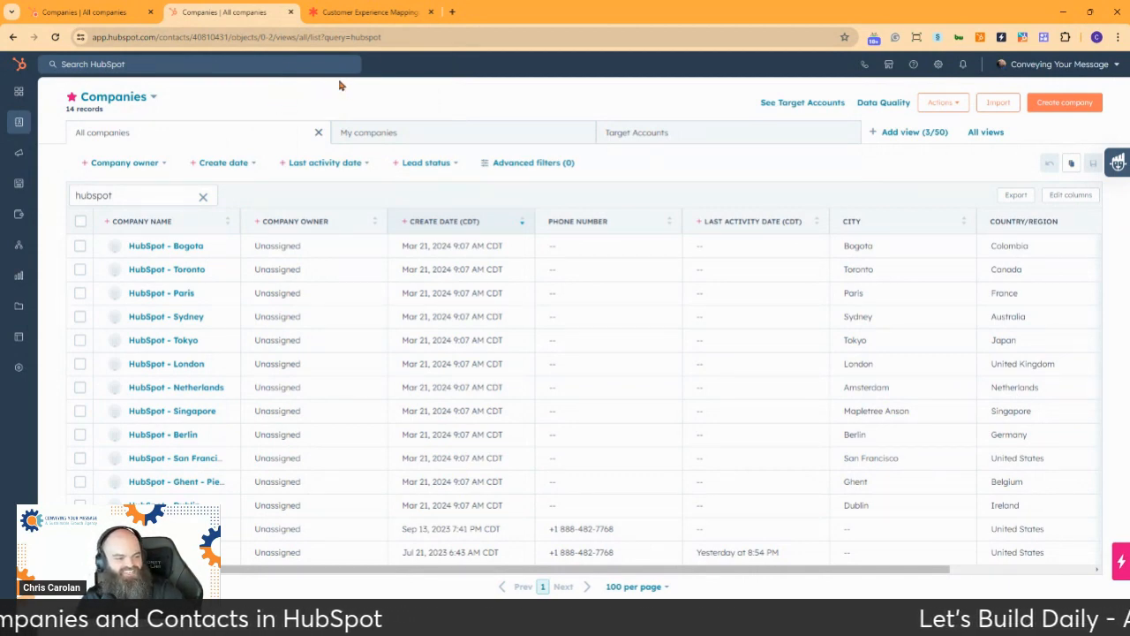
Look over the Customer Experience Mapping board in Lucidspark, and open the Square Enix company record in HubSpot's Let's Build account
click(381, 11)
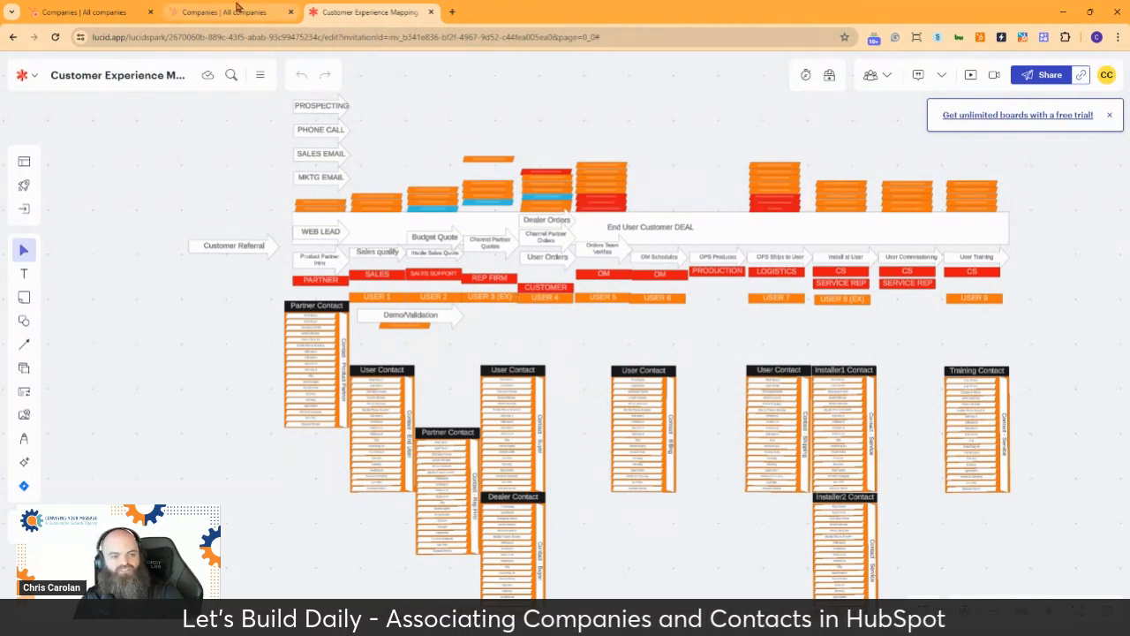
click(86, 12)
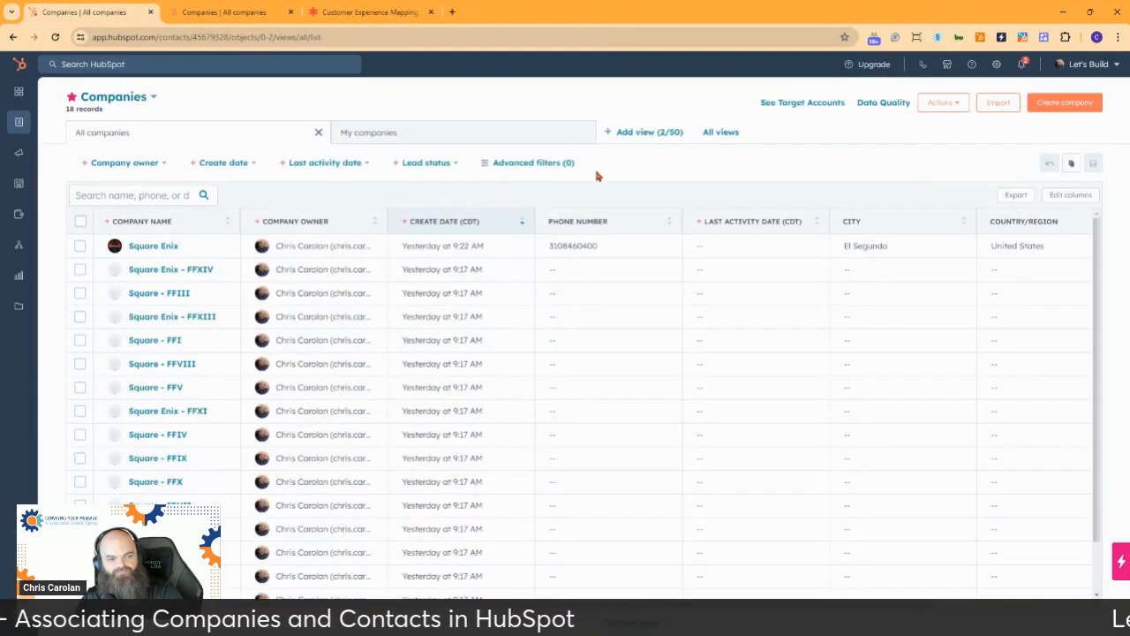
click(140, 250)
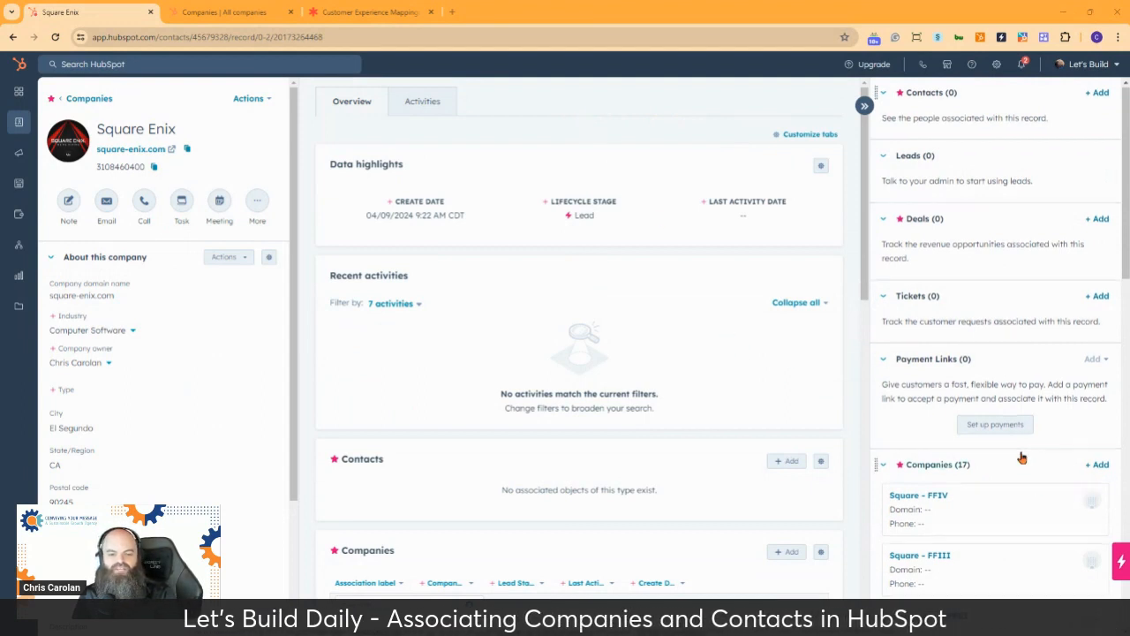
Move the Companies association card above Contacts on the Square Enix record and leave it expanded
scroll(1022, 457, down, 3)
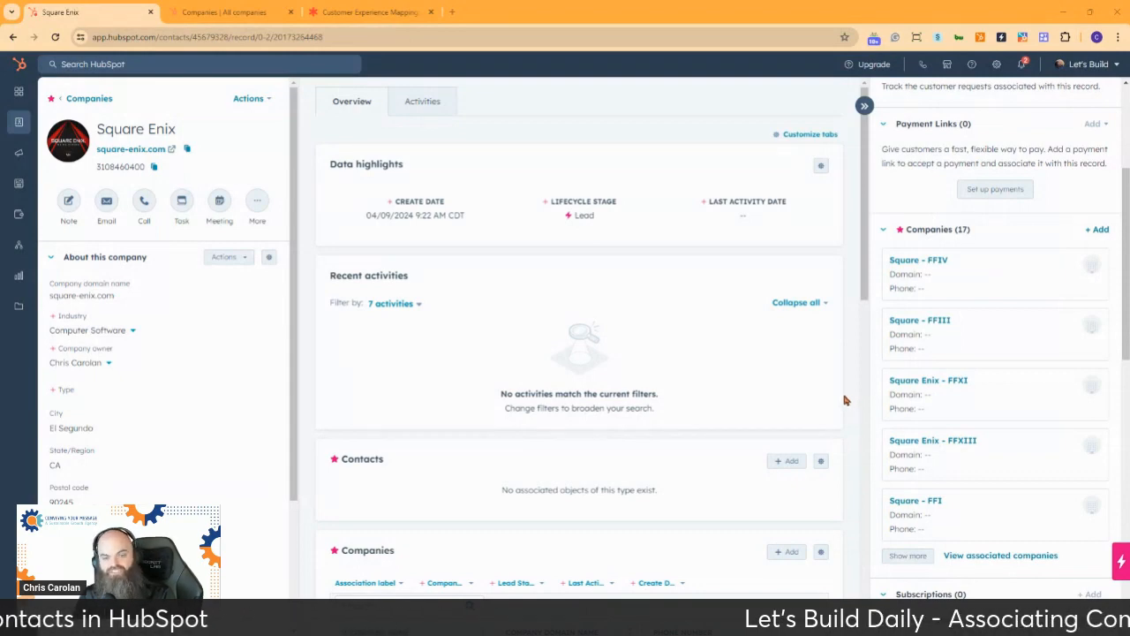
scroll(934, 291, up, 3)
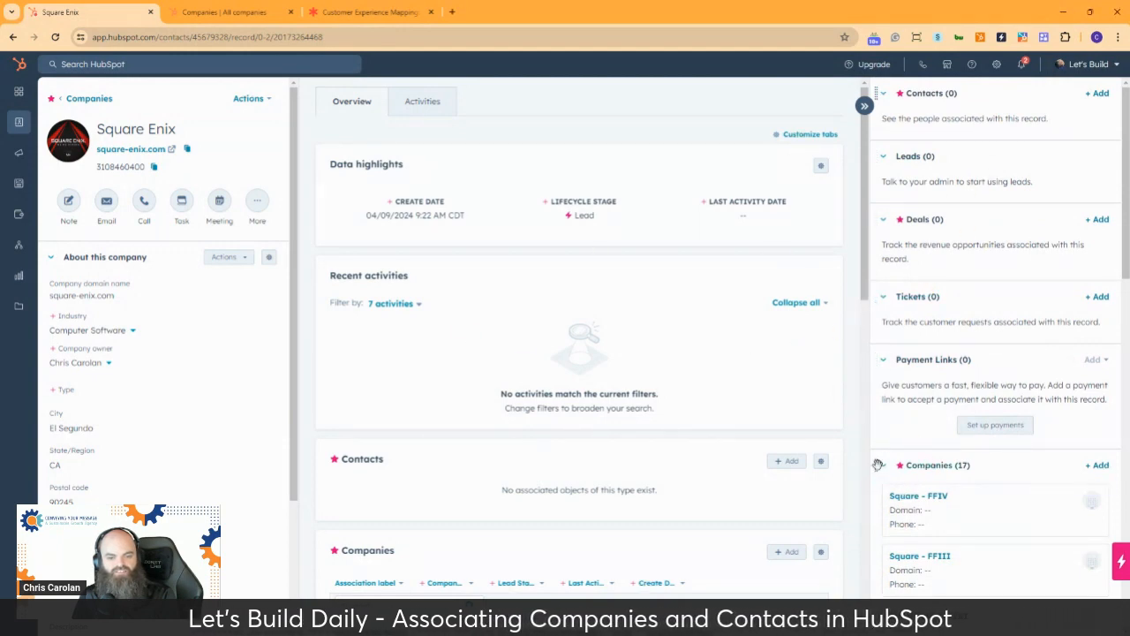
drag(876, 465, 874, 95)
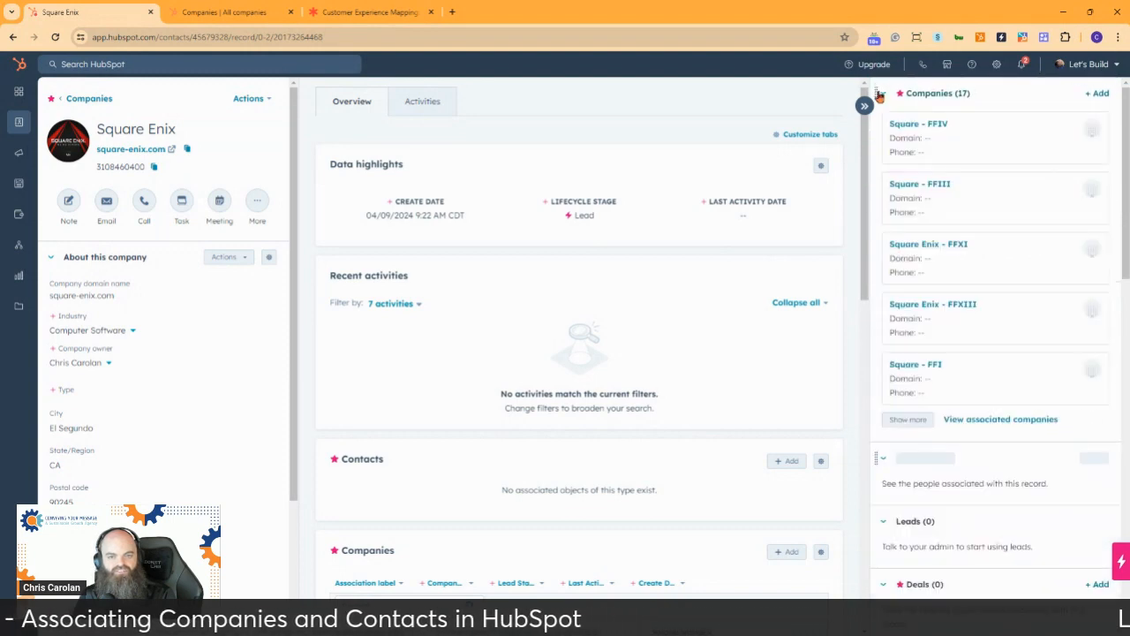
click(884, 94)
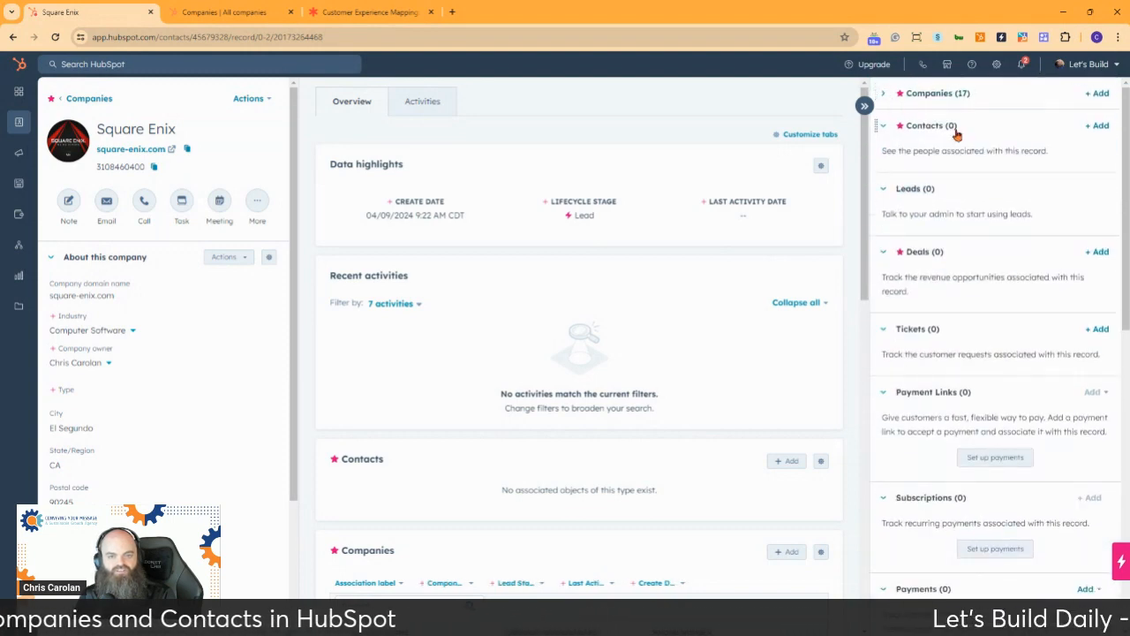
click(883, 95)
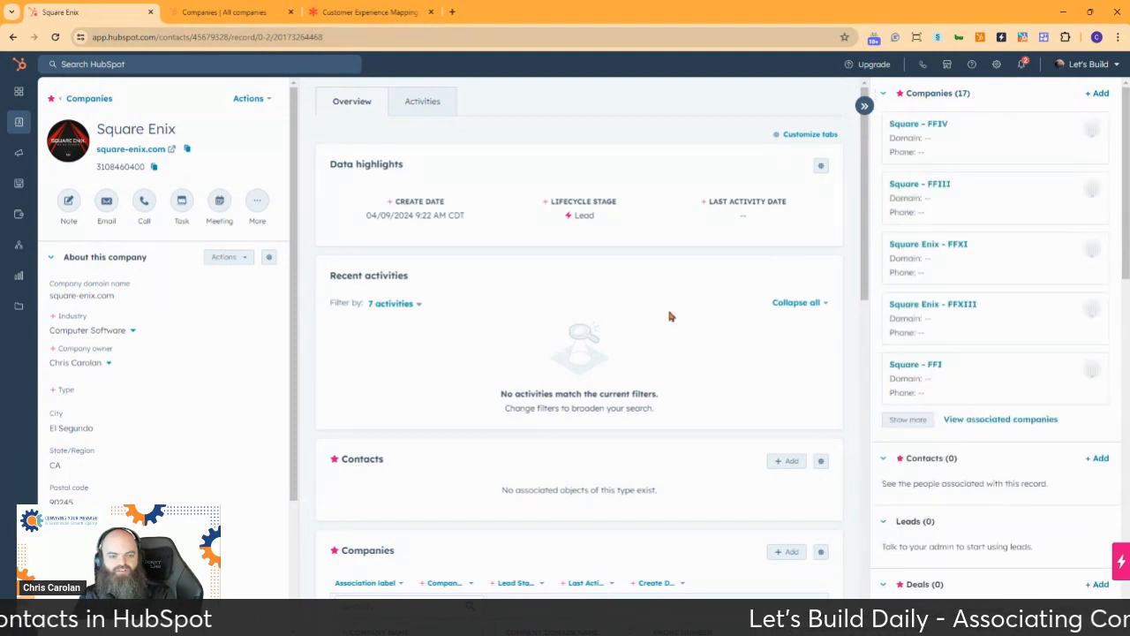
Reorder the company record's Overview cards with Companies first and Contacts second, and save the default middle-column view
scroll(668, 315, down, 2)
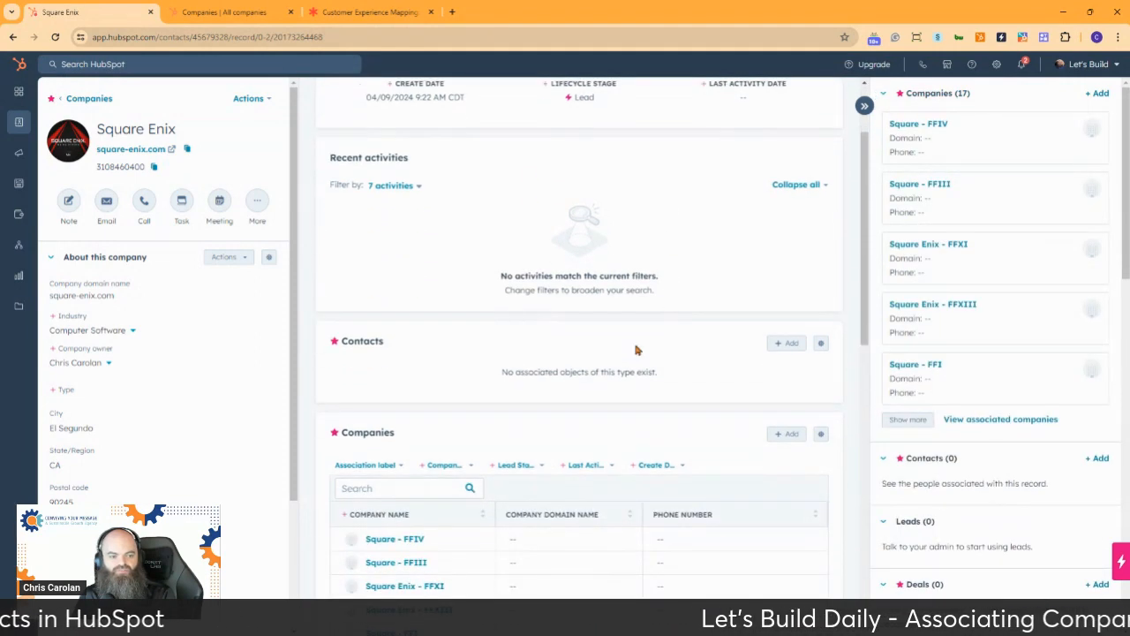
click(820, 436)
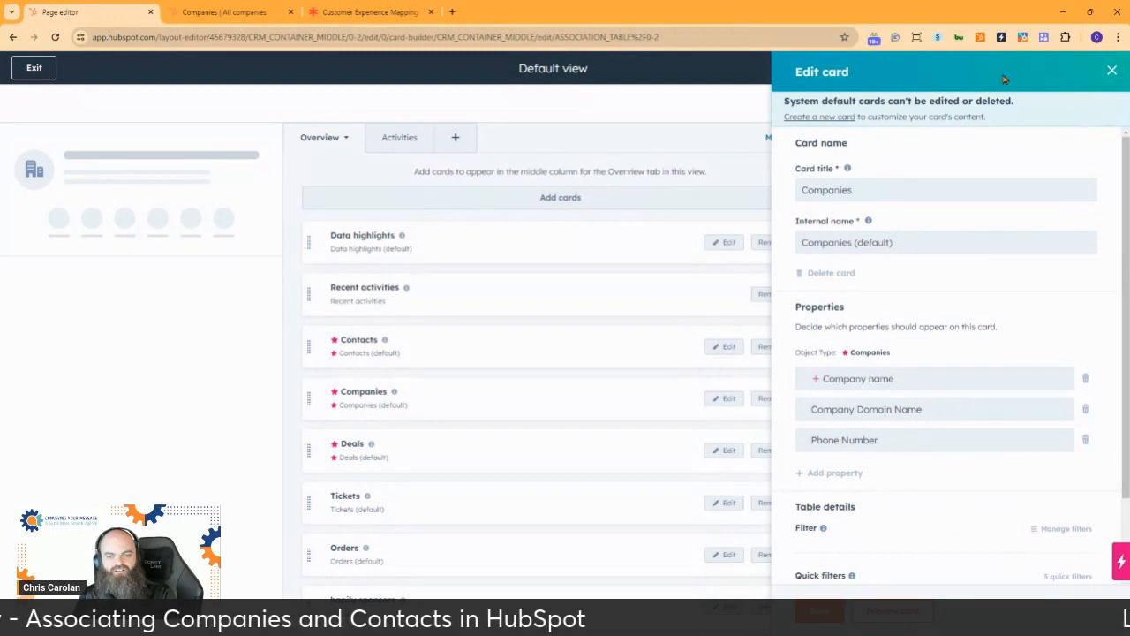
click(1113, 71)
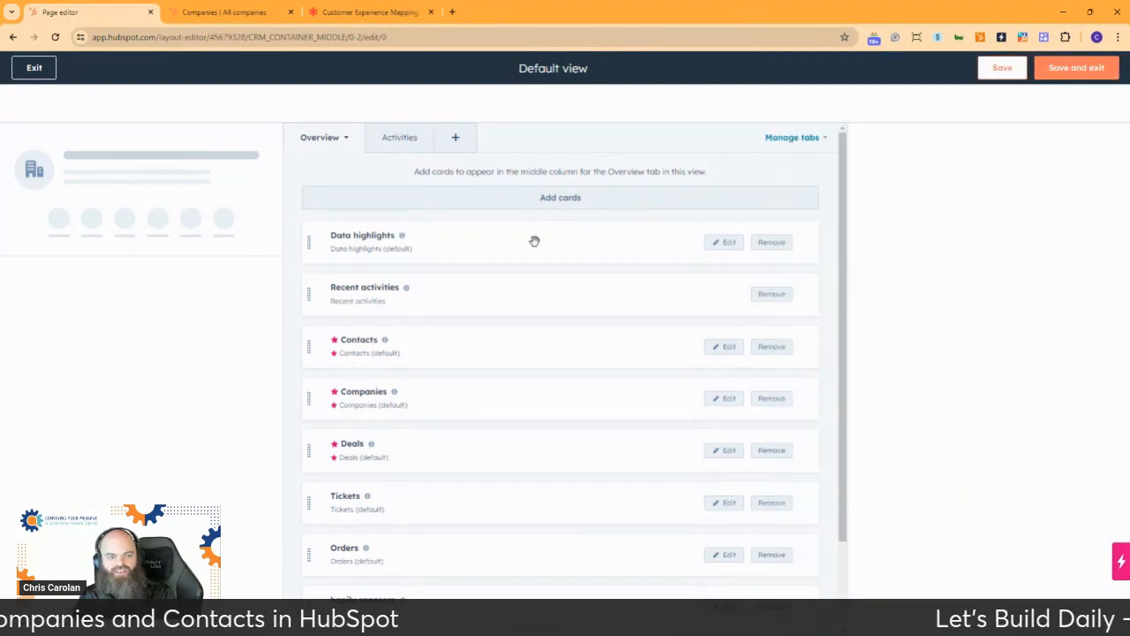
drag(308, 391, 312, 231)
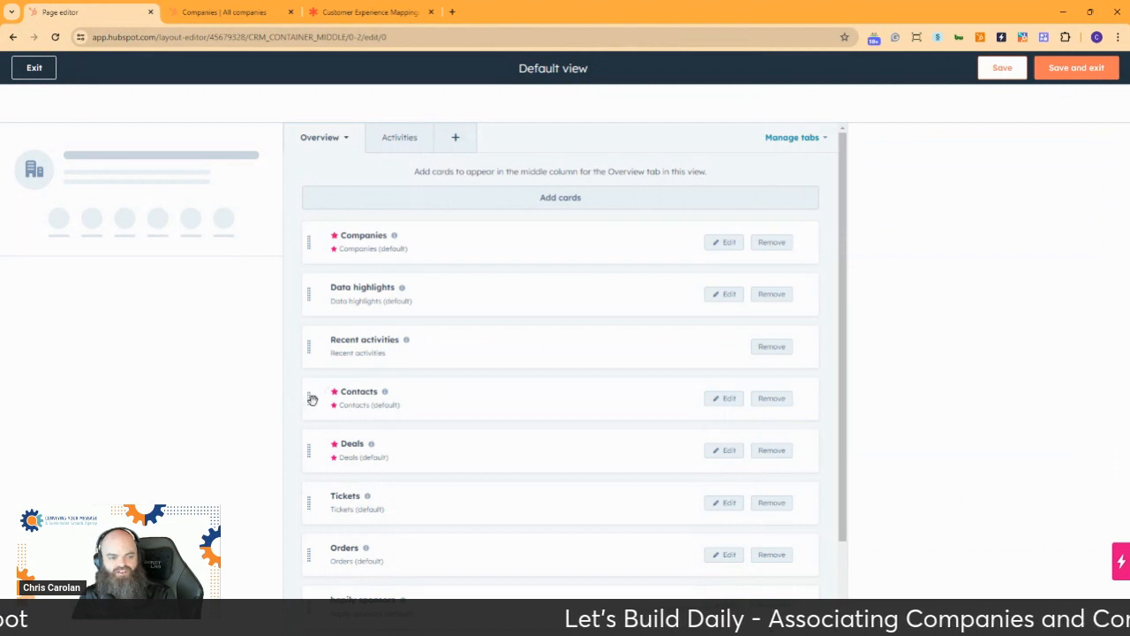
drag(311, 398, 315, 285)
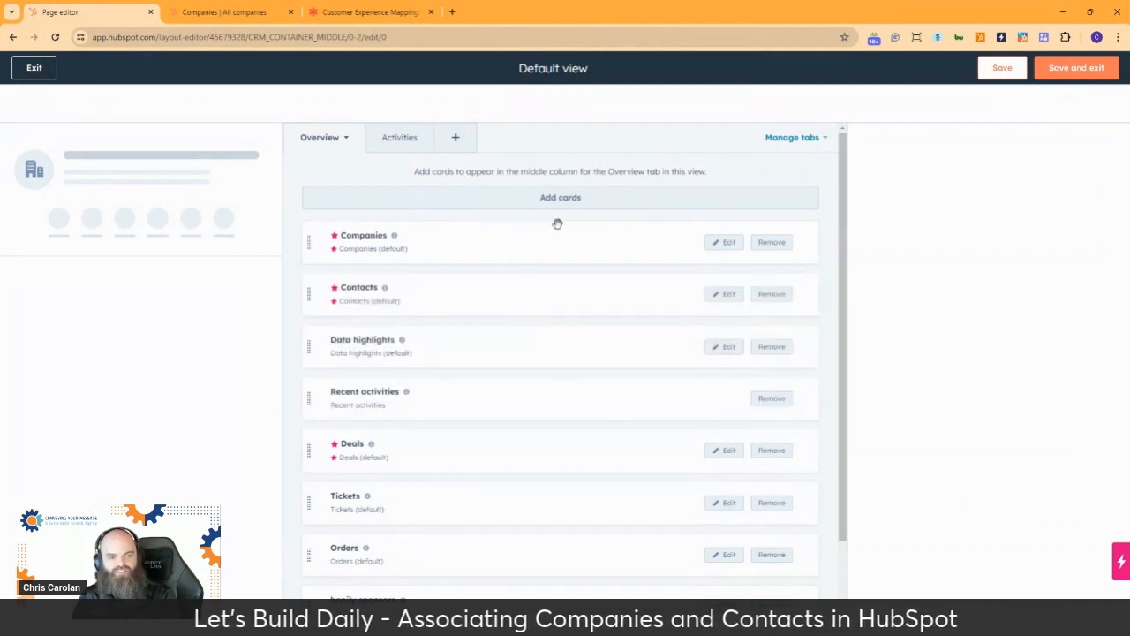
click(1074, 68)
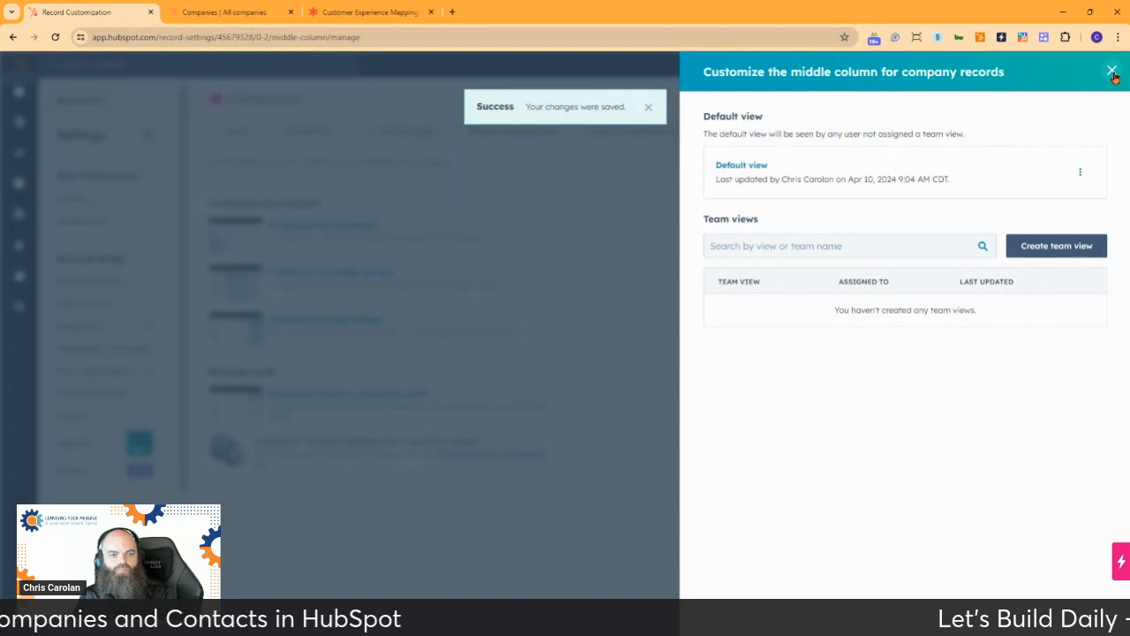
click(1112, 71)
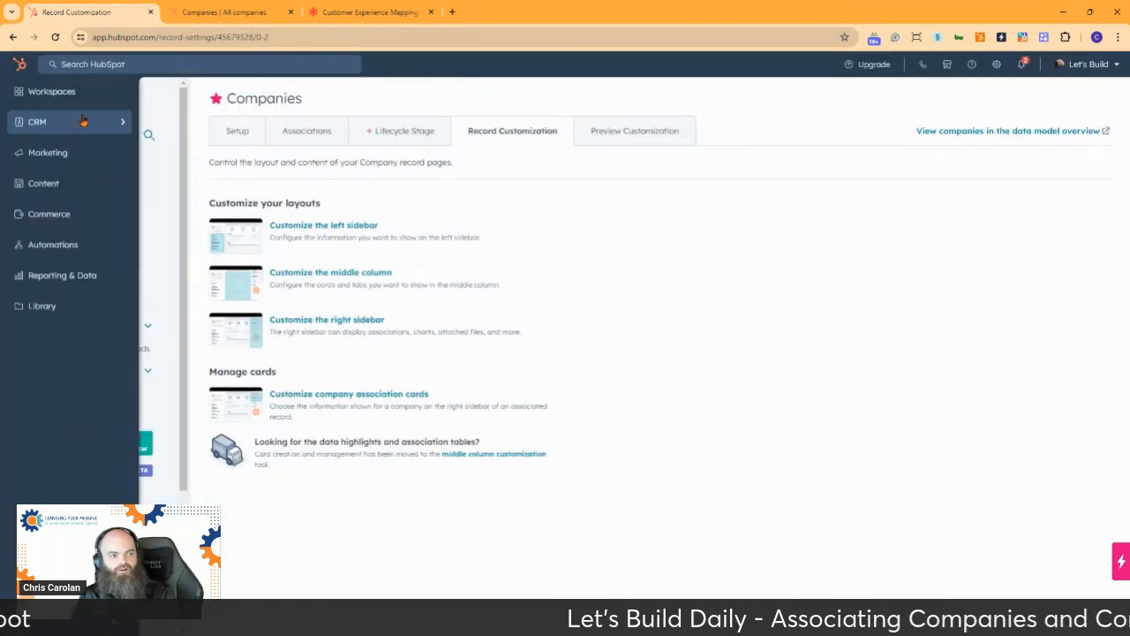
Reopen the Square Enix company record and examine its Overview card order, associations and company properties
mouse_move(81, 121)
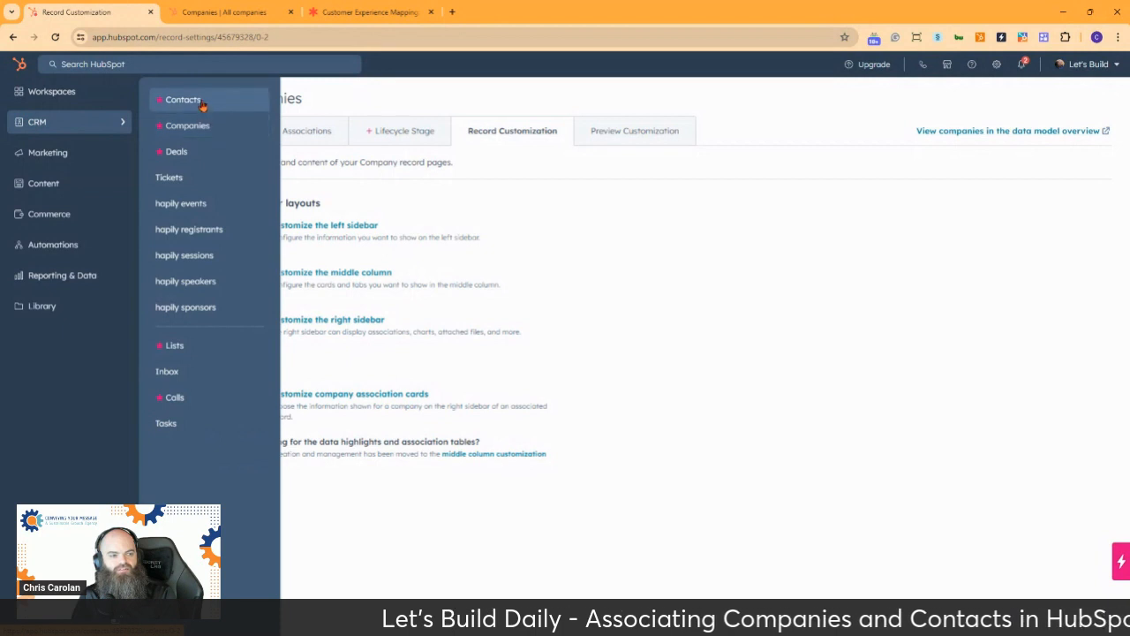
click(216, 128)
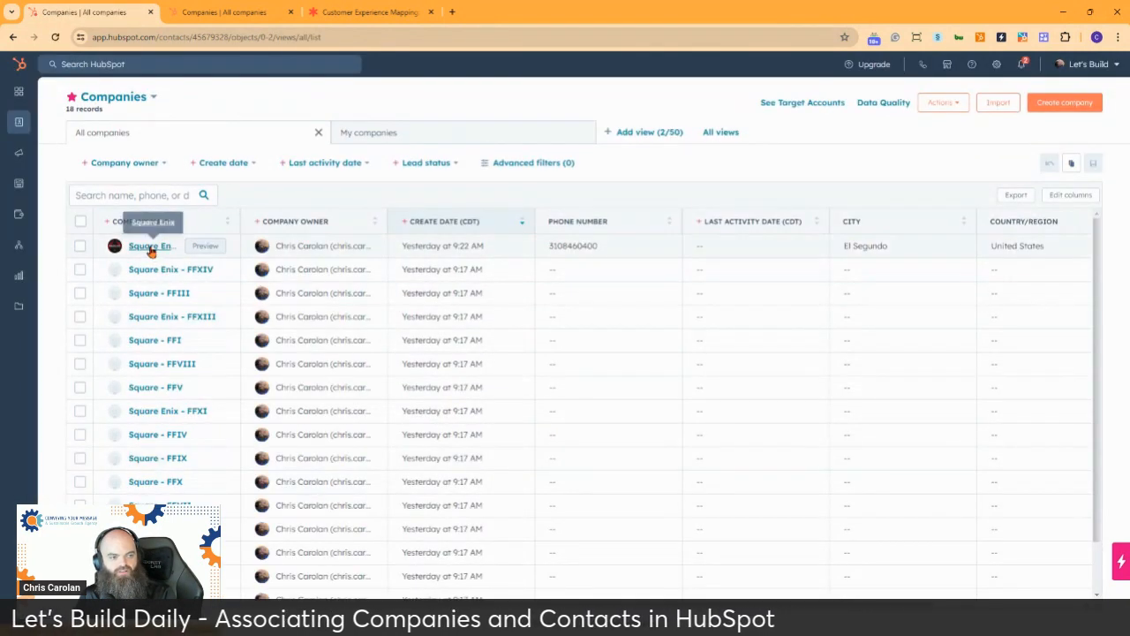
click(151, 246)
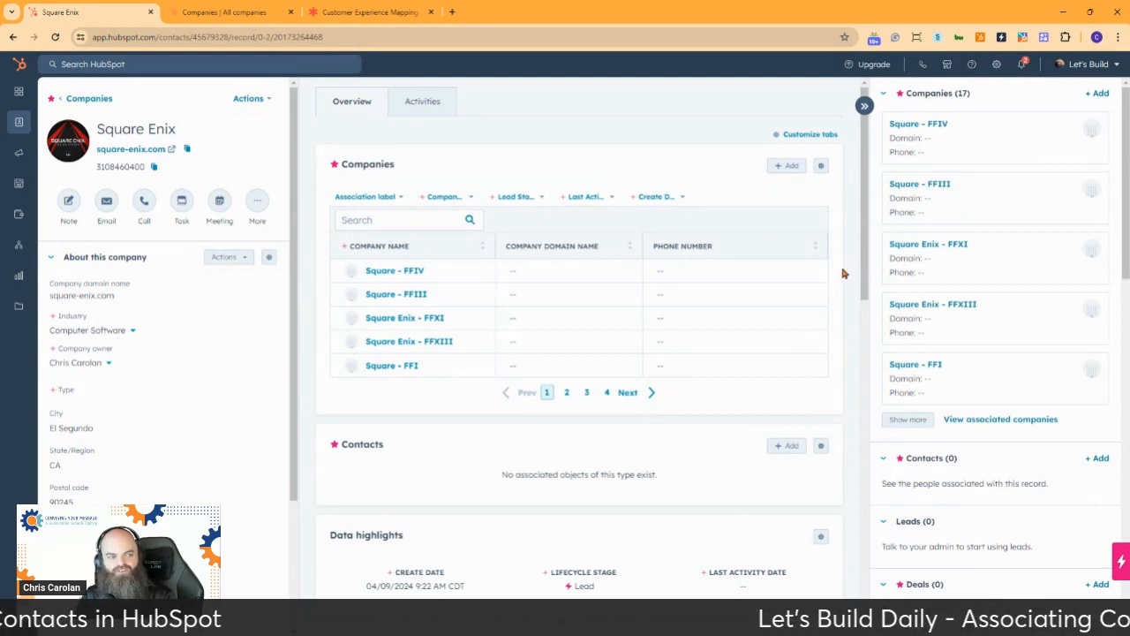
scroll(867, 265, down, 4)
scroll(989, 295, down, 8)
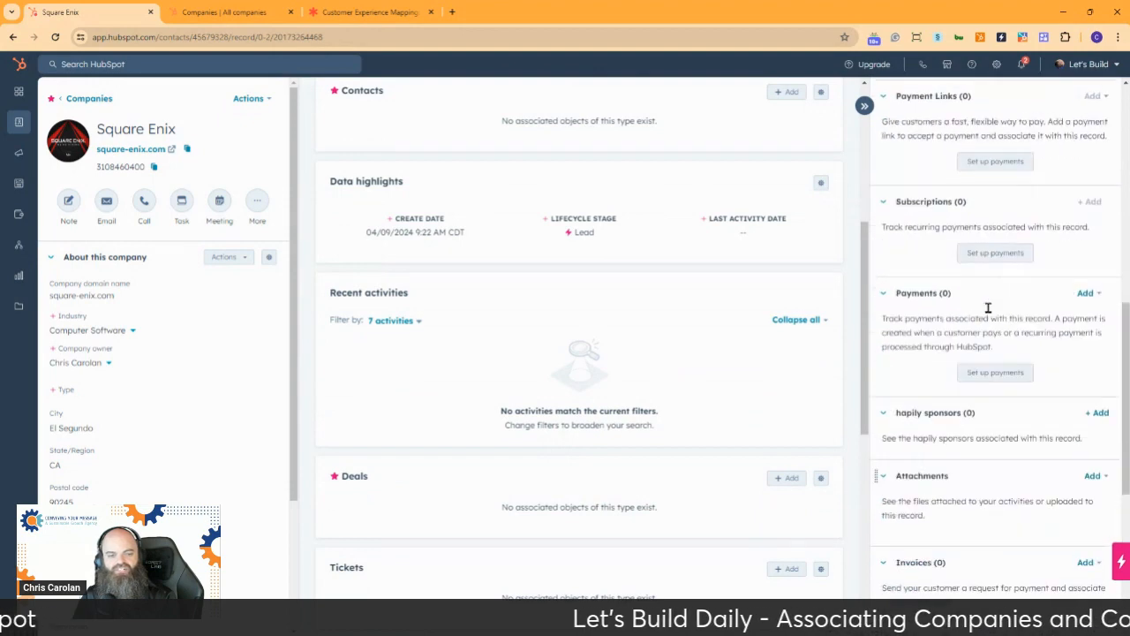
scroll(988, 307, up, 5)
scroll(188, 405, down, 2)
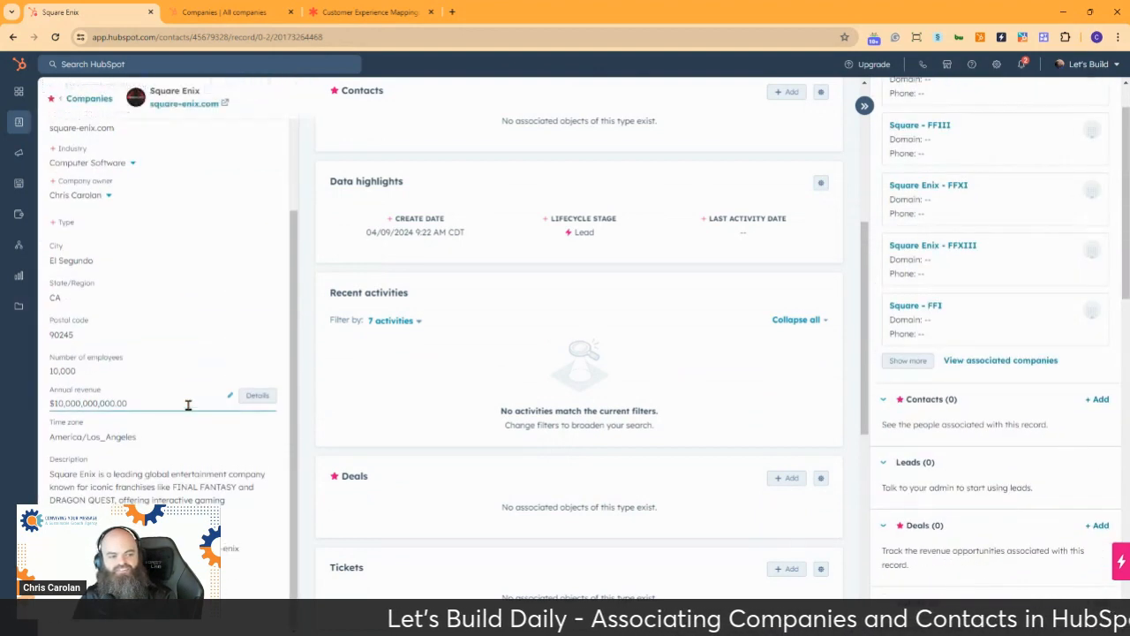
scroll(188, 405, up, 3)
scroll(621, 370, up, 4)
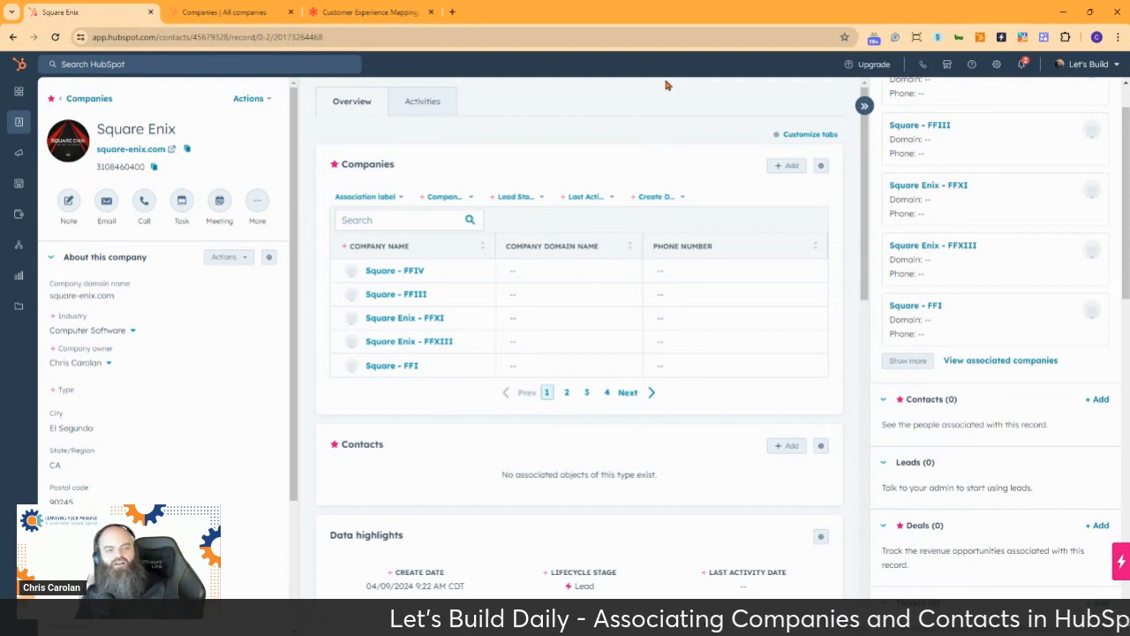
scroll(939, 318, up, 1)
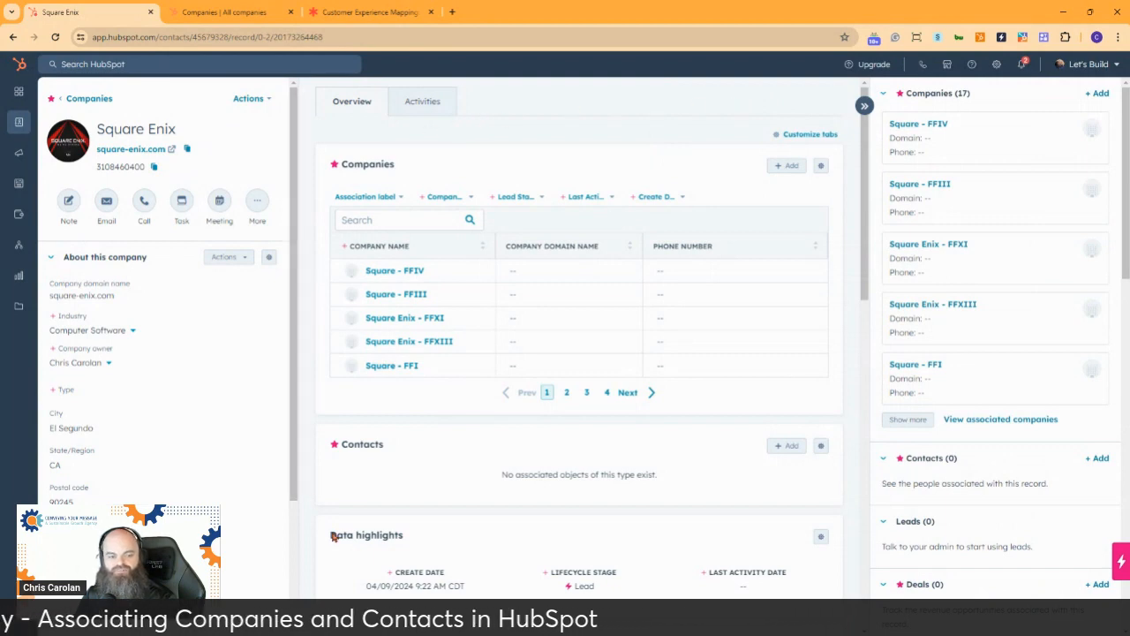
Filter the Companies card by the Parent Company label and by the Child Company label, clearing each filter after checking its results
click(356, 198)
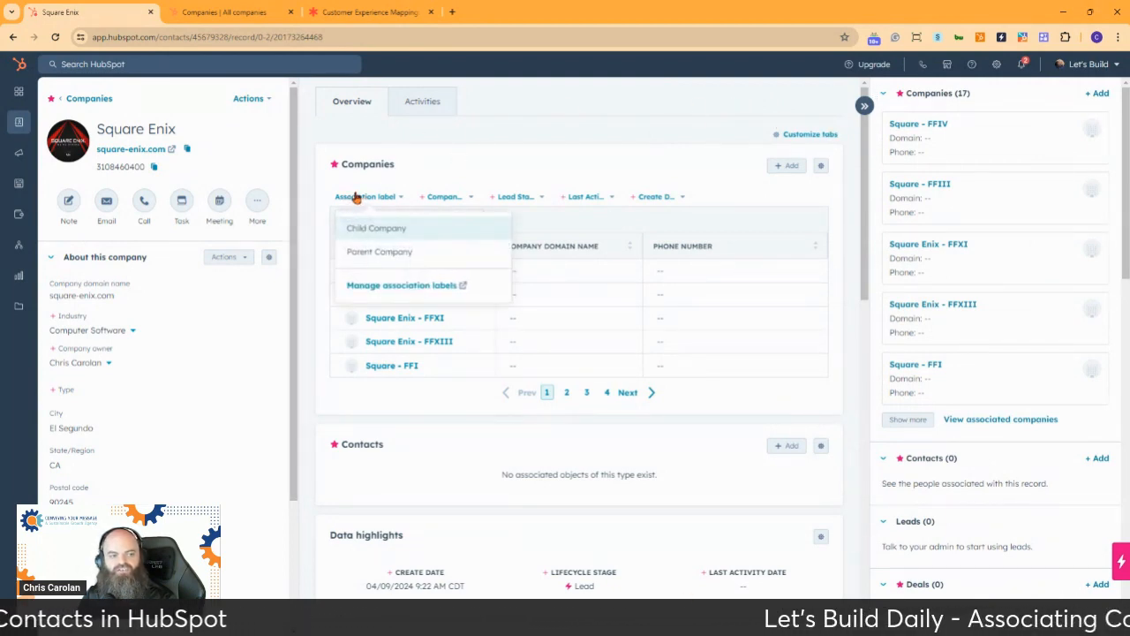
click(386, 254)
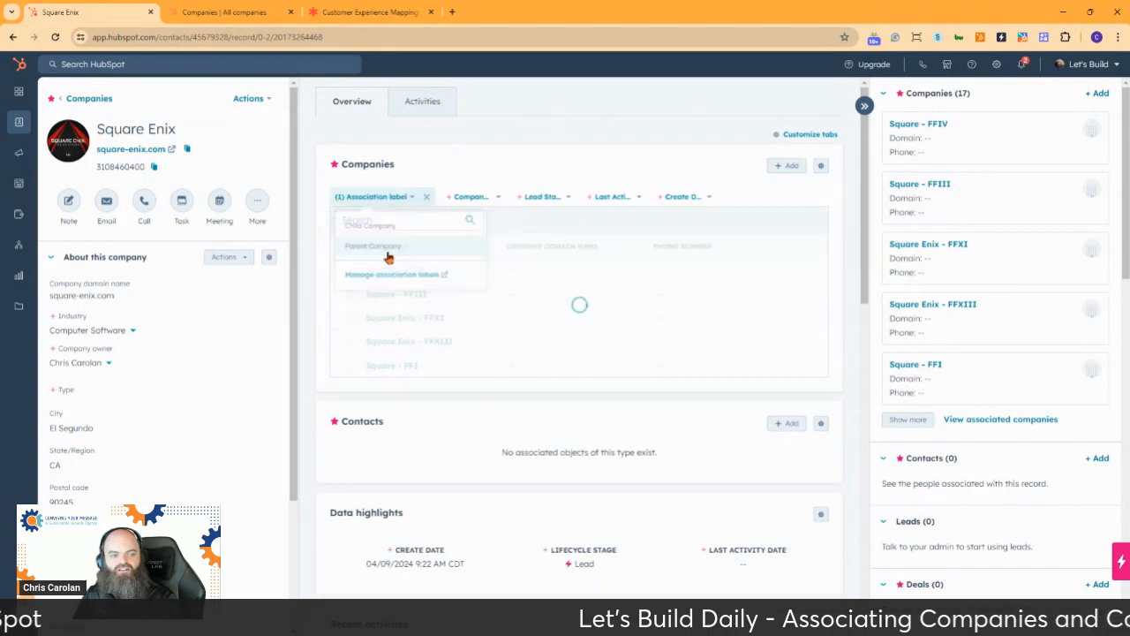
click(395, 197)
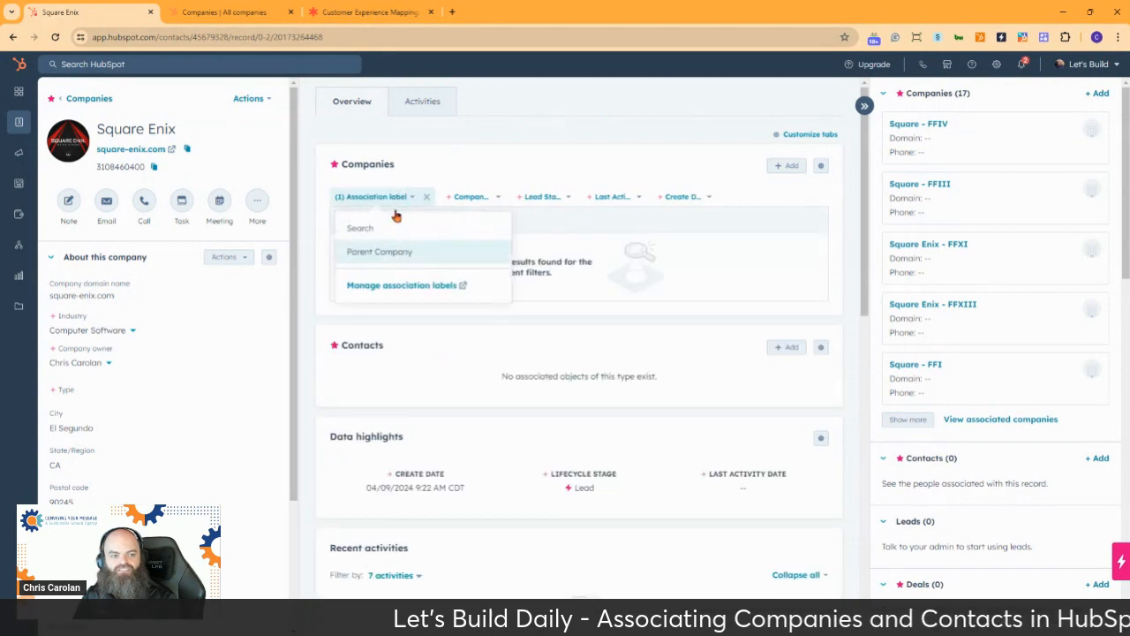
click(391, 252)
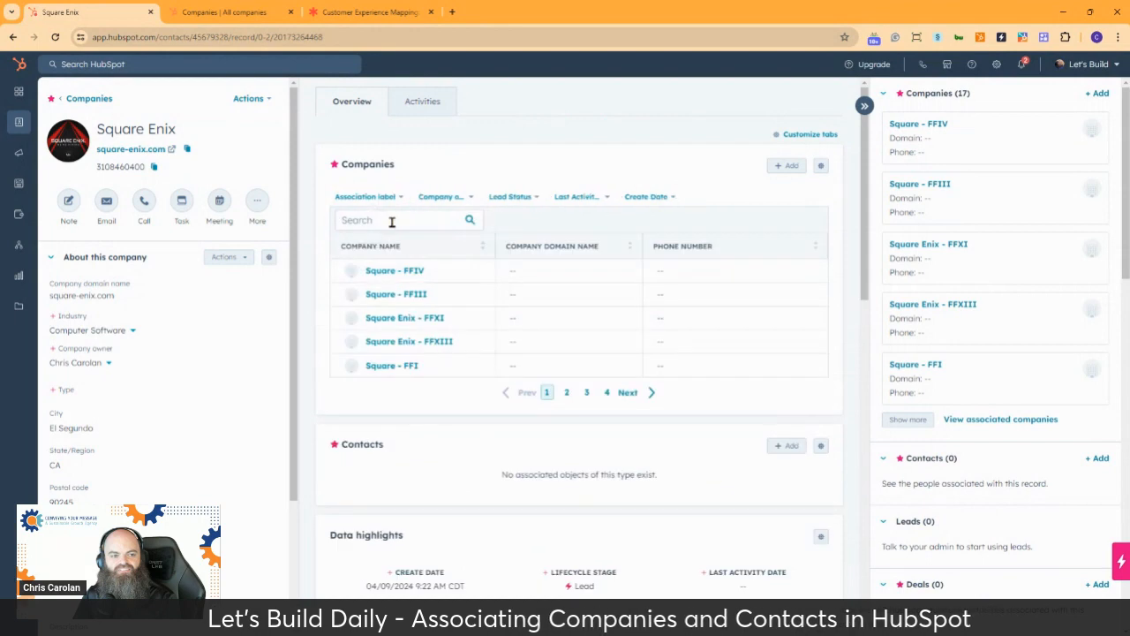
click(383, 198)
click(384, 228)
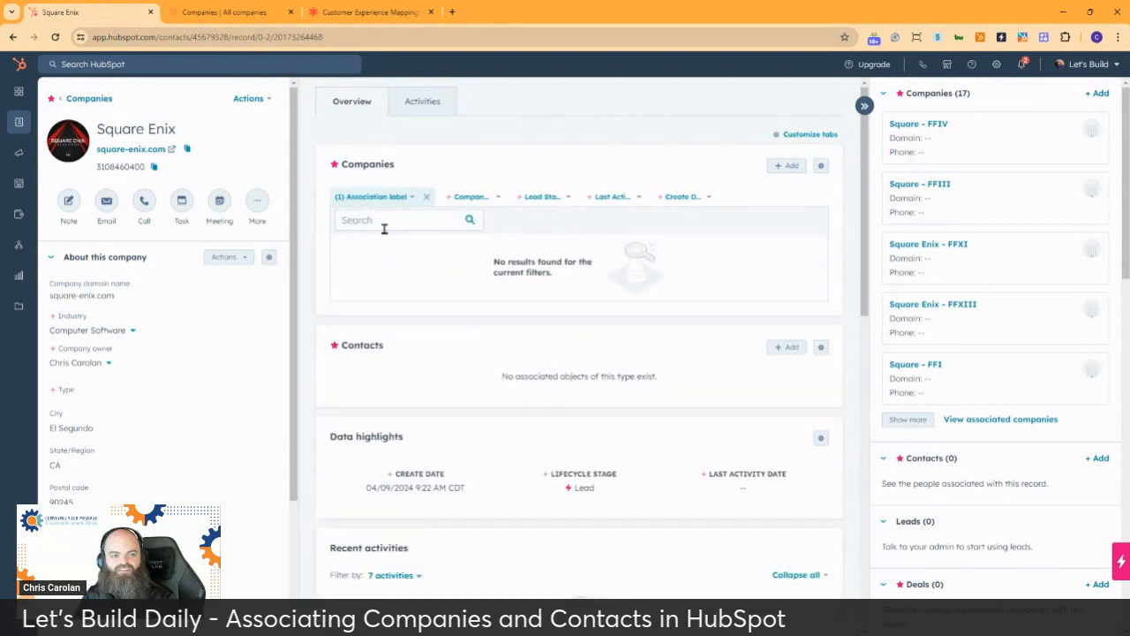
click(402, 198)
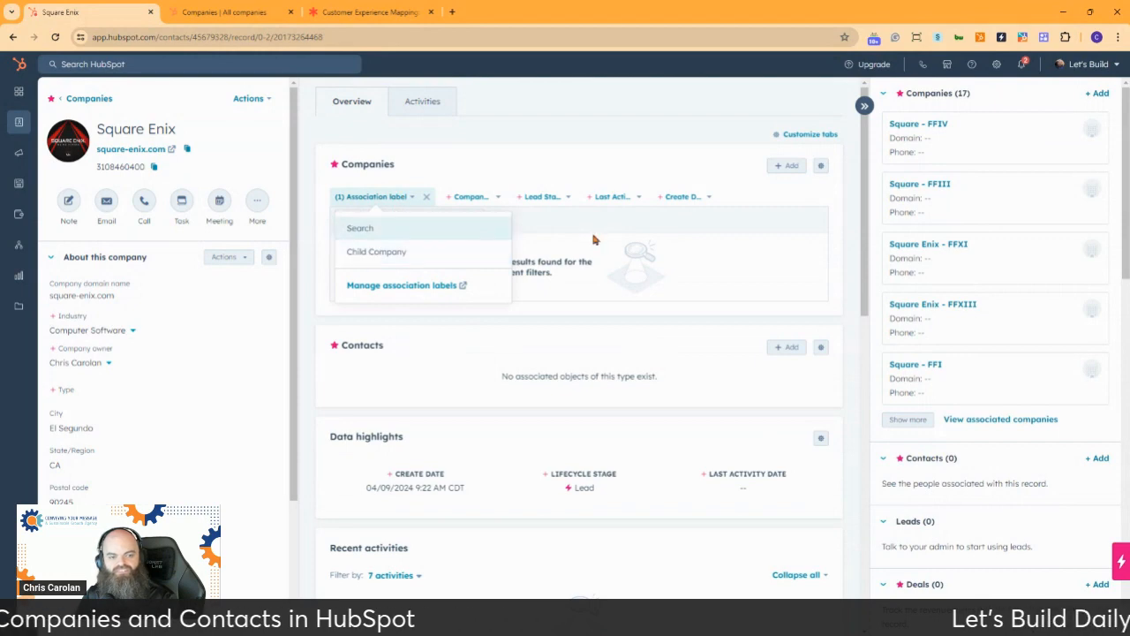
click(378, 228)
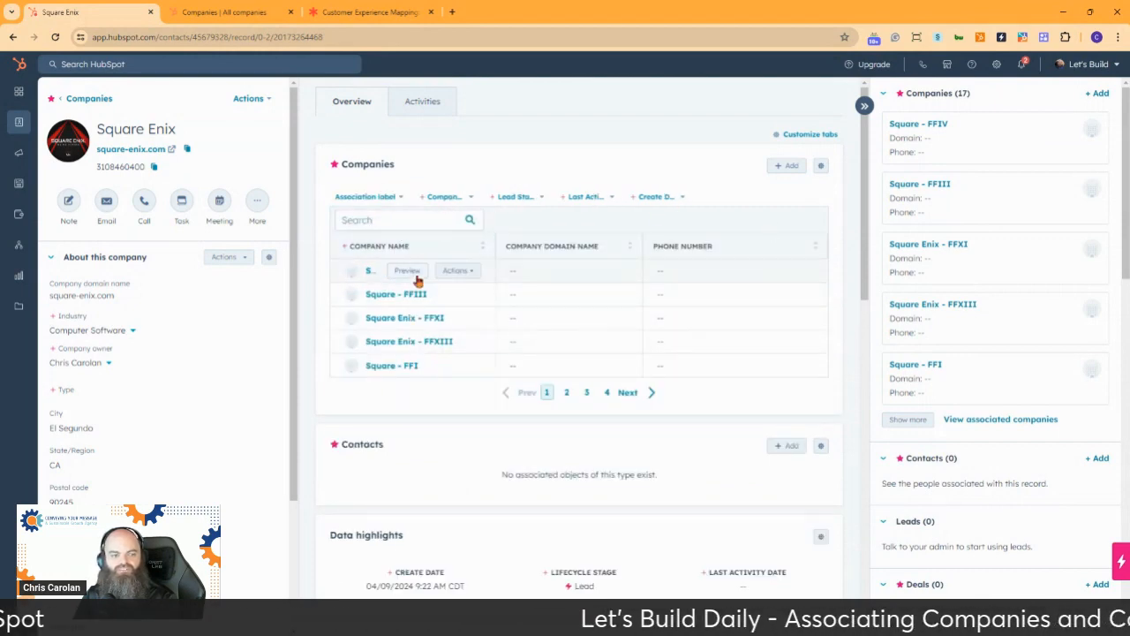
Edit the association labels for Square - FFIV in the Companies card and choose the Child Company label
click(457, 274)
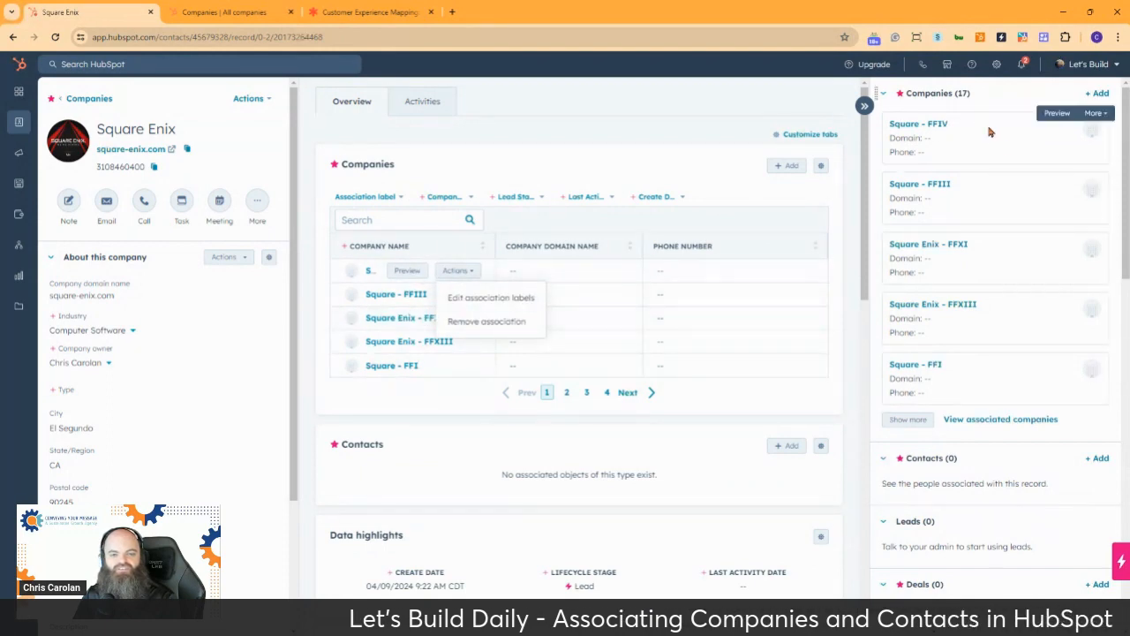
click(1105, 115)
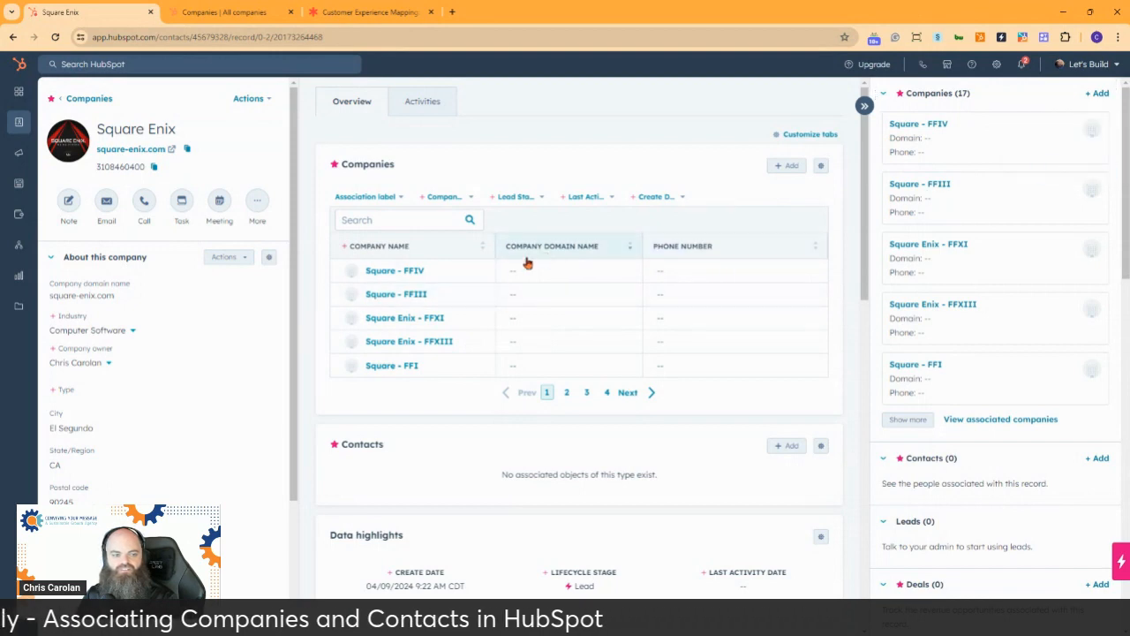
click(456, 272)
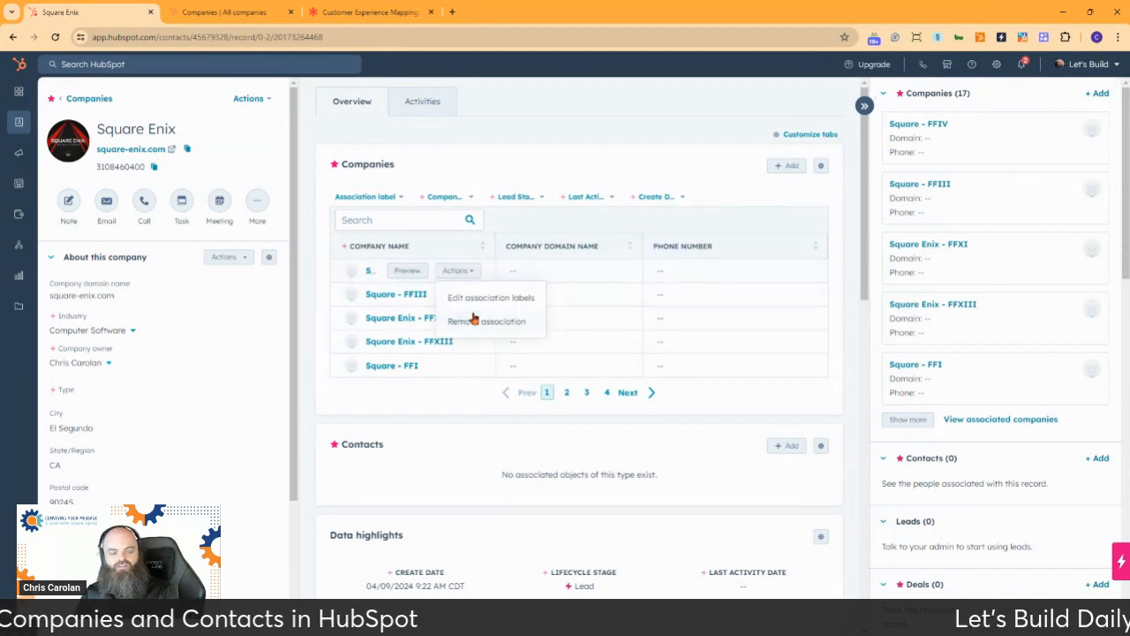
click(483, 300)
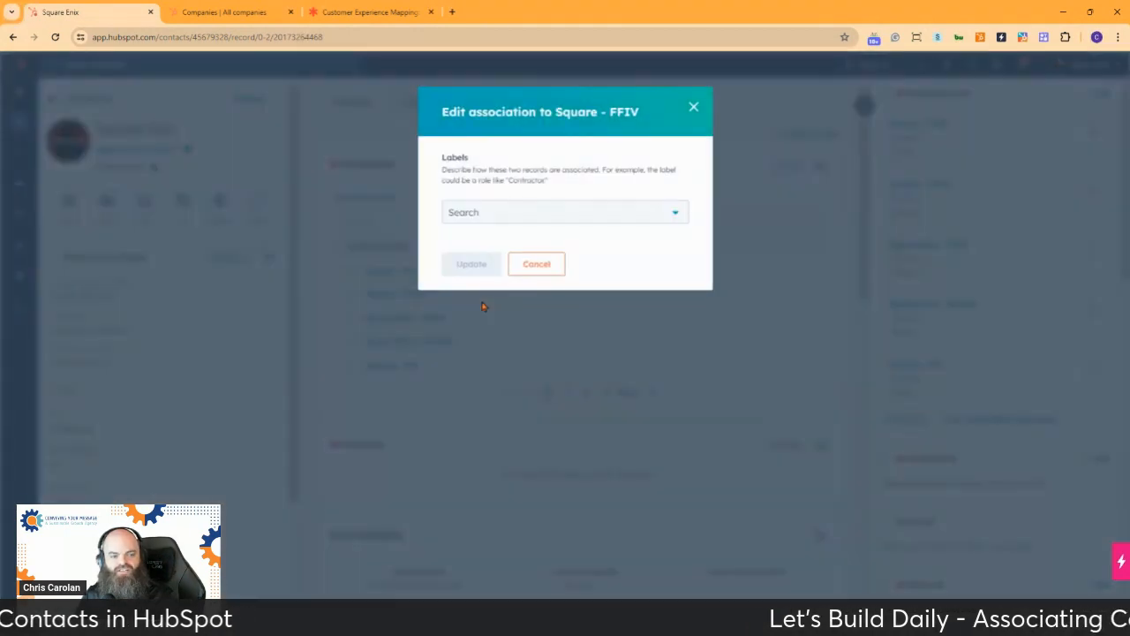
click(552, 212)
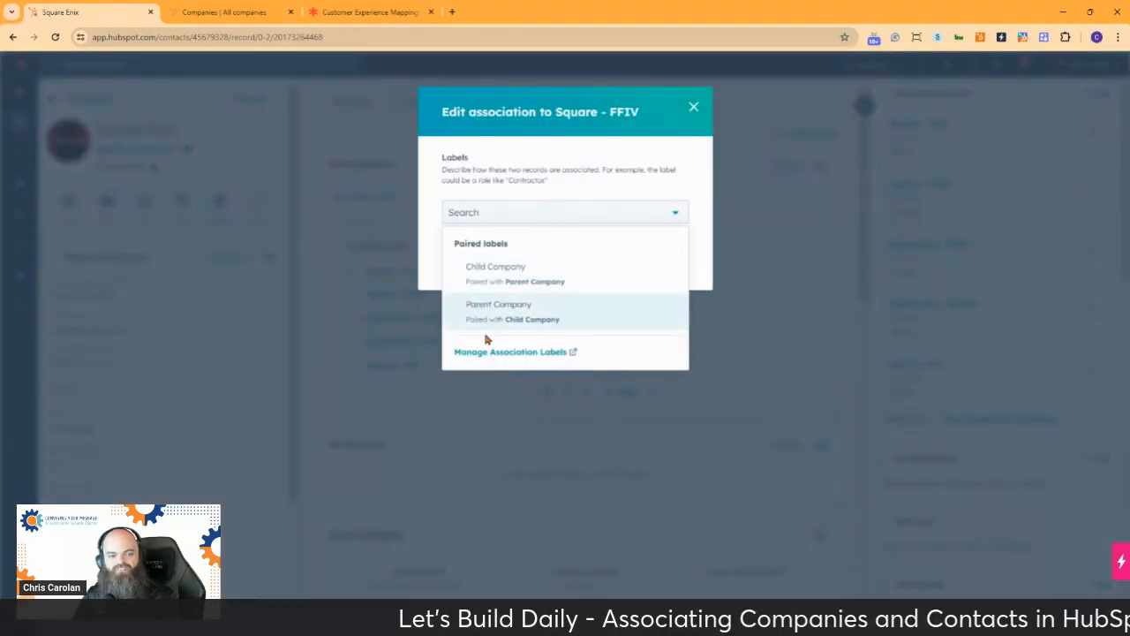
click(521, 274)
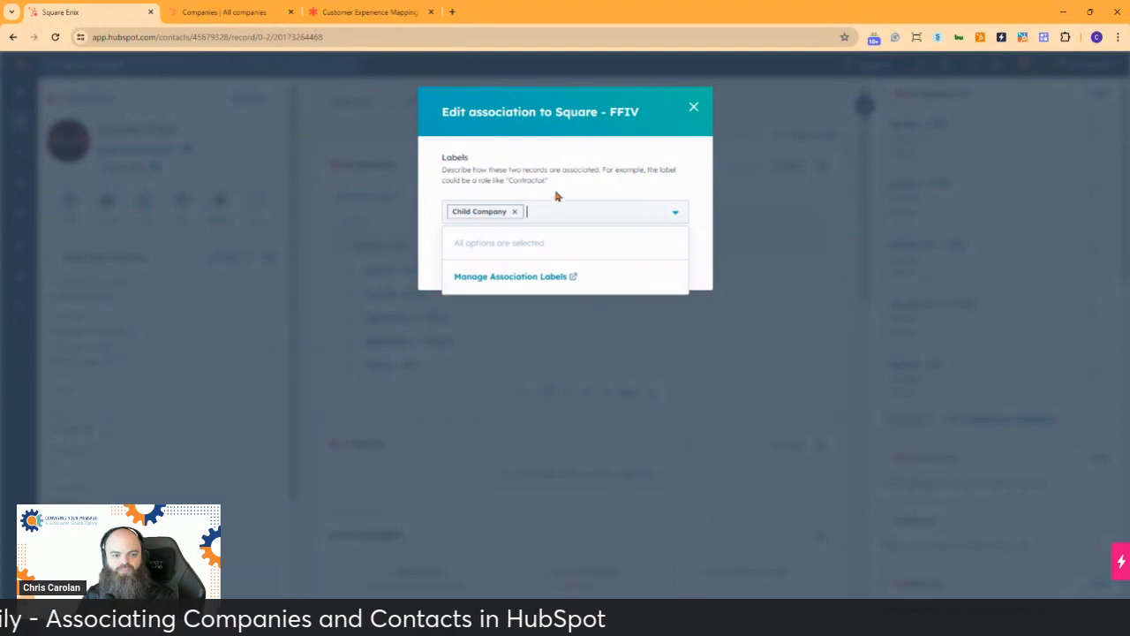
Open the Companies-to-Companies association label settings, and consult the Customer Experience Mapping board in Lucidspark before returning to them
click(527, 277)
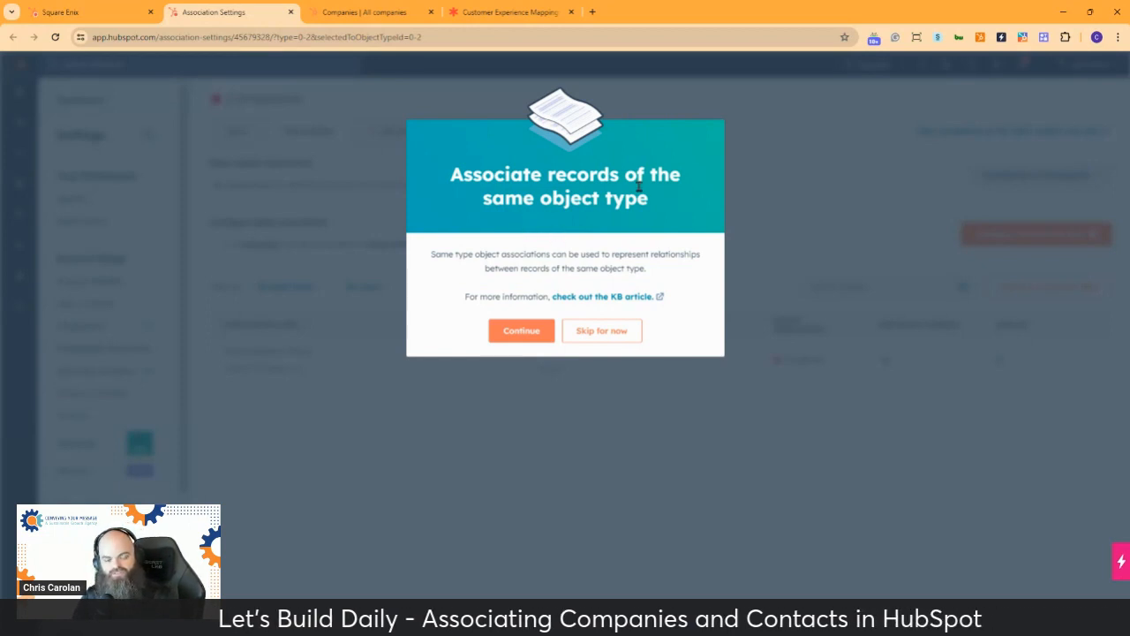
click(531, 333)
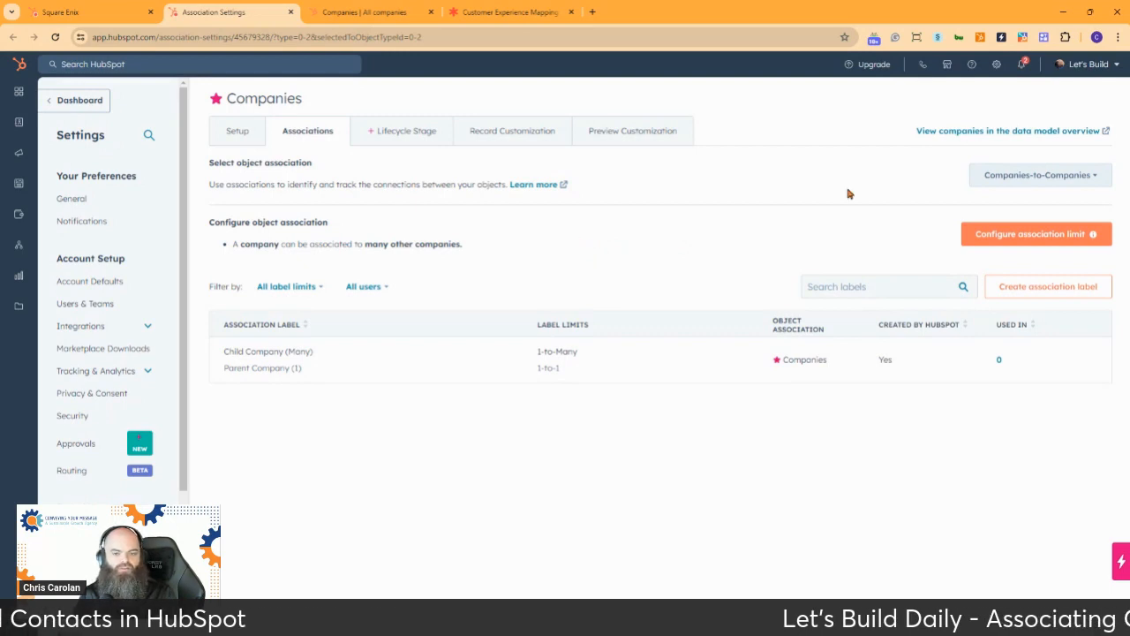
click(513, 12)
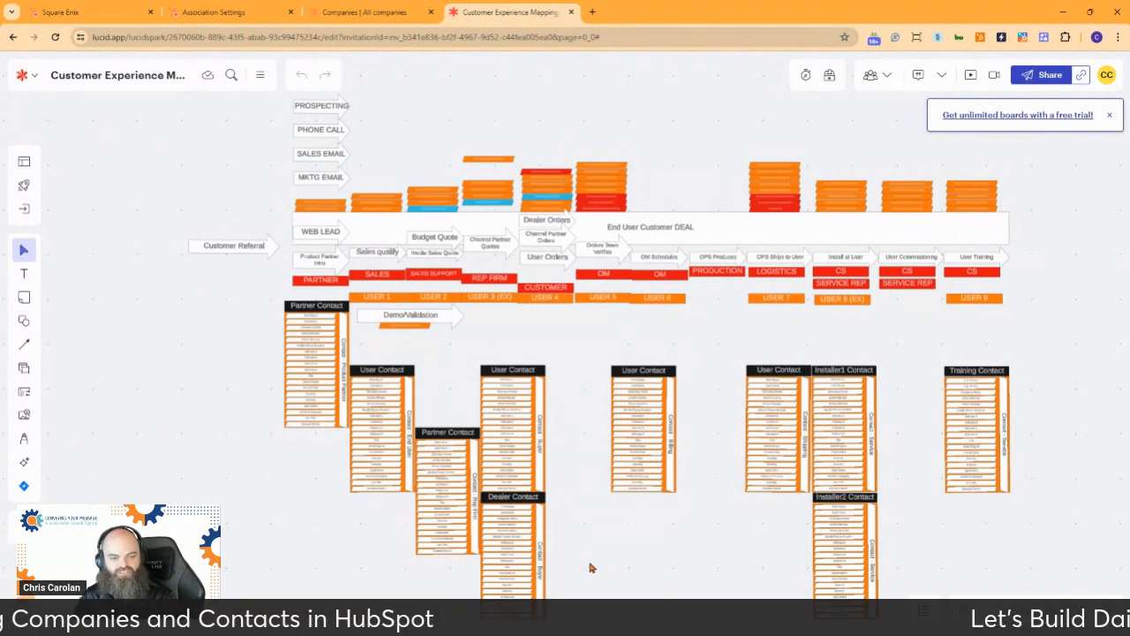
click(343, 12)
click(240, 11)
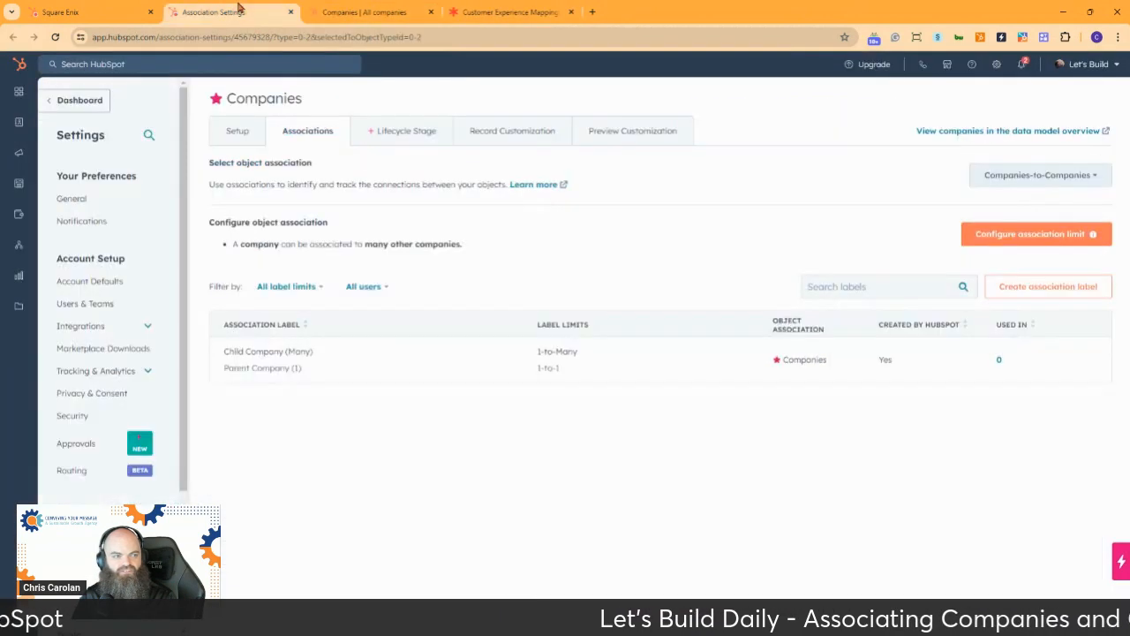
Create a single Companies-to-Companies association label named Service that many companies can have, going through the label guide
click(1050, 289)
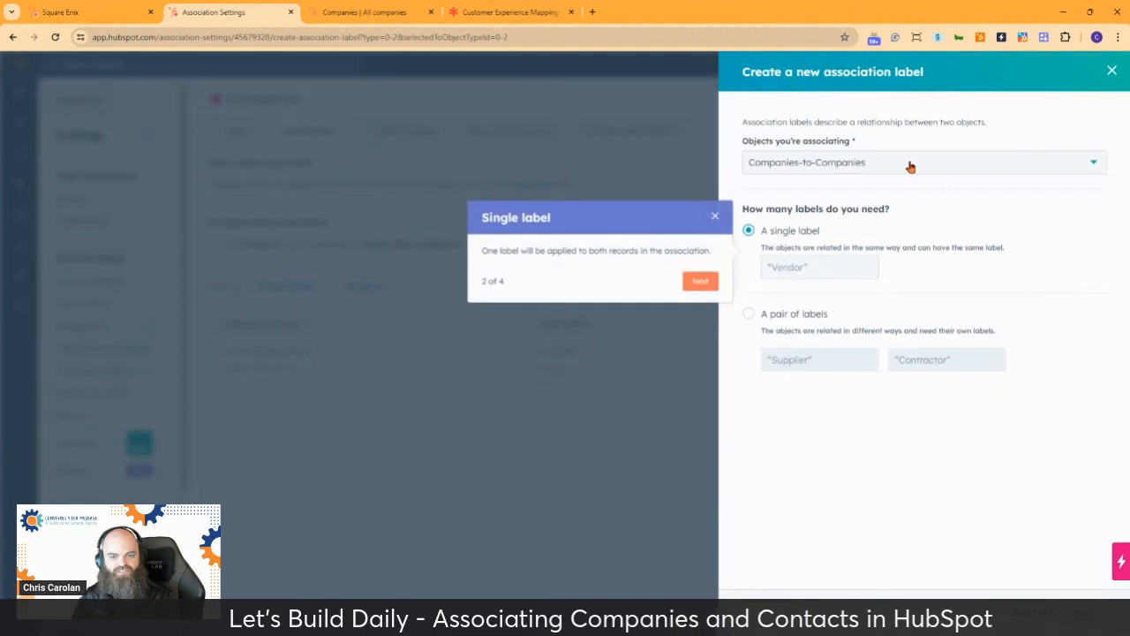
click(698, 283)
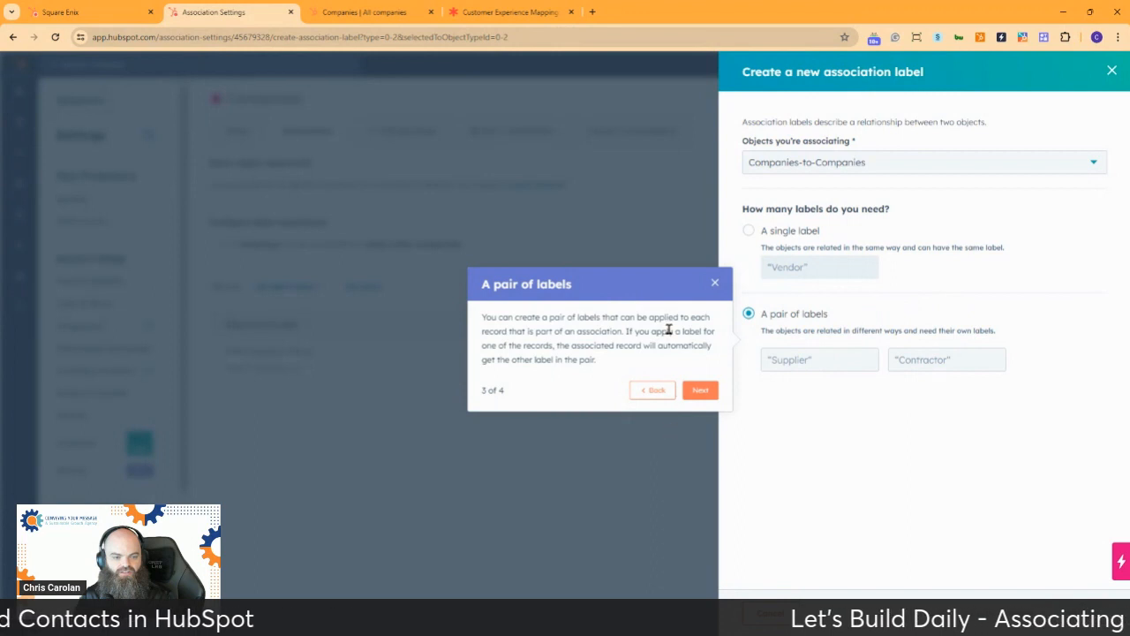
click(702, 390)
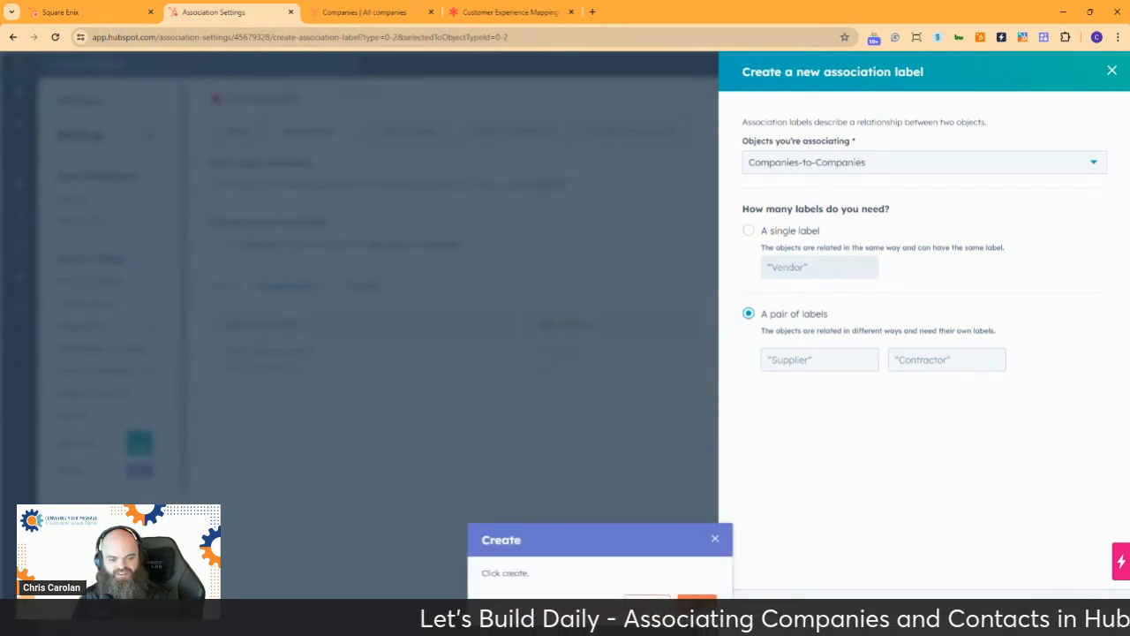
click(749, 231)
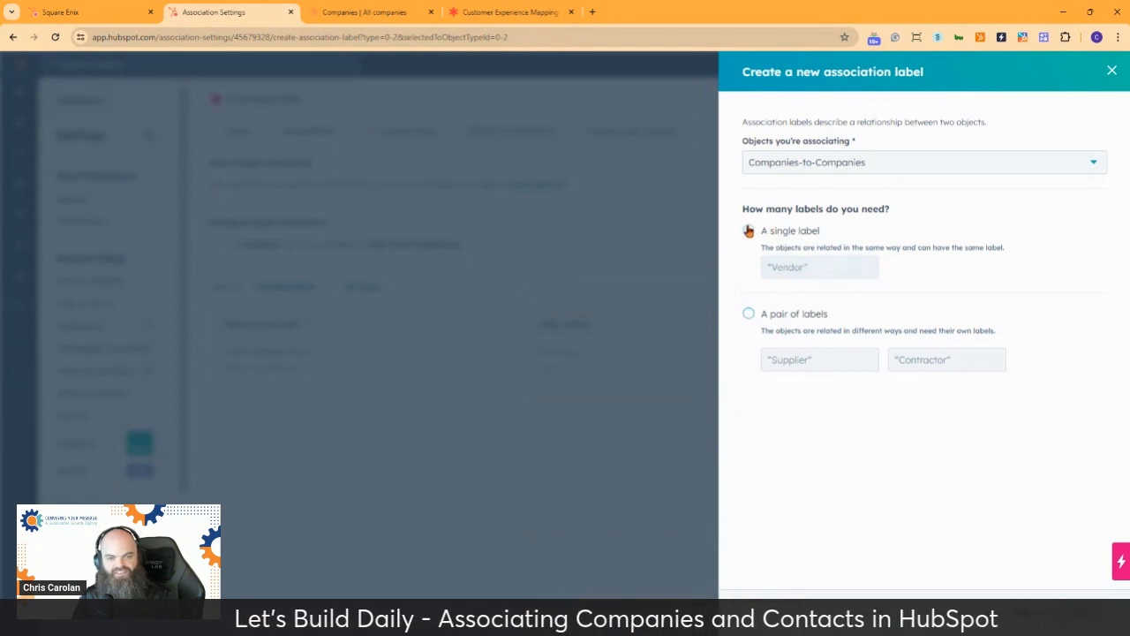
click(811, 263)
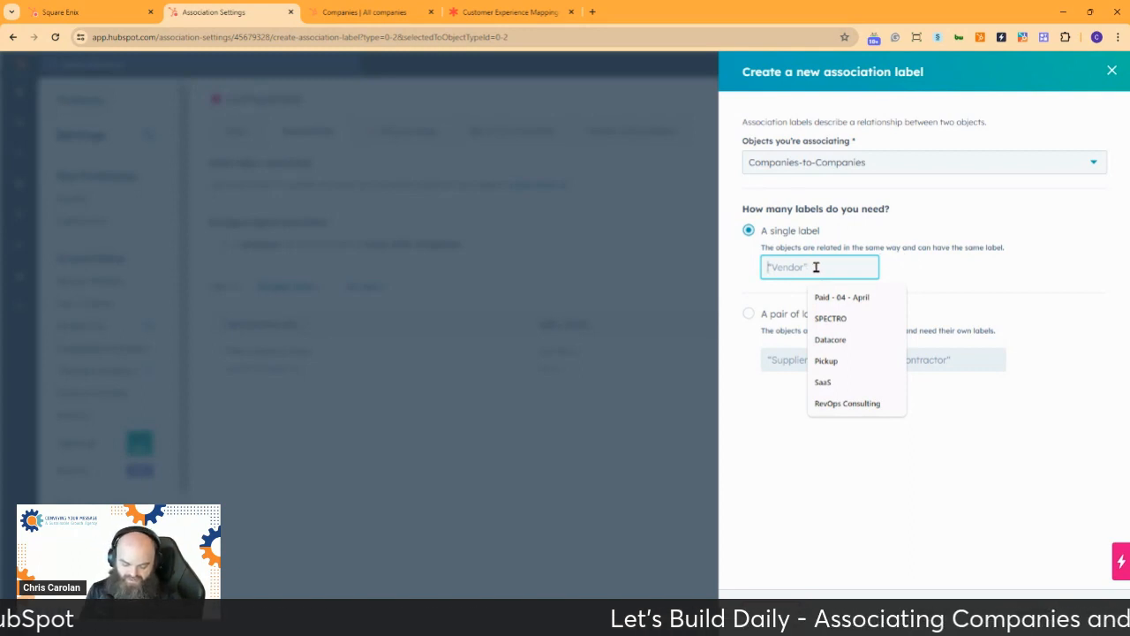
text(Service)
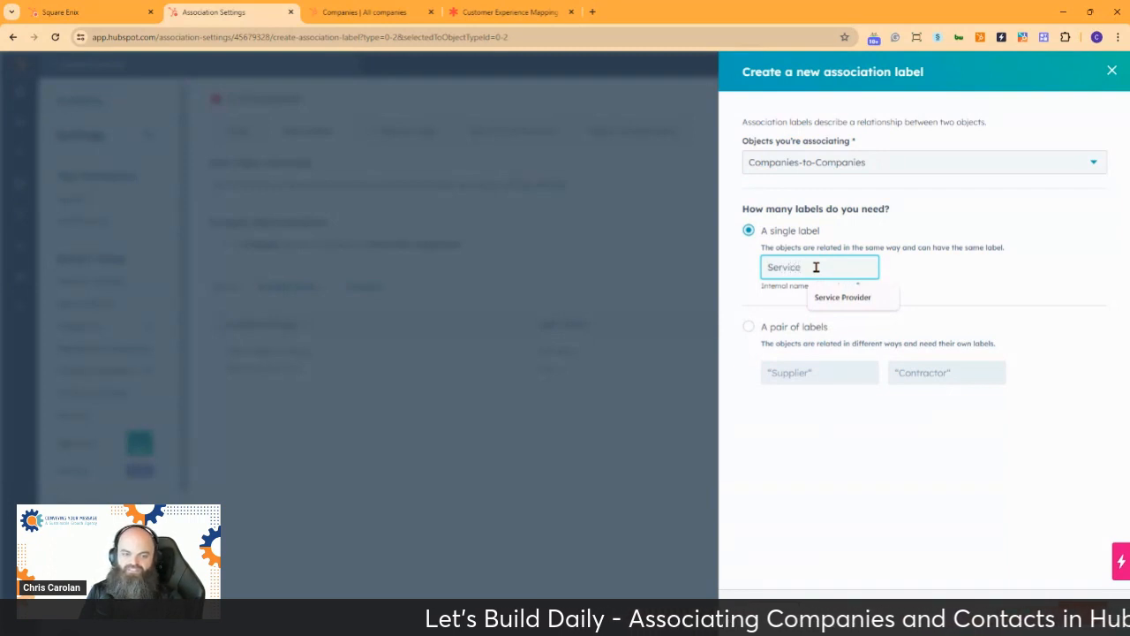
click(1025, 284)
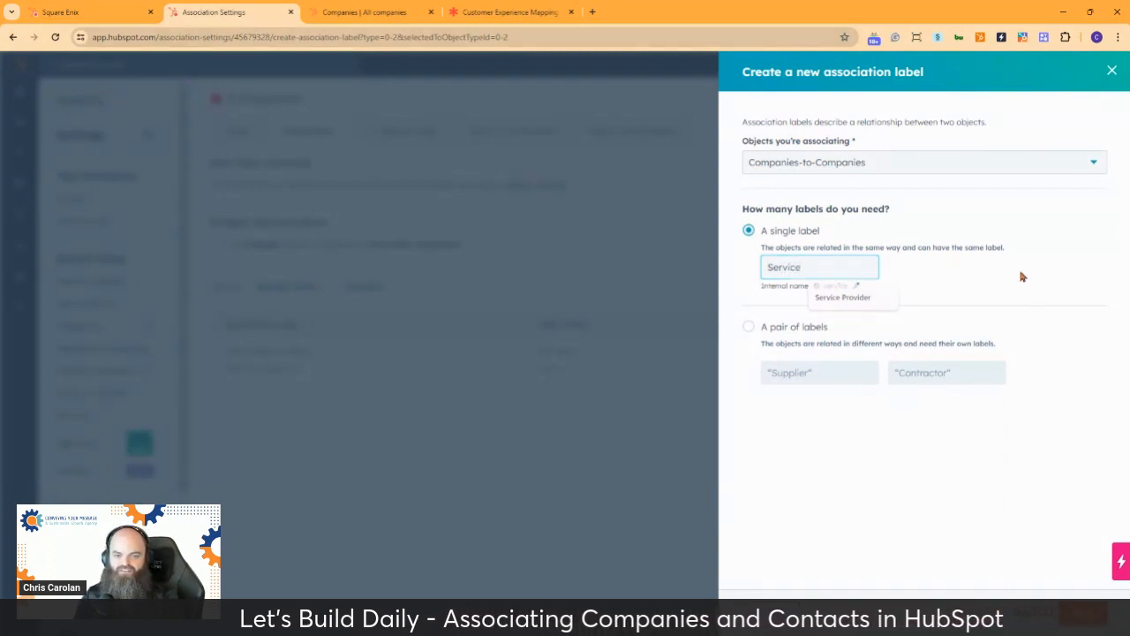
click(1096, 618)
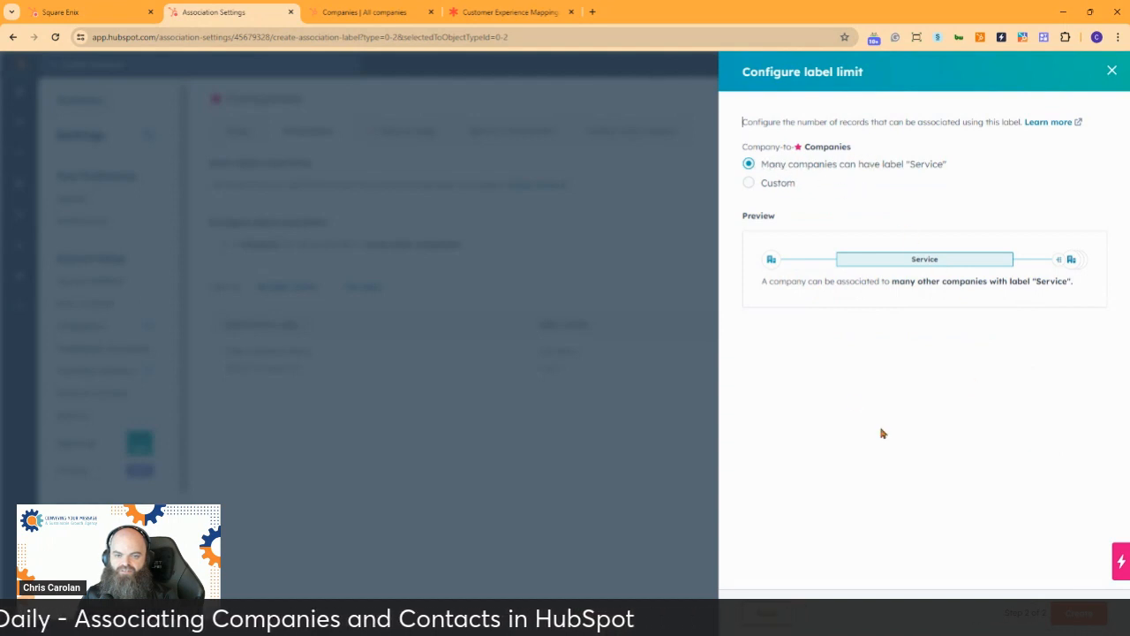
click(1095, 618)
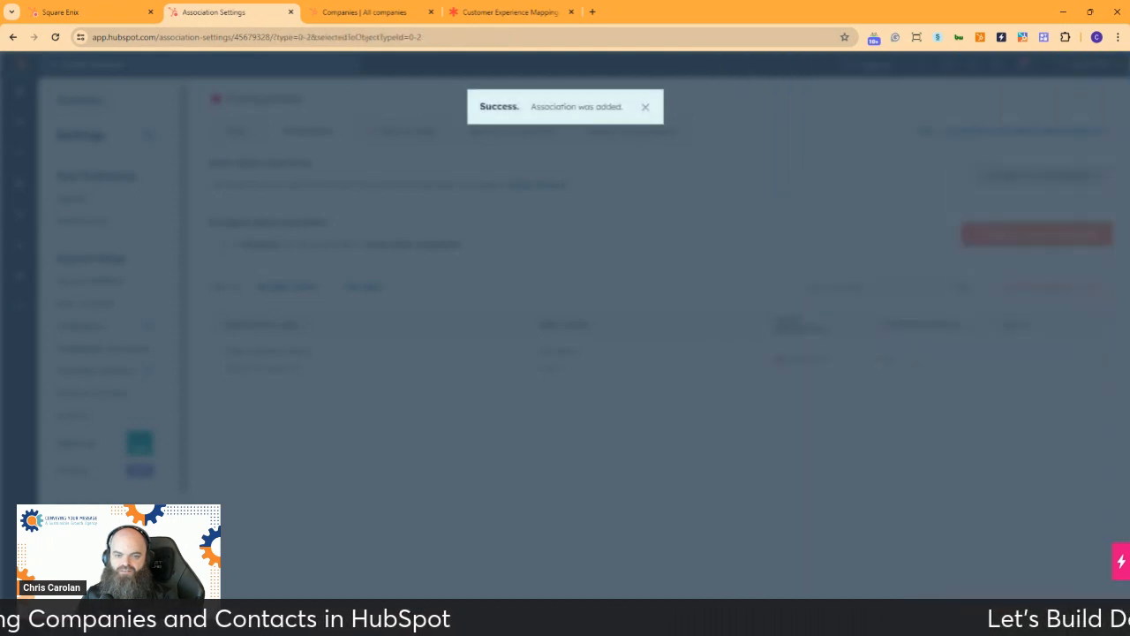
Create a single Companies-to-Companies association label named Billing that many companies can have
click(1047, 286)
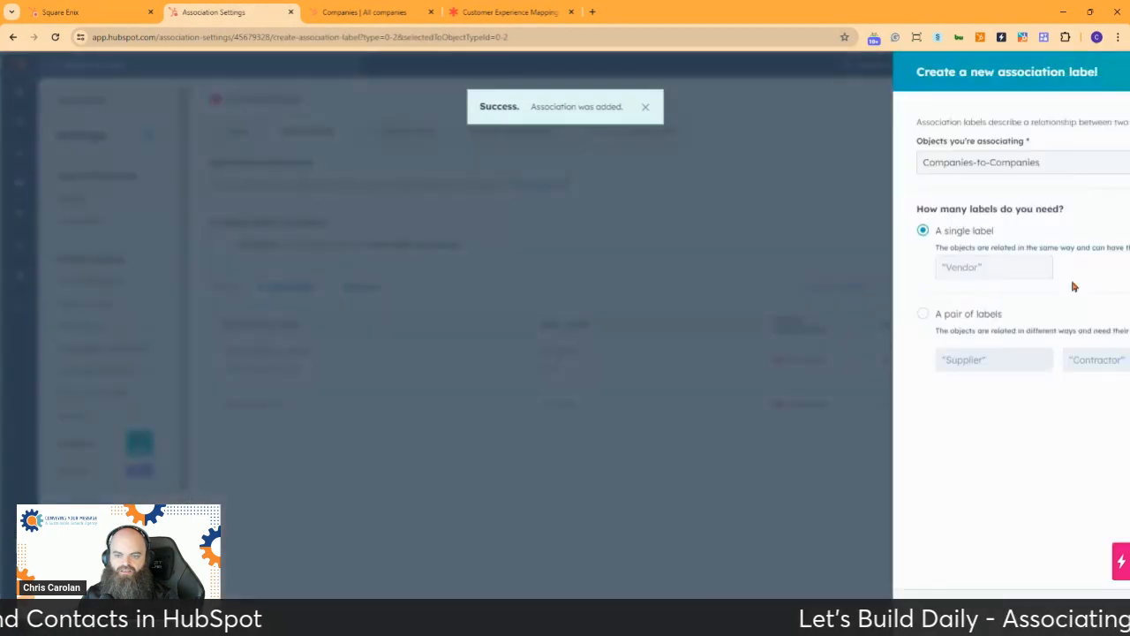
click(805, 271)
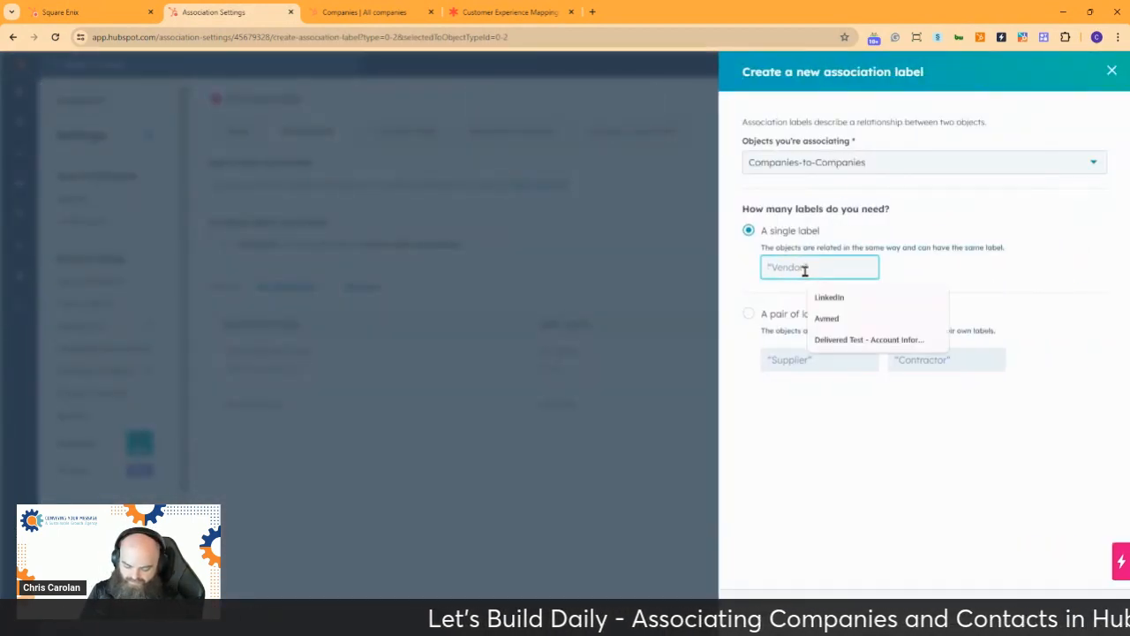
text(Billing)
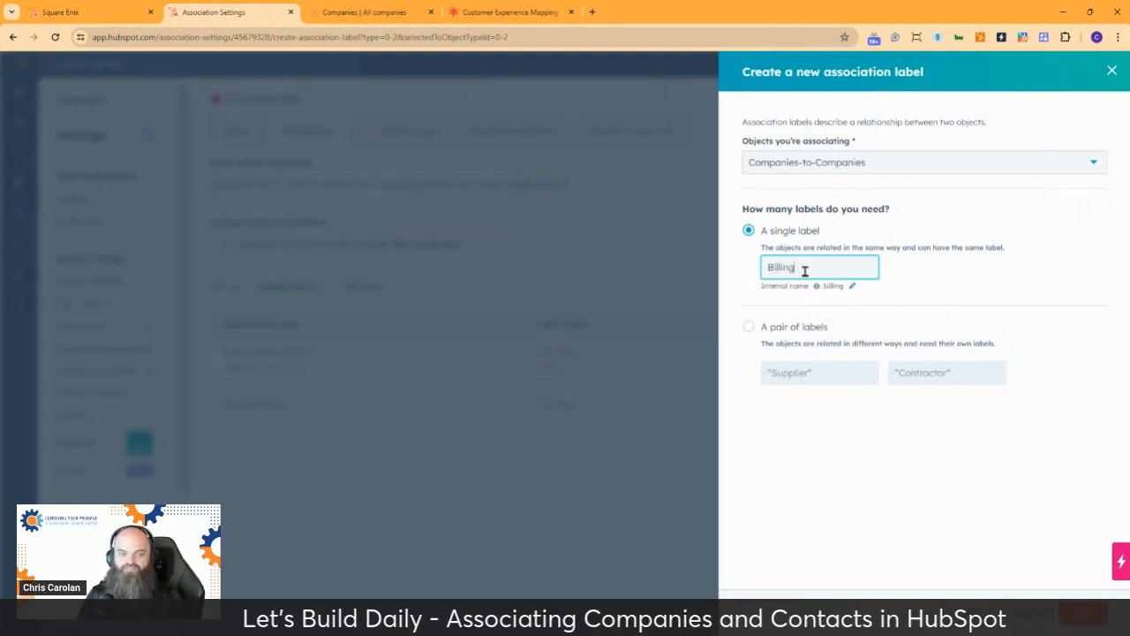
click(1083, 612)
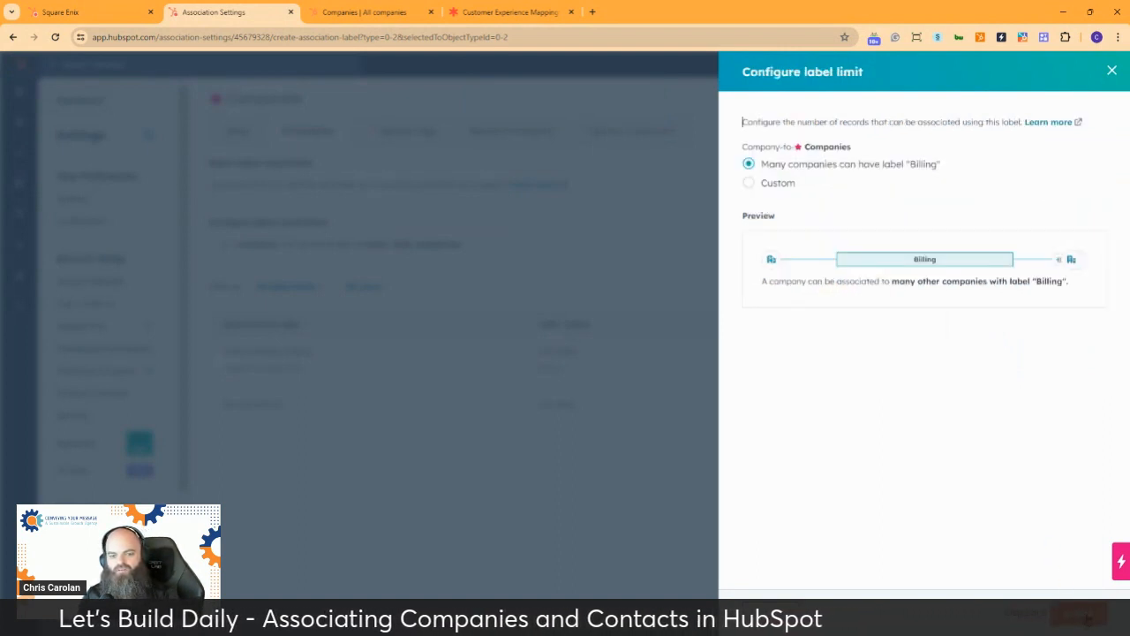
click(1088, 618)
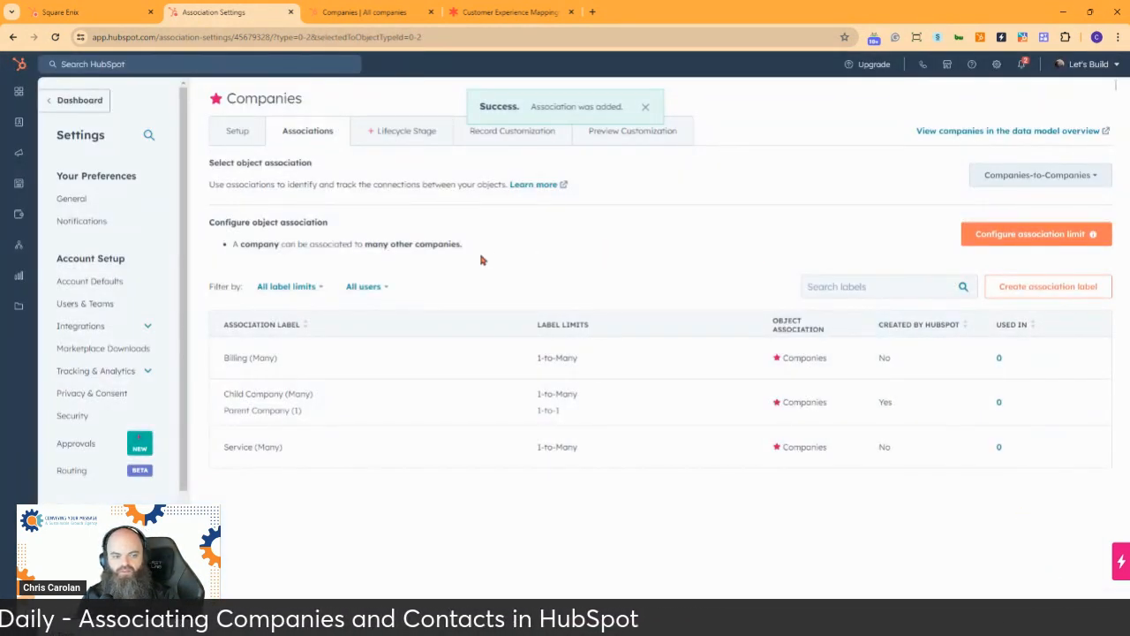
Create a single Companies-to-Companies association label named Sales that many companies can have
click(1048, 288)
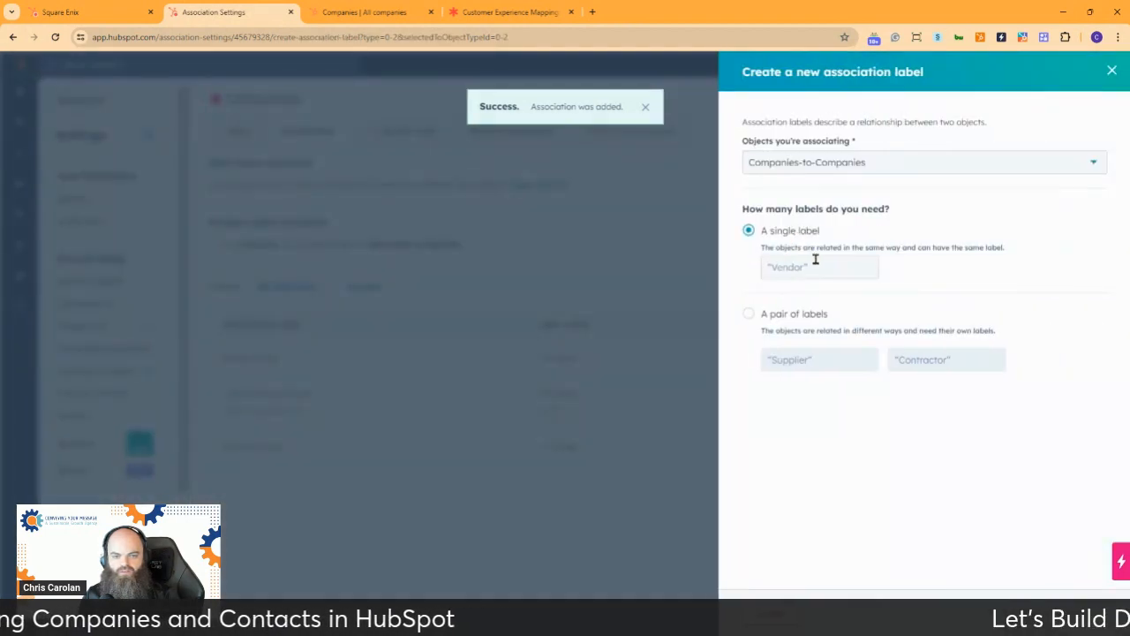
click(818, 274)
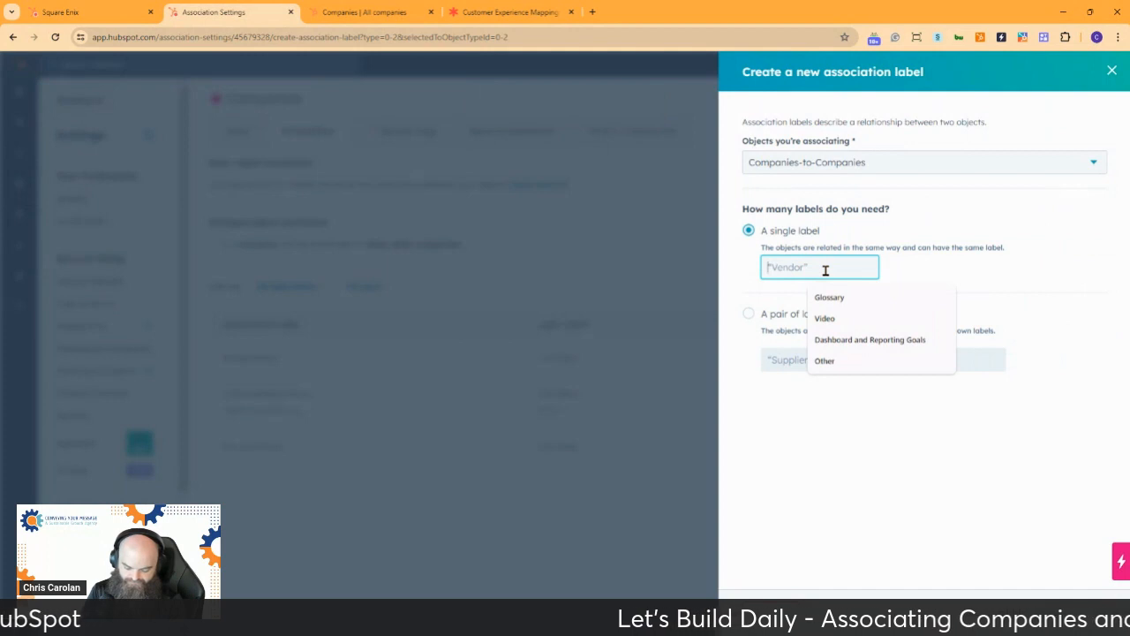
text(Sales)
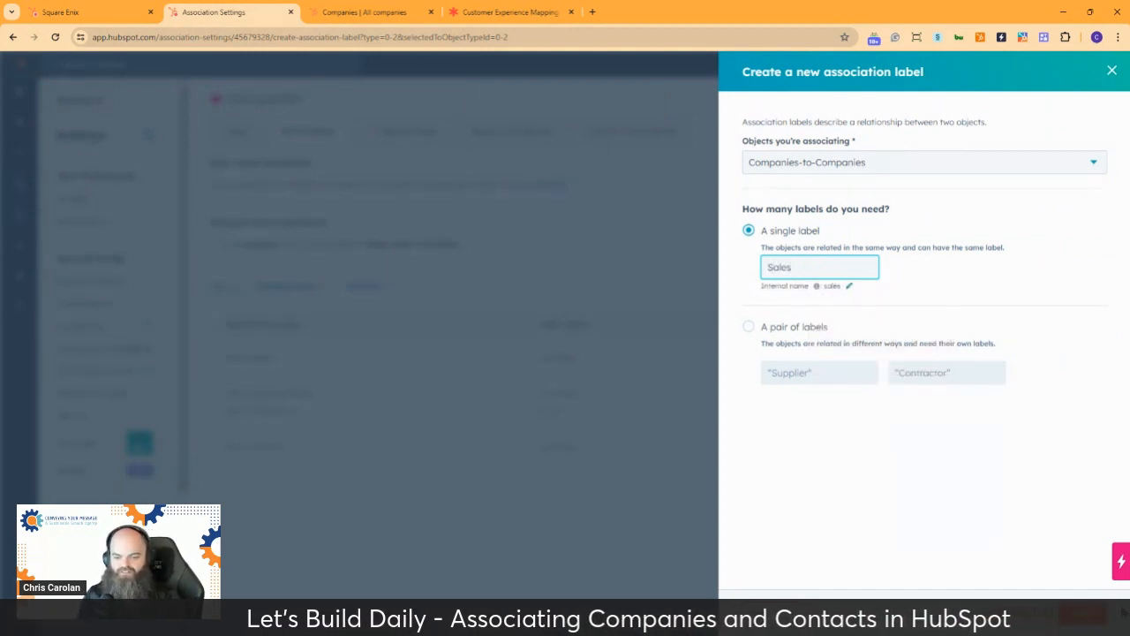
click(1086, 613)
click(1088, 614)
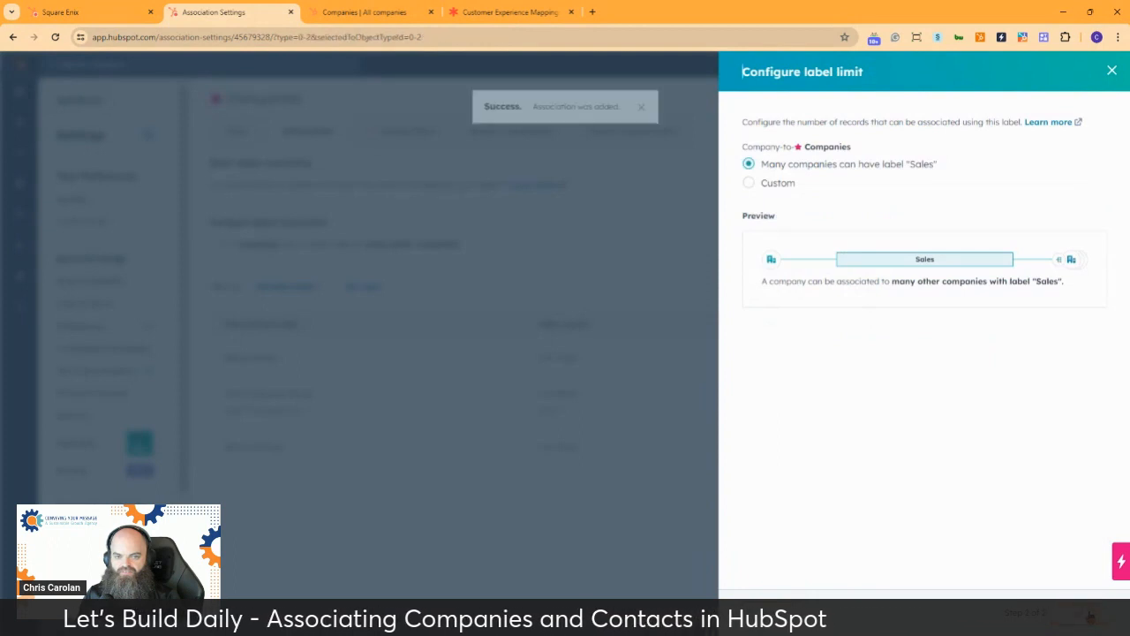
Create a single Companies-to-Companies association label named R&D that many companies can have
click(1025, 286)
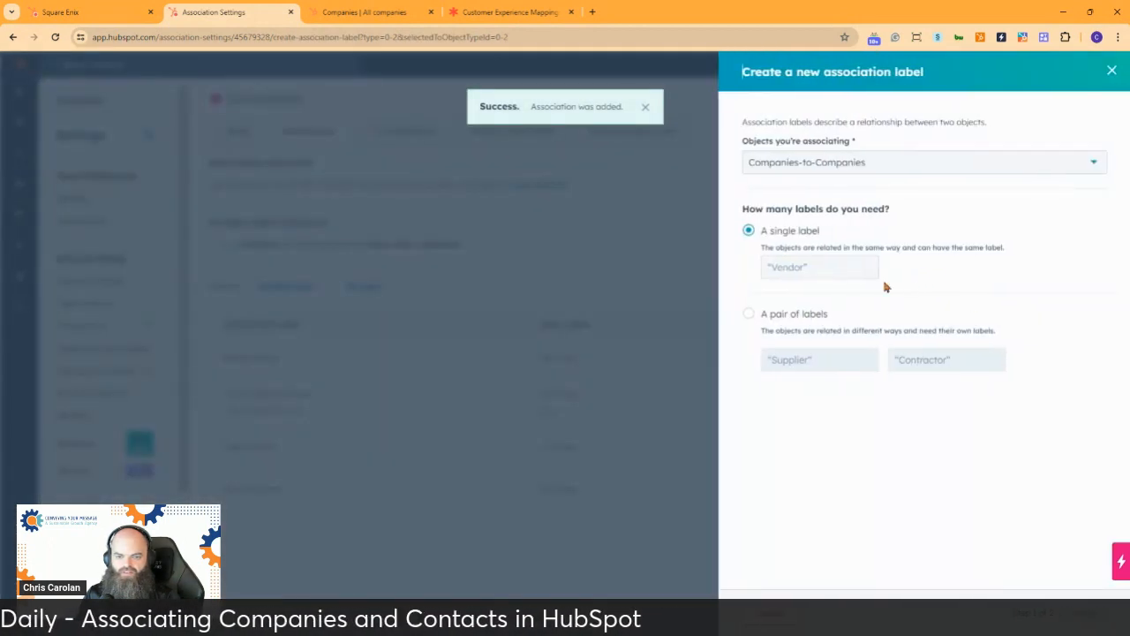
click(843, 267)
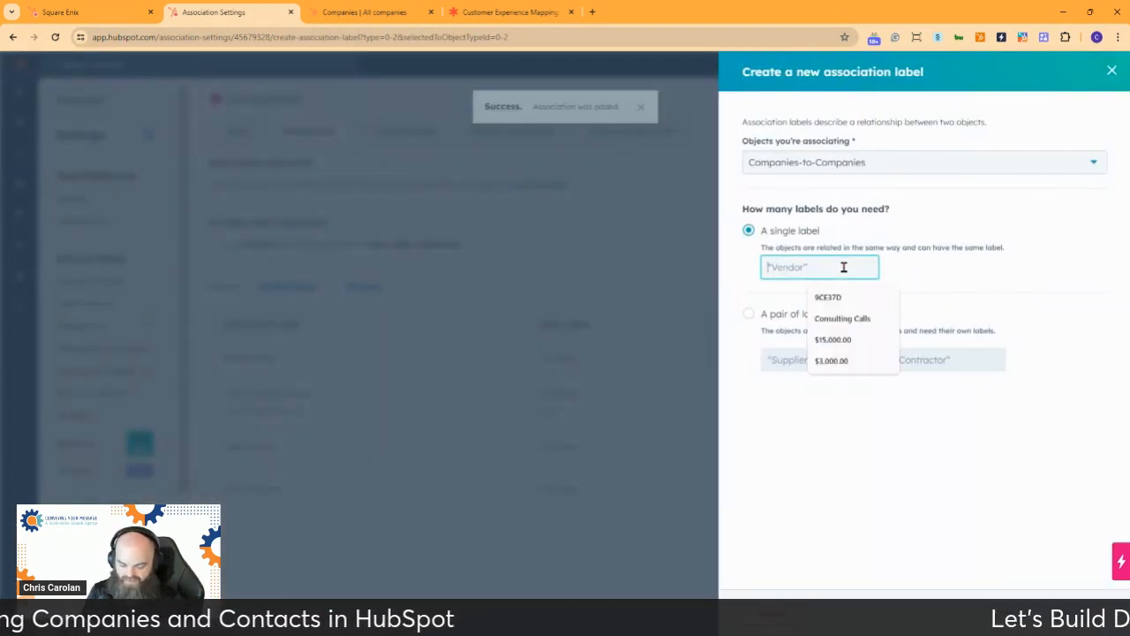
text(R&D)
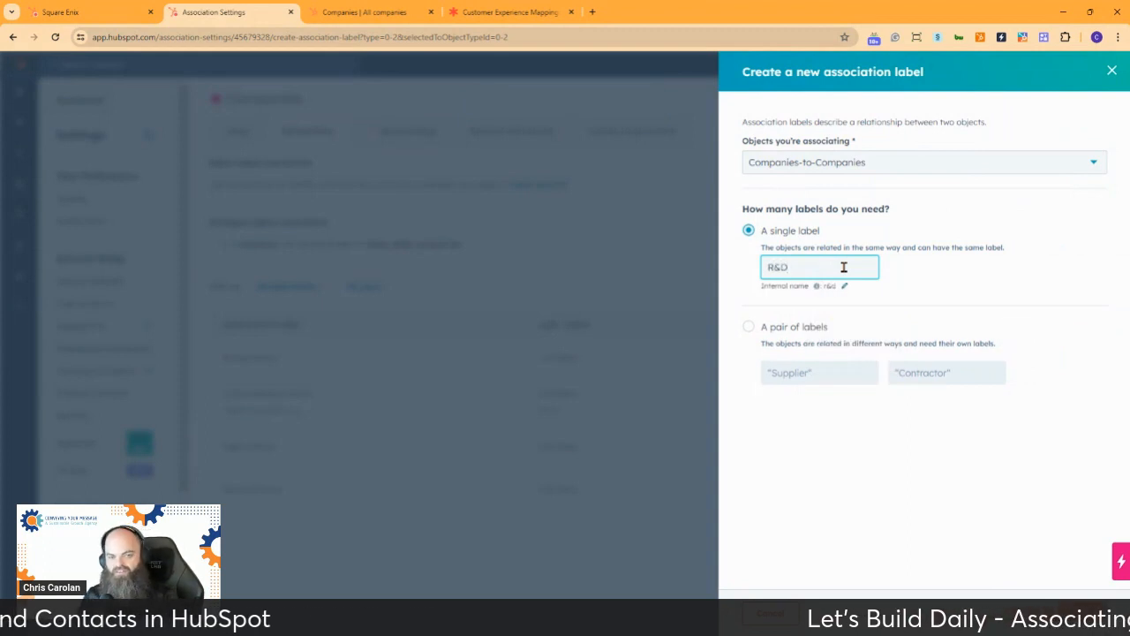
click(1081, 611)
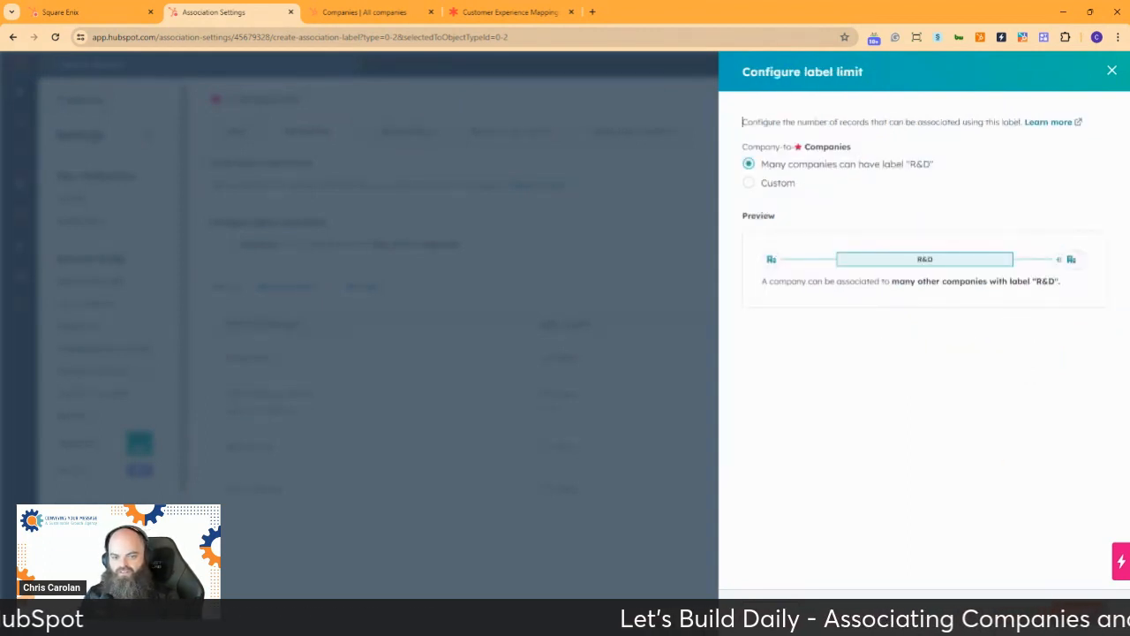
click(1081, 611)
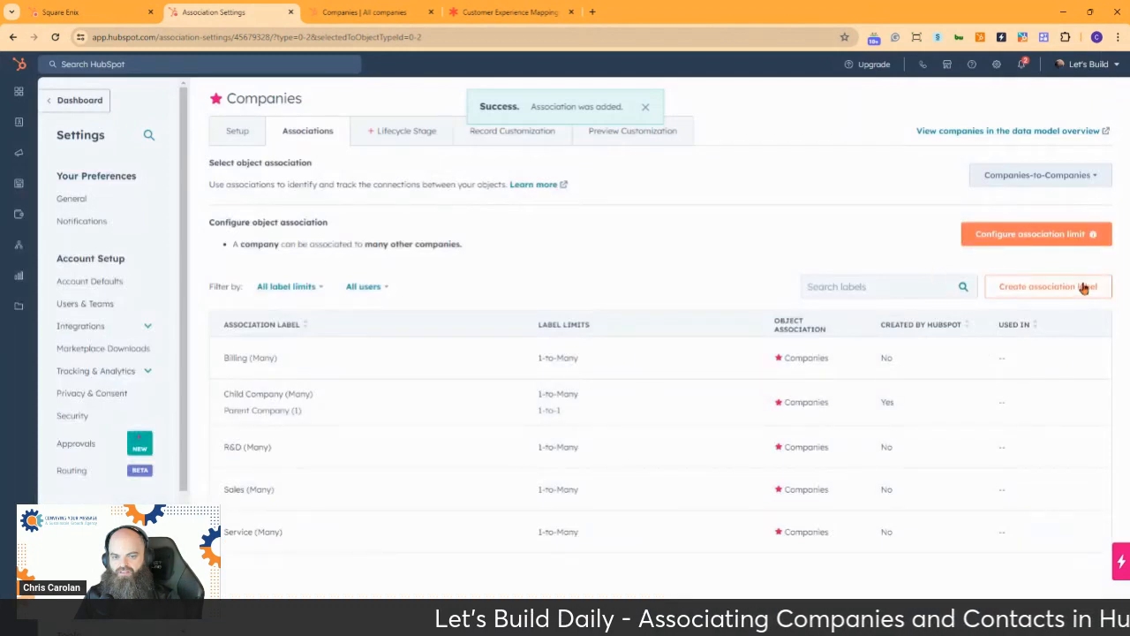
Create a single Companies-to-Companies association label named Production that many companies can have
click(1085, 288)
click(806, 271)
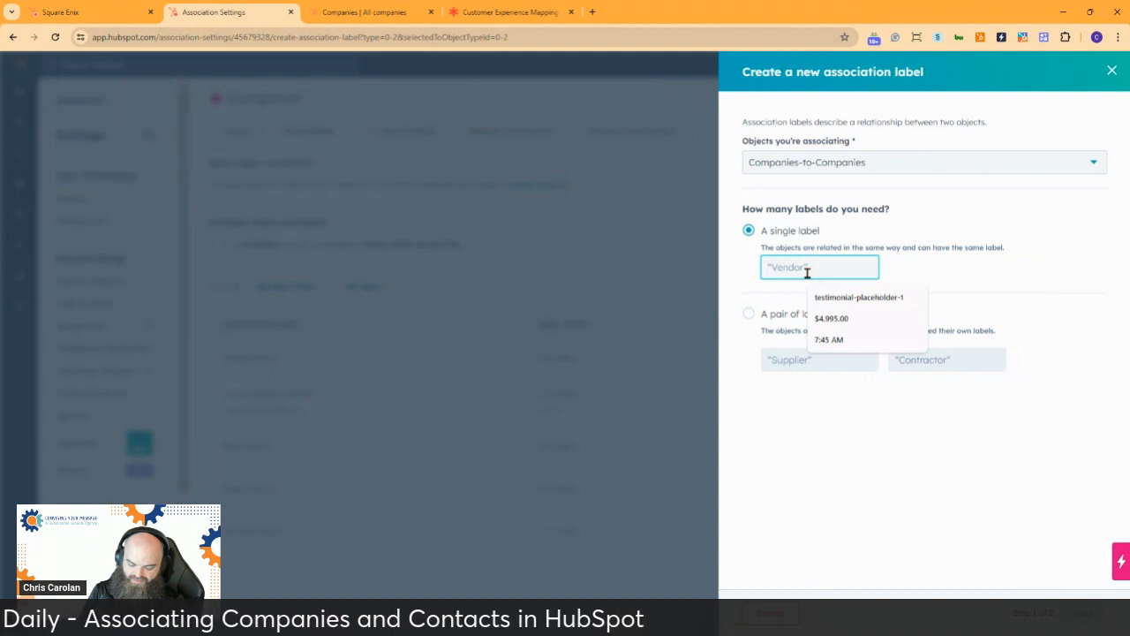
text(Productio)
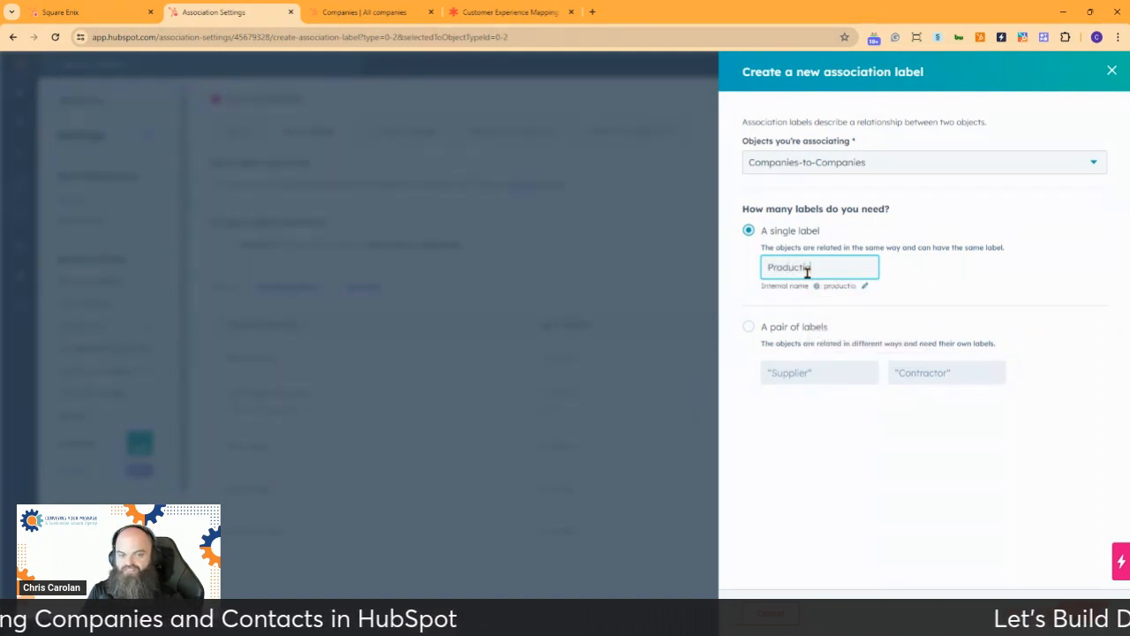
text(n)
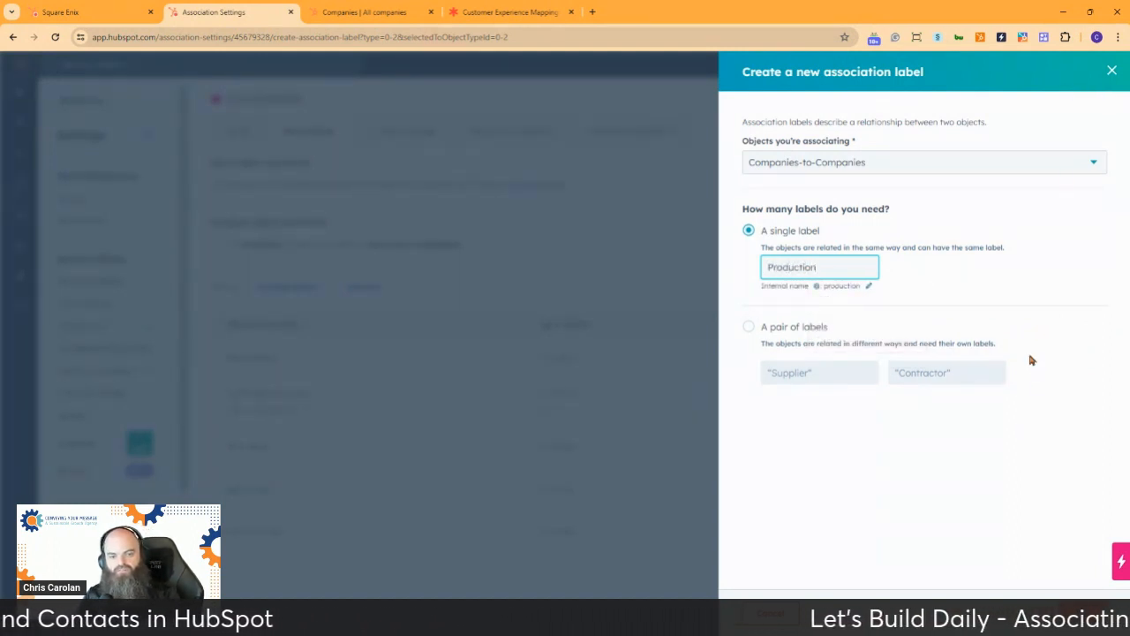
click(1082, 610)
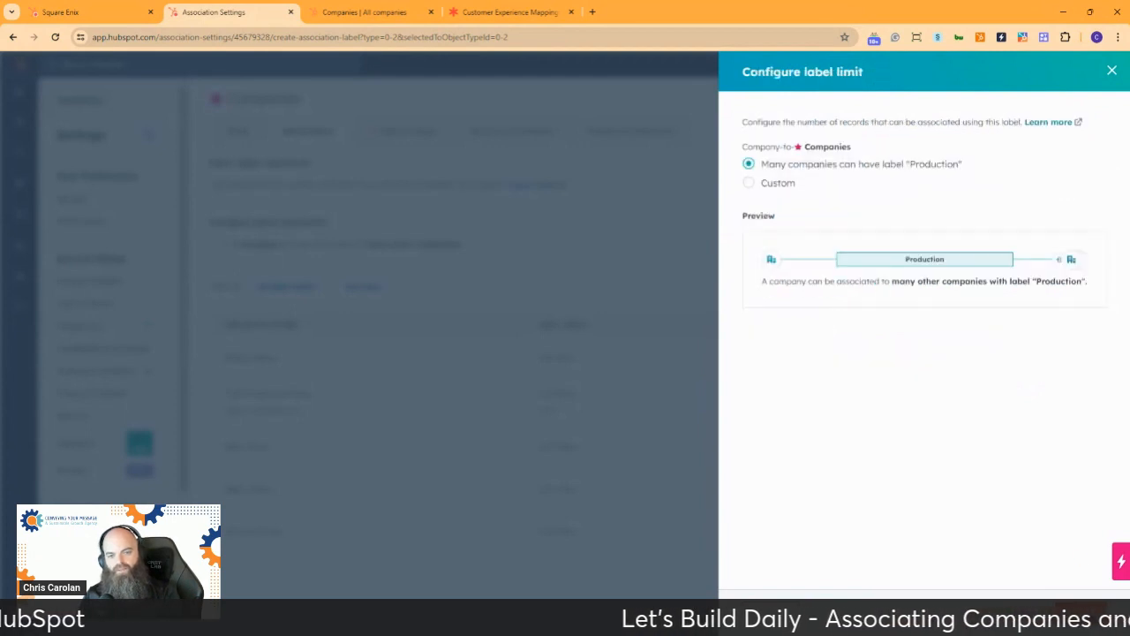
click(1083, 610)
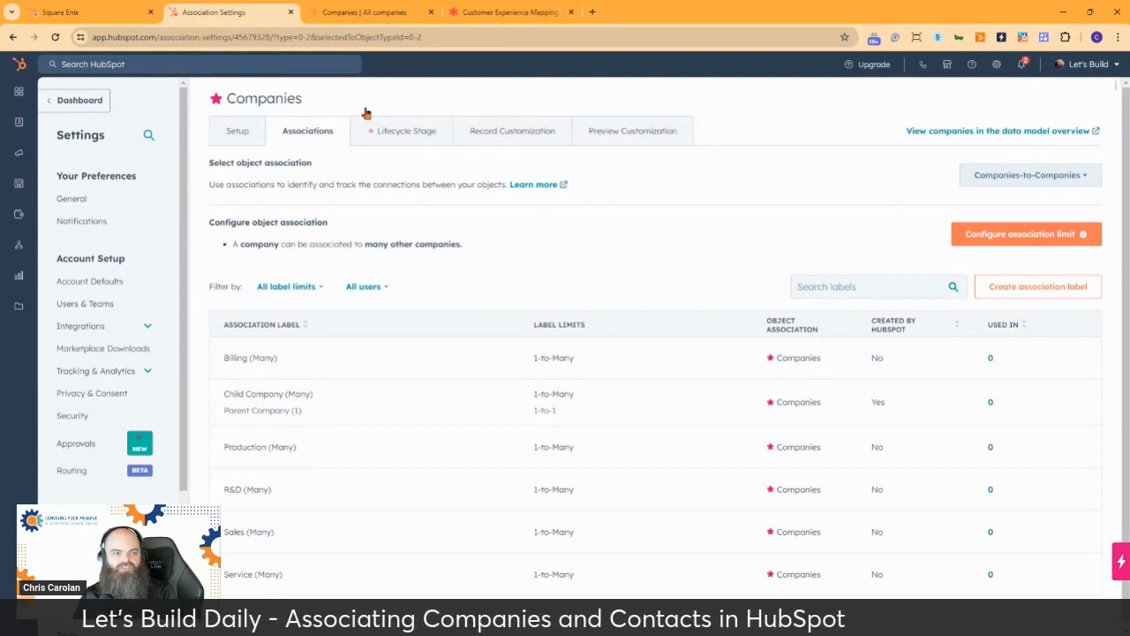
Return to the Square Enix record, save the Child Company label on the Square - FFIV association, and reload the record
click(78, 15)
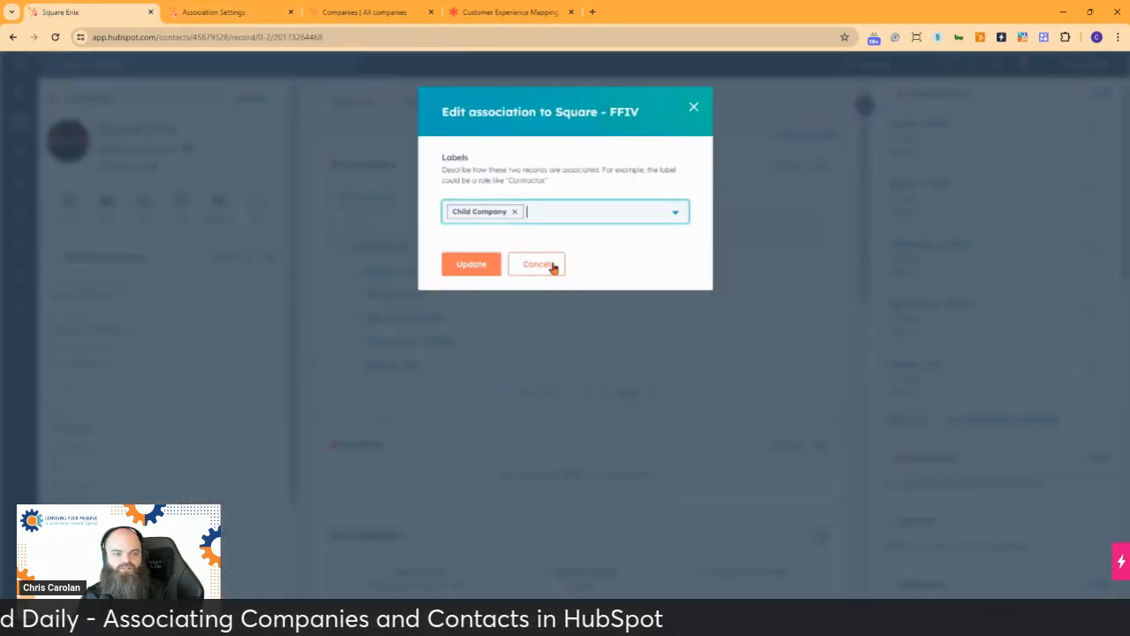
click(586, 217)
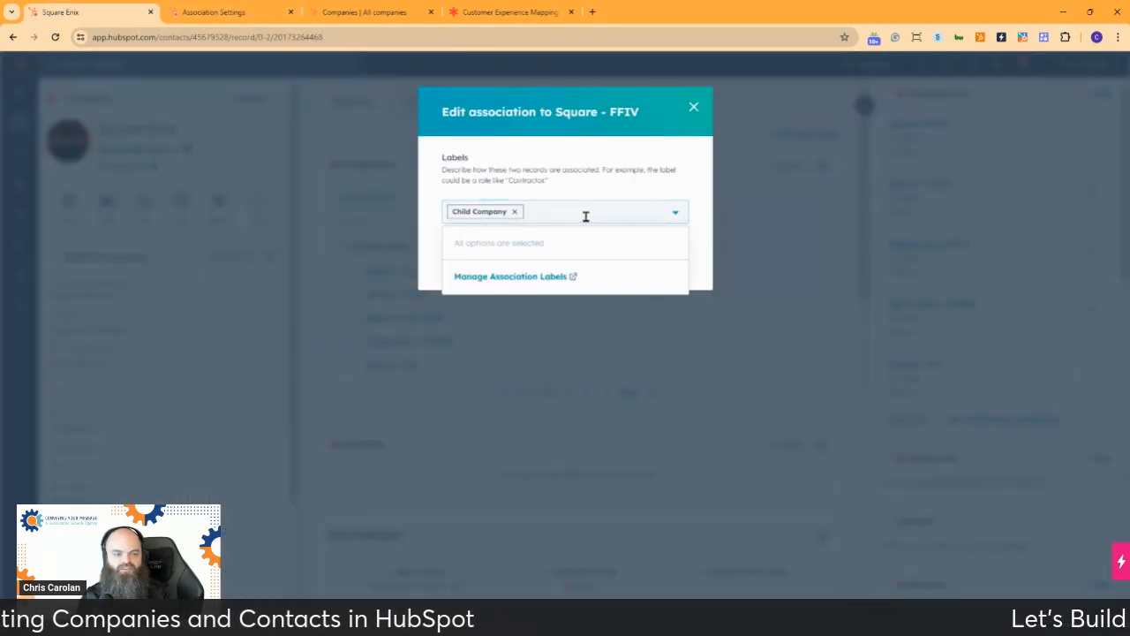
click(425, 243)
click(474, 263)
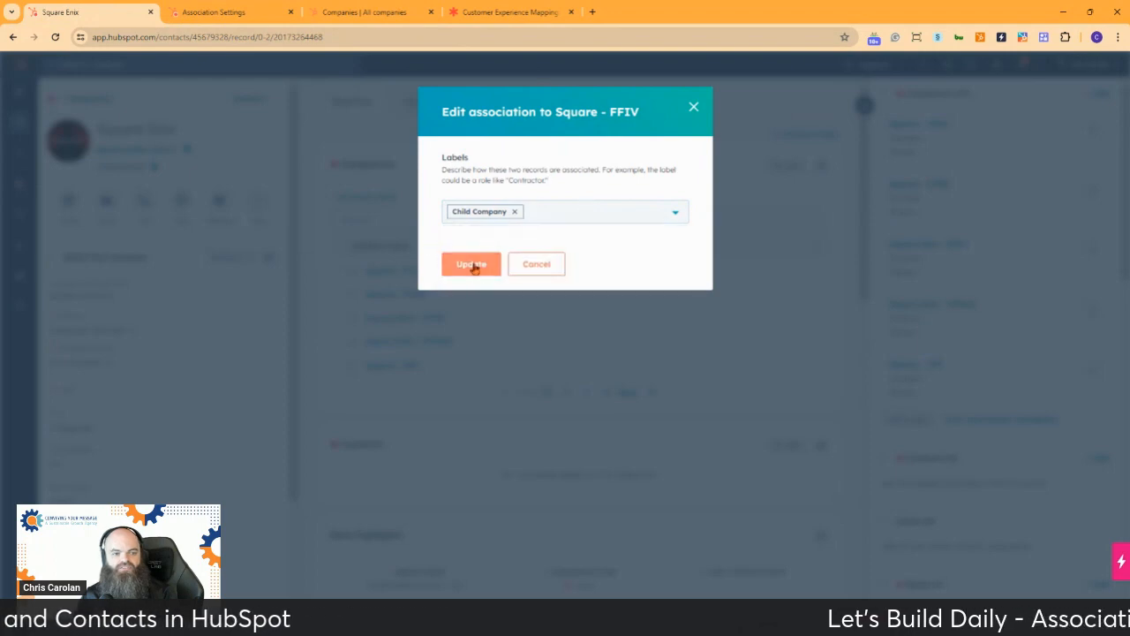
click(55, 37)
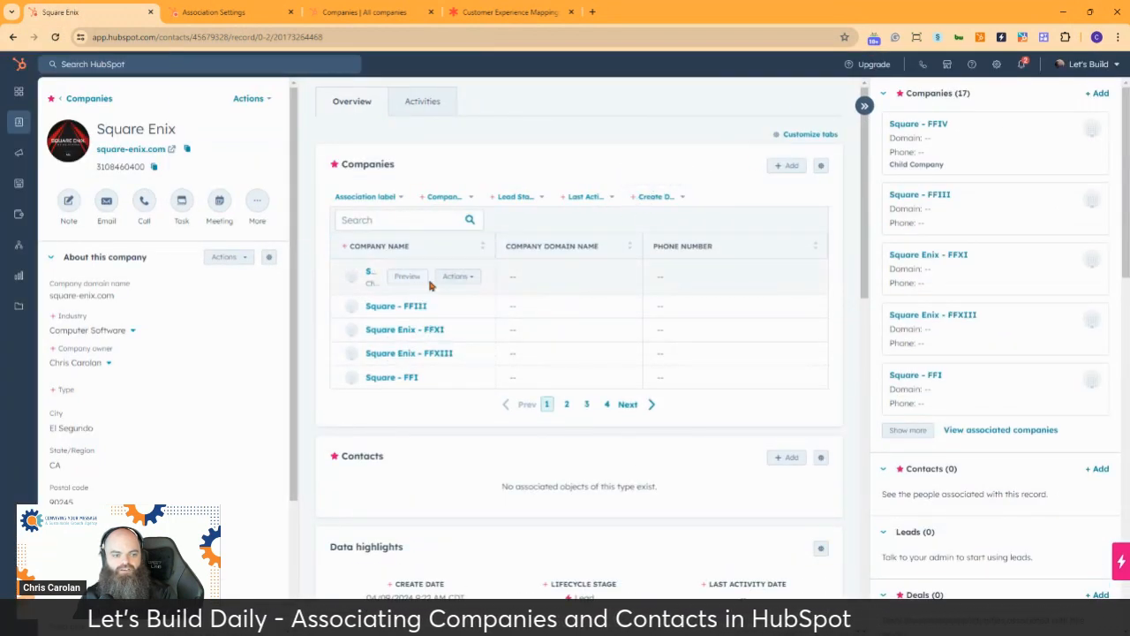
Add the R&D label to Square Enix's association with Square - FFIV and save it
click(461, 277)
click(468, 303)
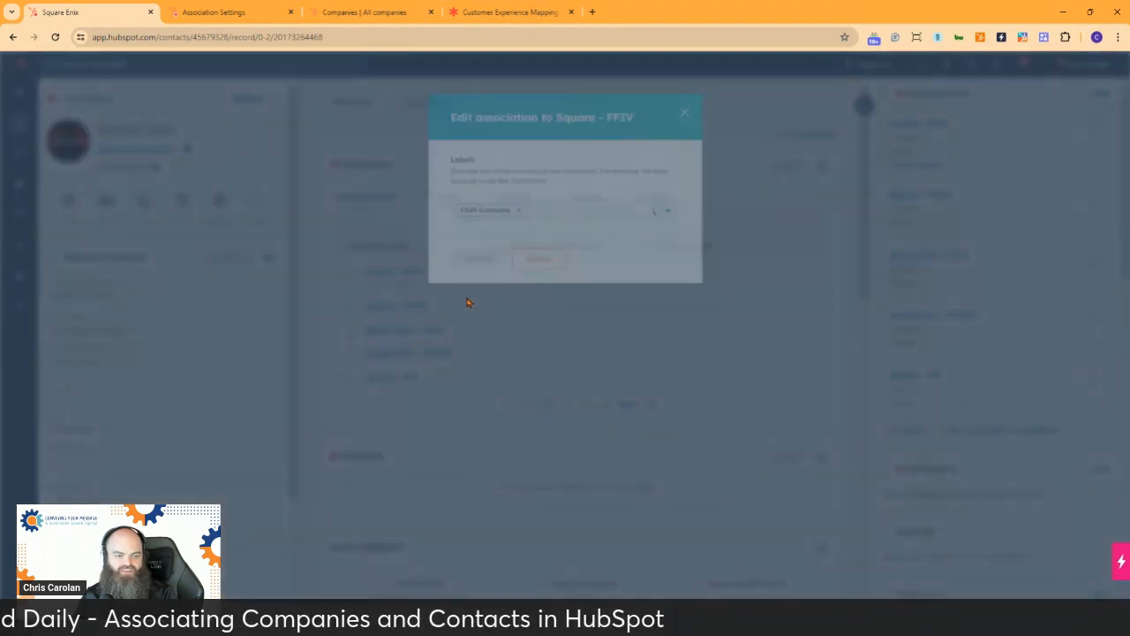
click(539, 220)
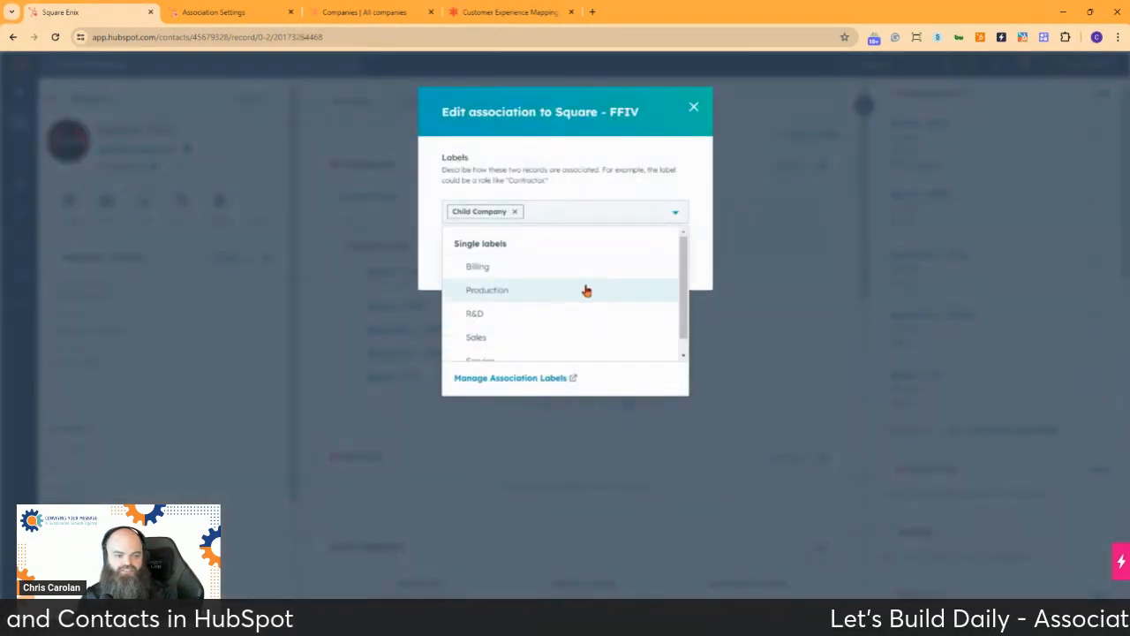
scroll(575, 279, down, 1)
click(551, 298)
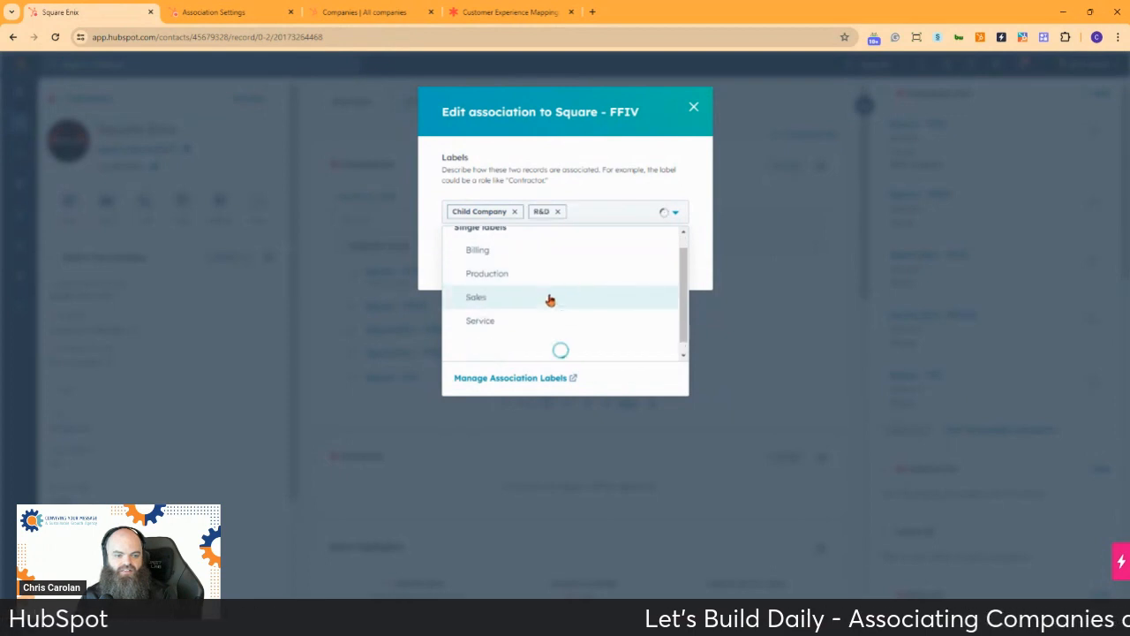
click(618, 168)
click(466, 264)
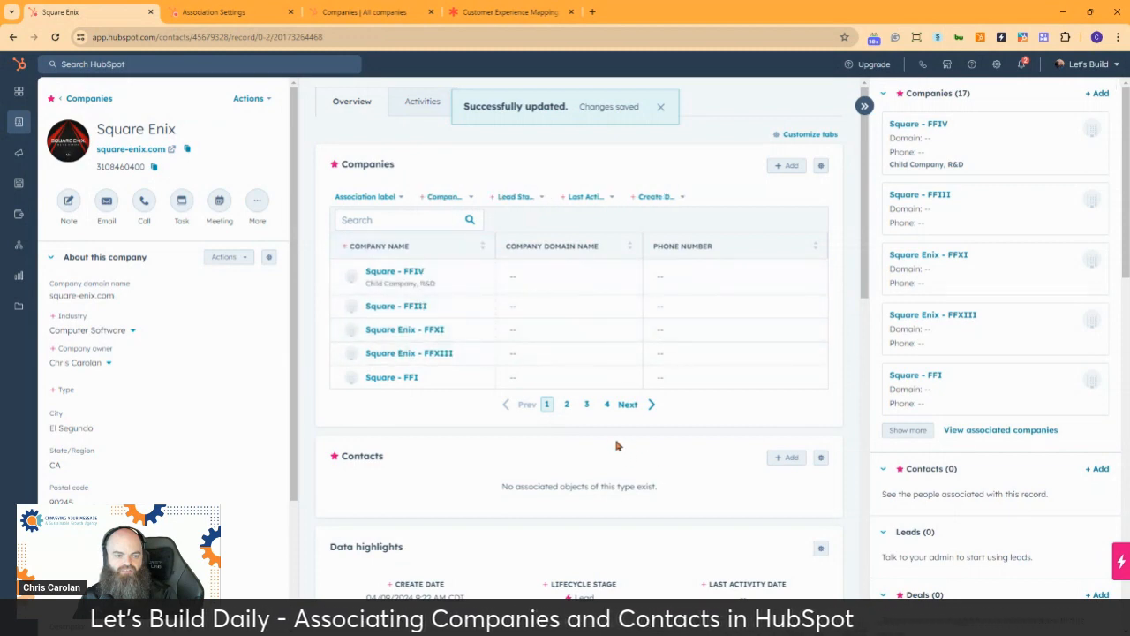
Search Square Enix's associated companies for FF7 and label the Square Enix - FF7R association as Production and Child Company
click(569, 405)
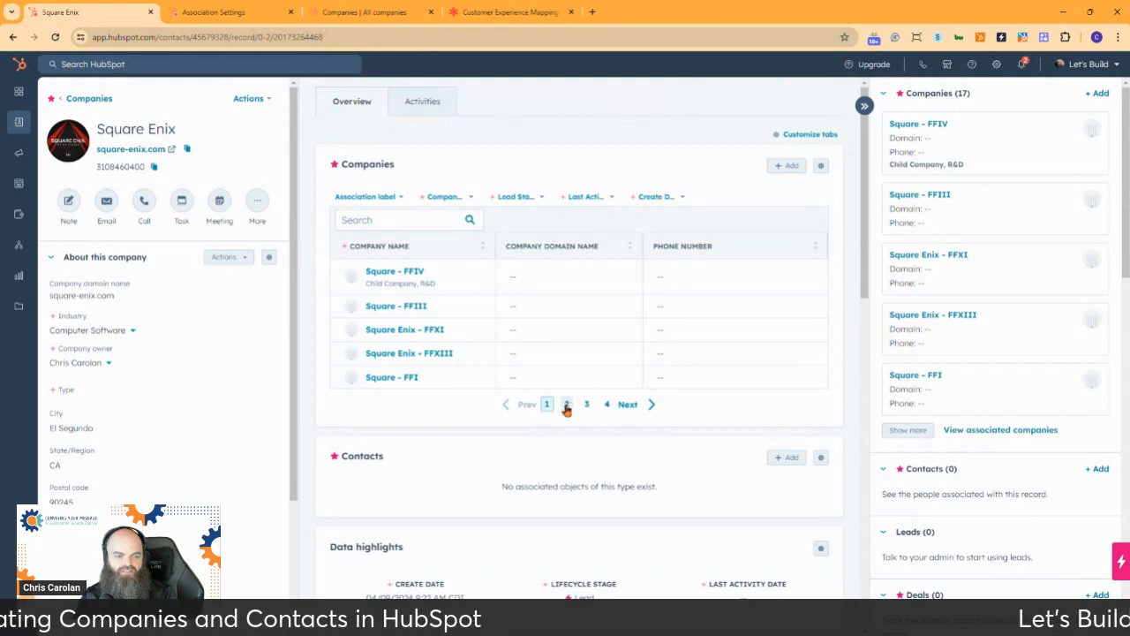
click(415, 220)
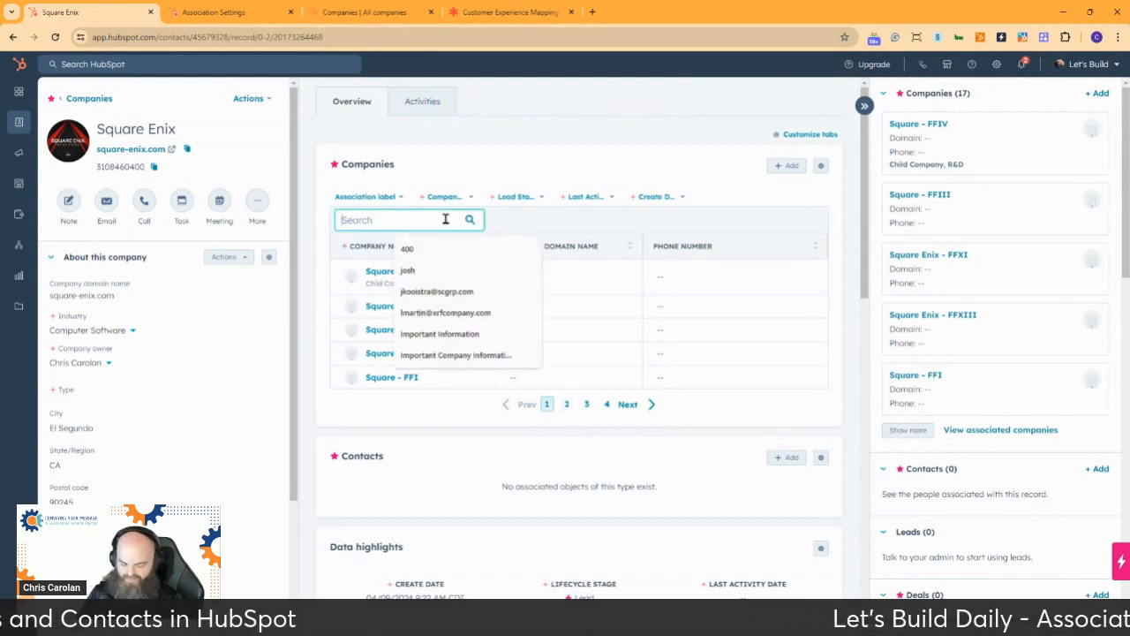
text(FF7)
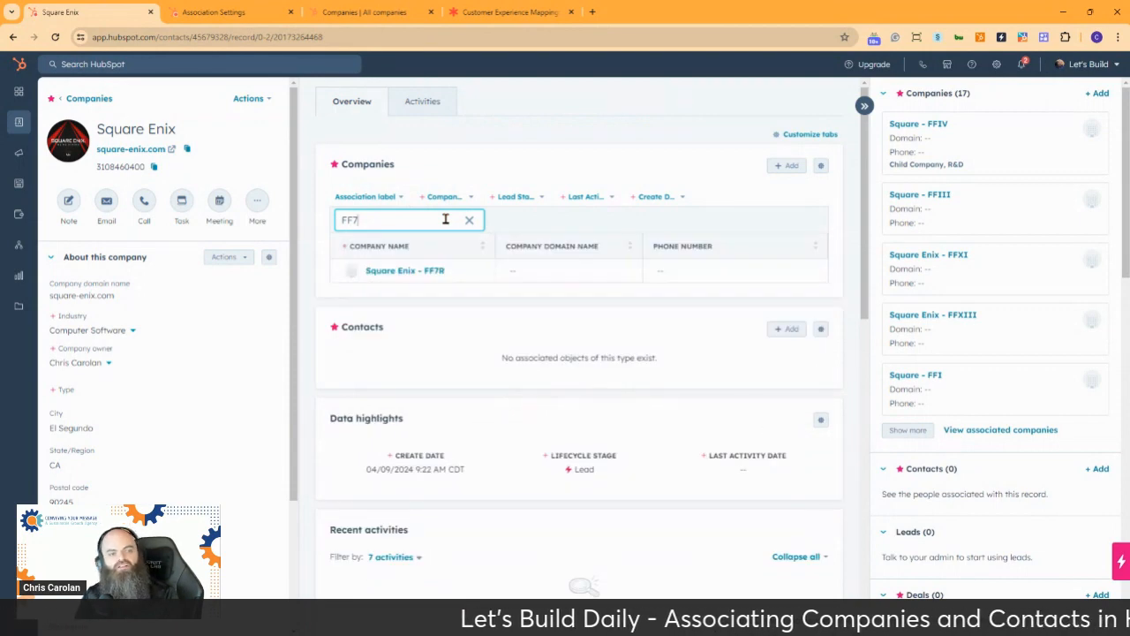
mouse_move(415, 272)
click(460, 277)
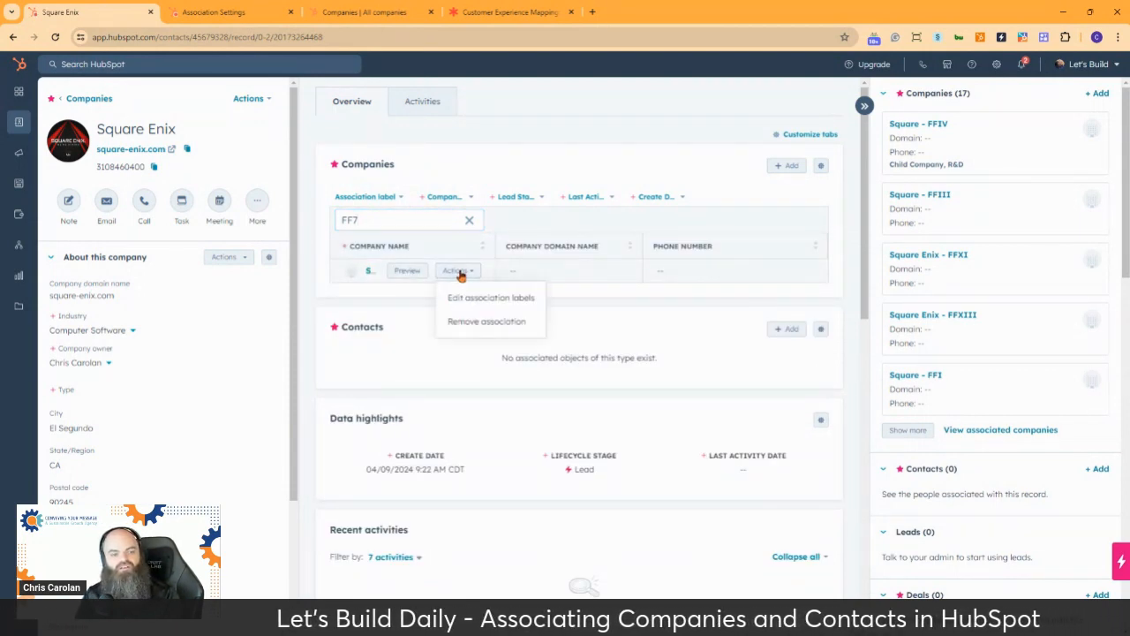
click(488, 297)
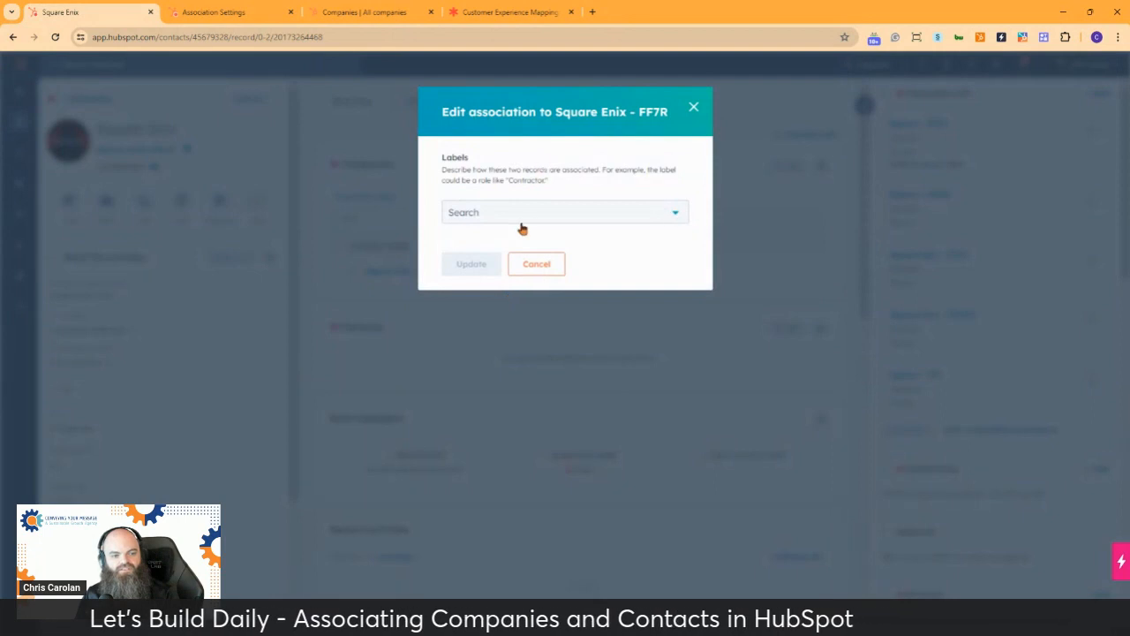
click(524, 217)
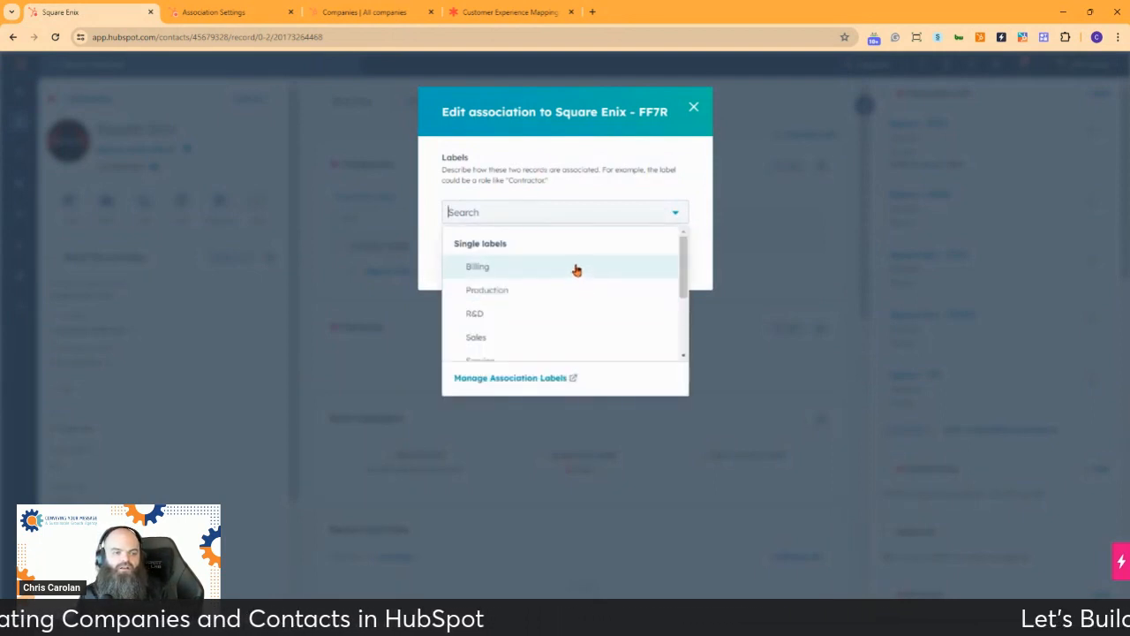
scroll(575, 269, down, 2)
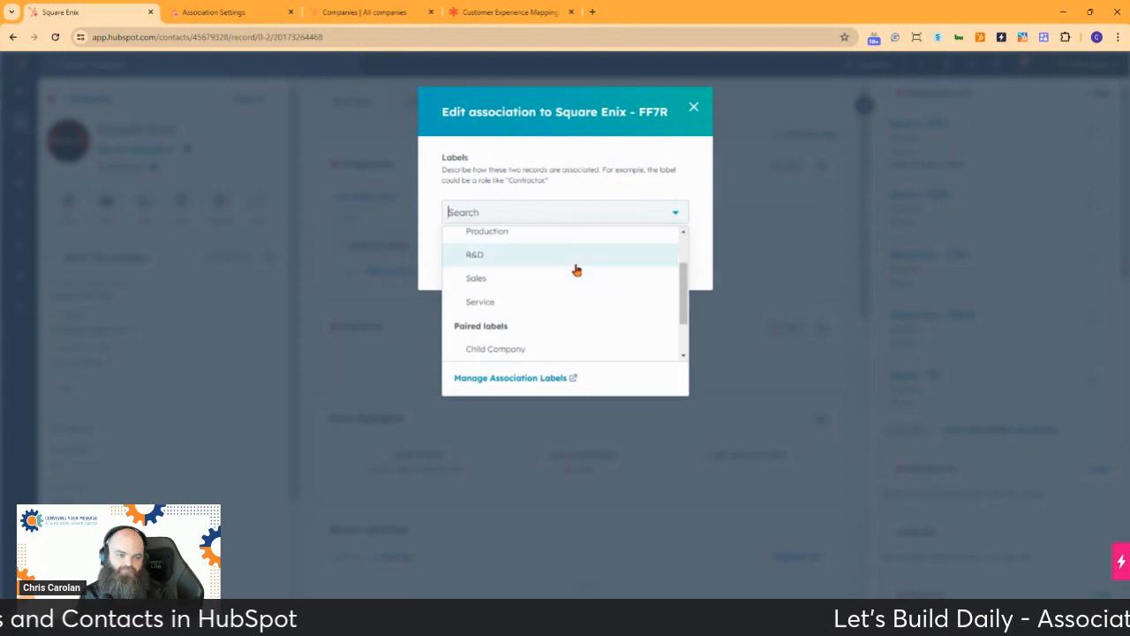
click(535, 232)
scroll(547, 257, down, 2)
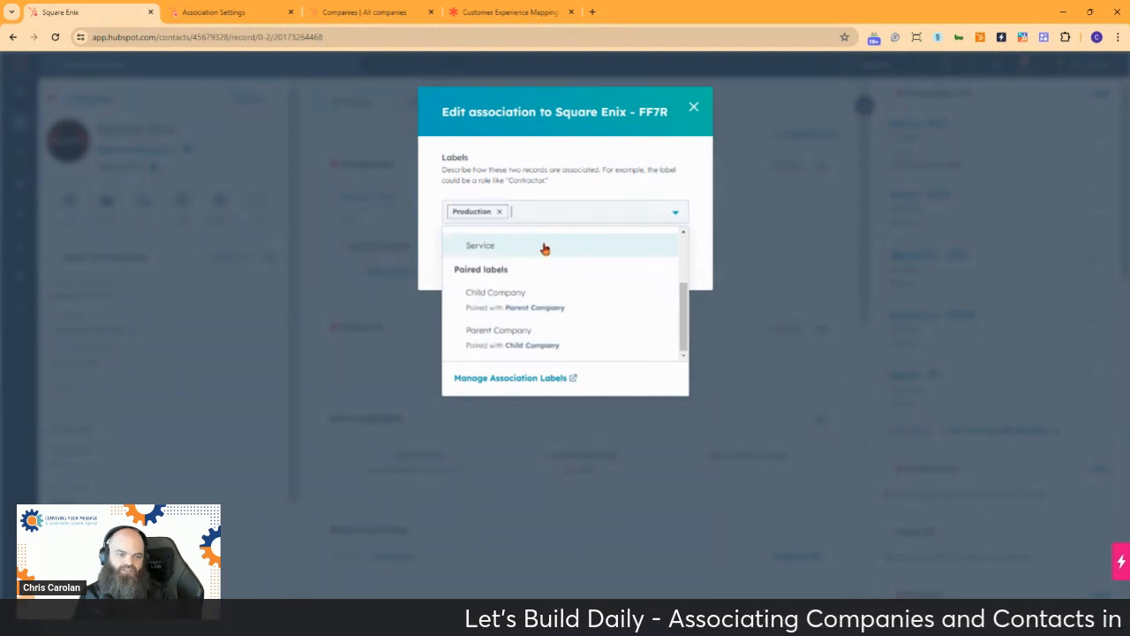
click(565, 309)
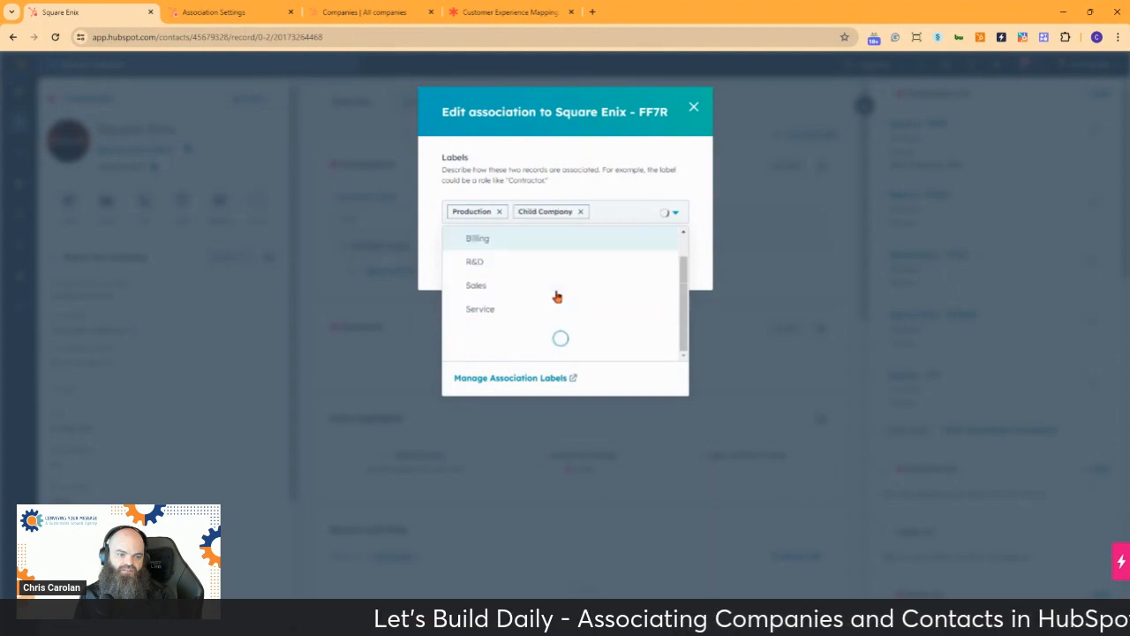
click(622, 159)
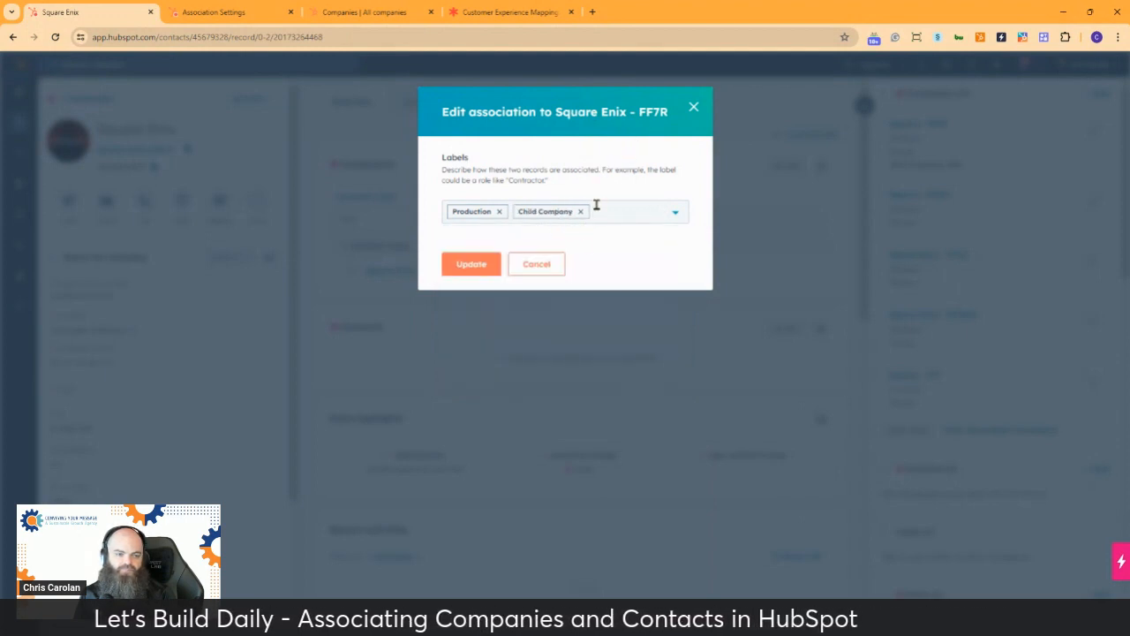
click(454, 268)
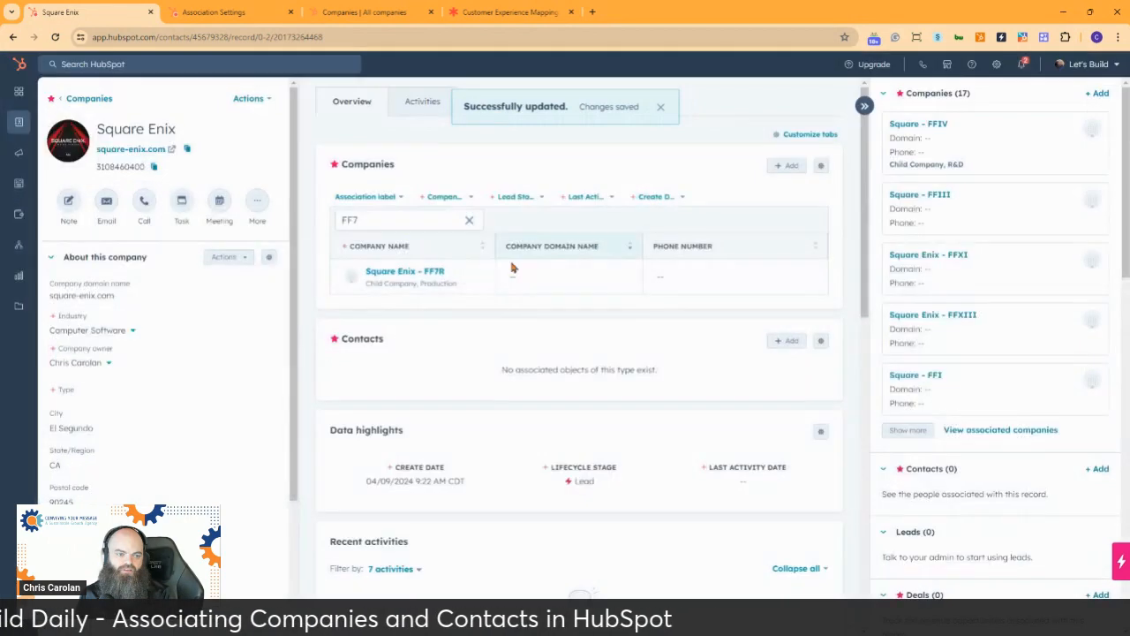
Search Square Enix's associated companies for FFIX
double_click(380, 219)
click(380, 219)
key(BackSpace)
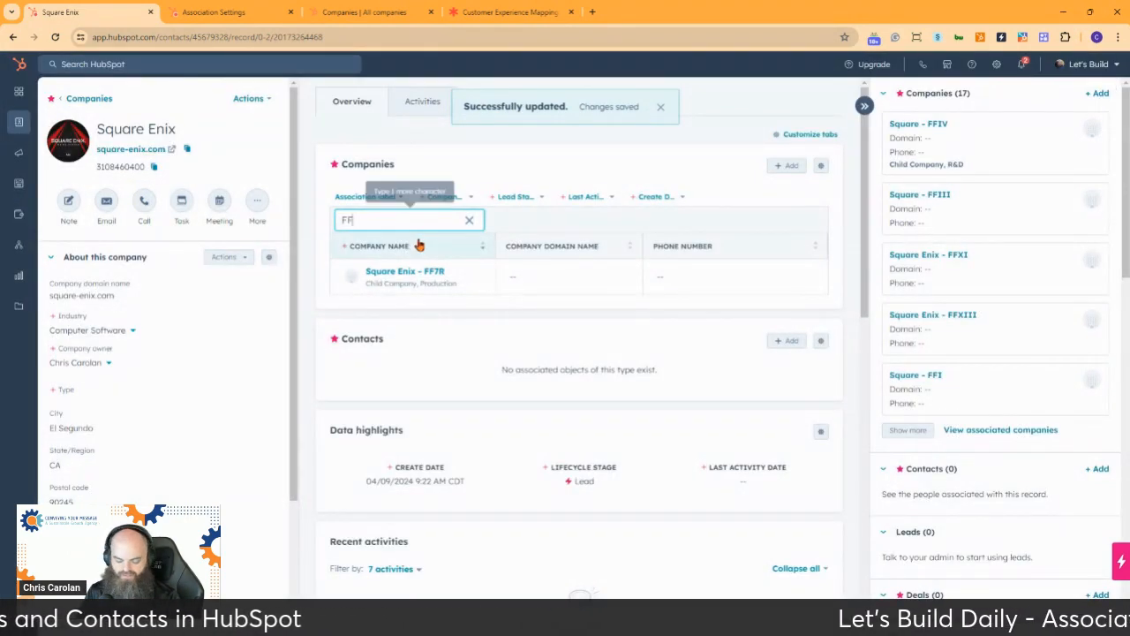
text(X)
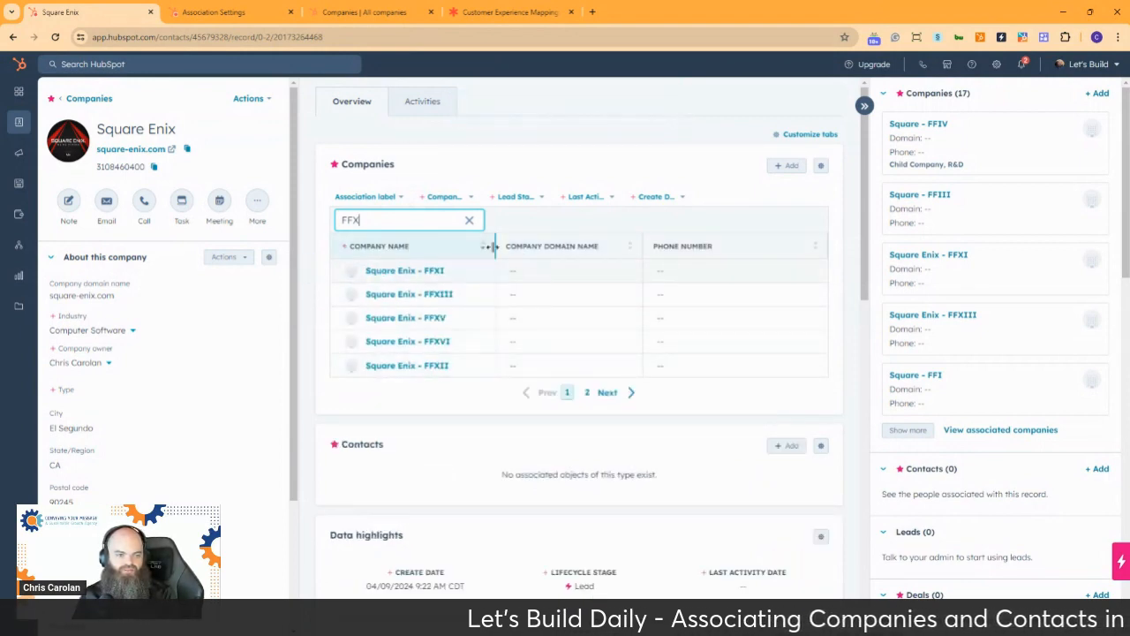
key(BackSpace)
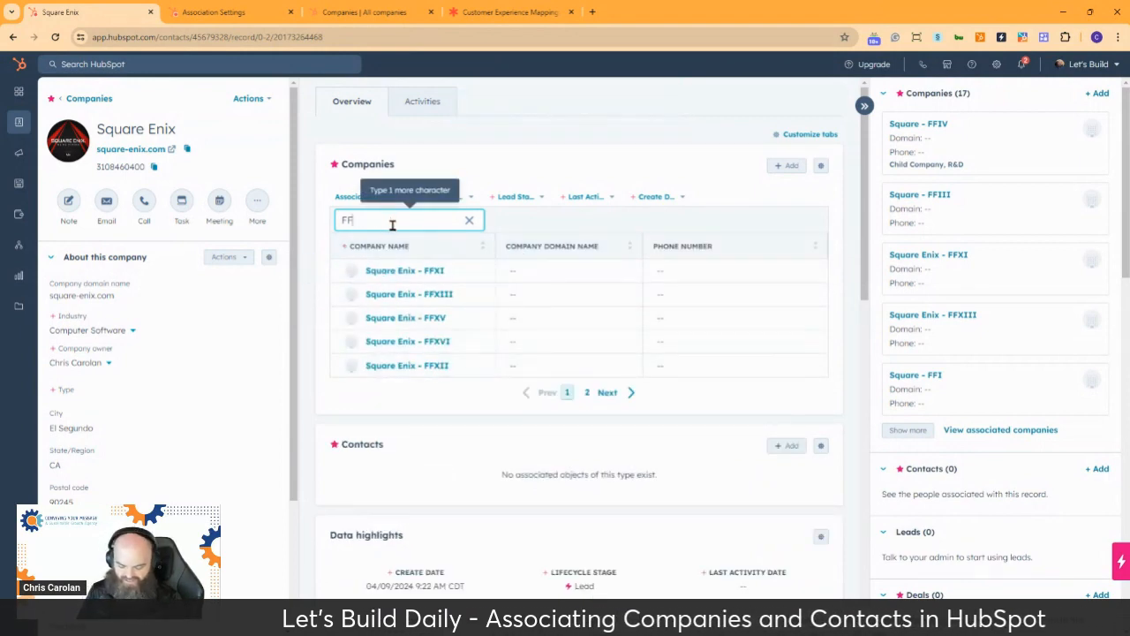
text(IX)
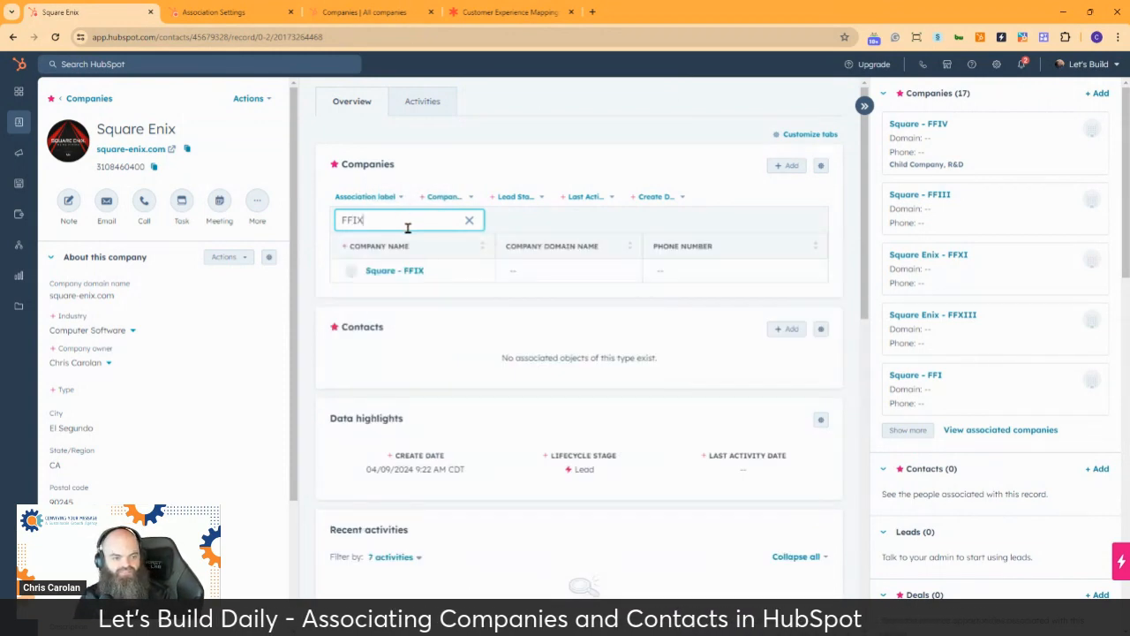
Add the Sales and Child Company labels to Square Enix's association with Square - FFIX and save it
click(465, 272)
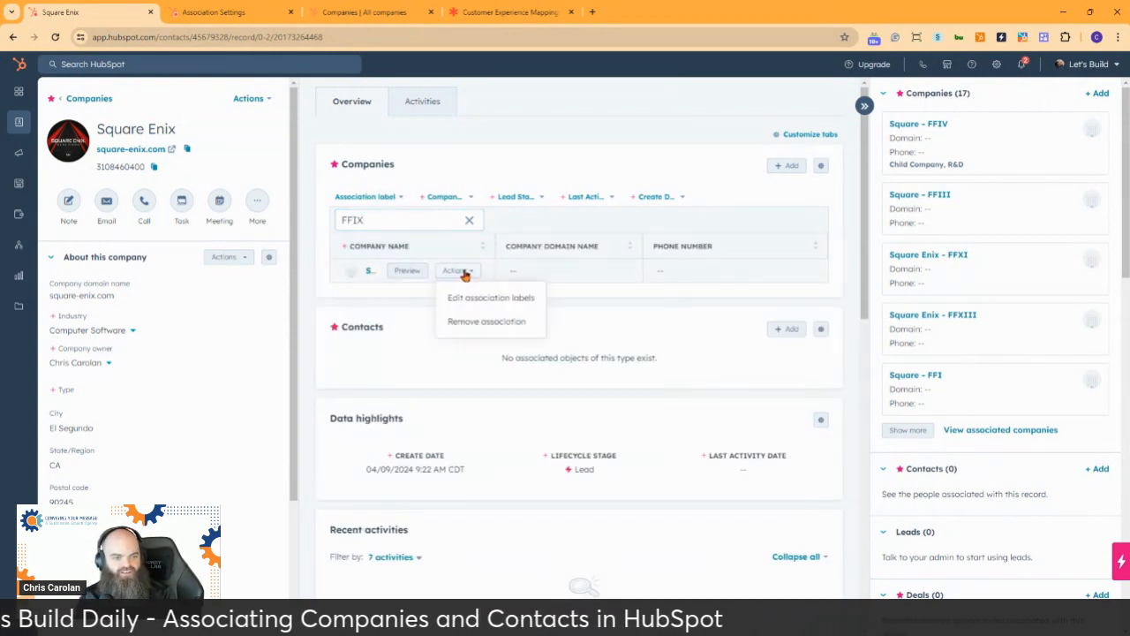
click(510, 298)
click(515, 212)
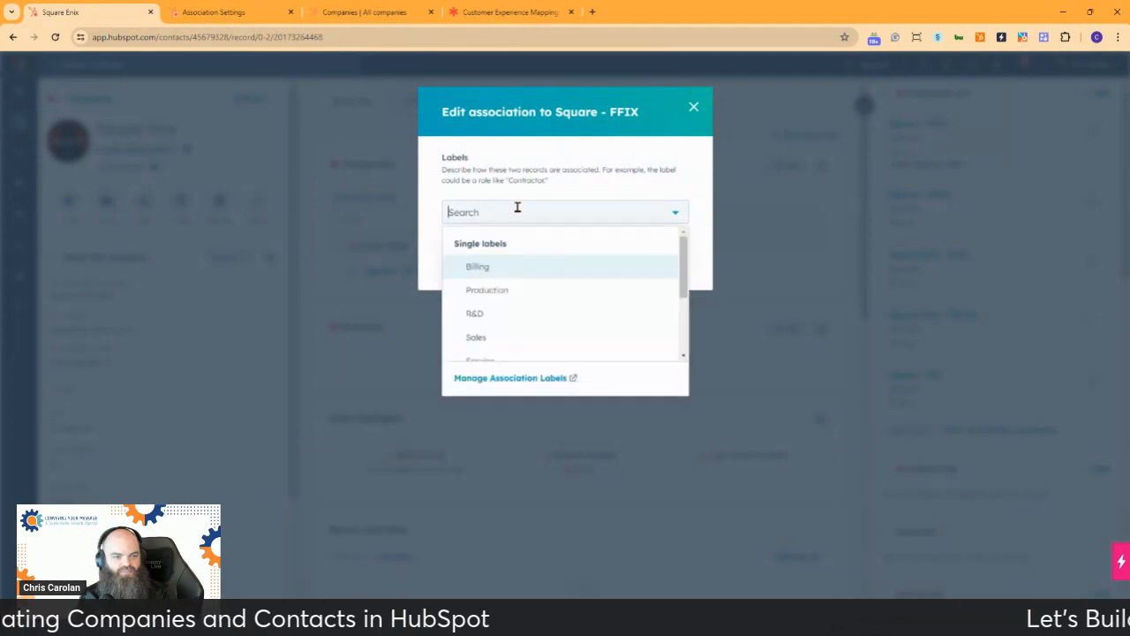
scroll(548, 283, down, 2)
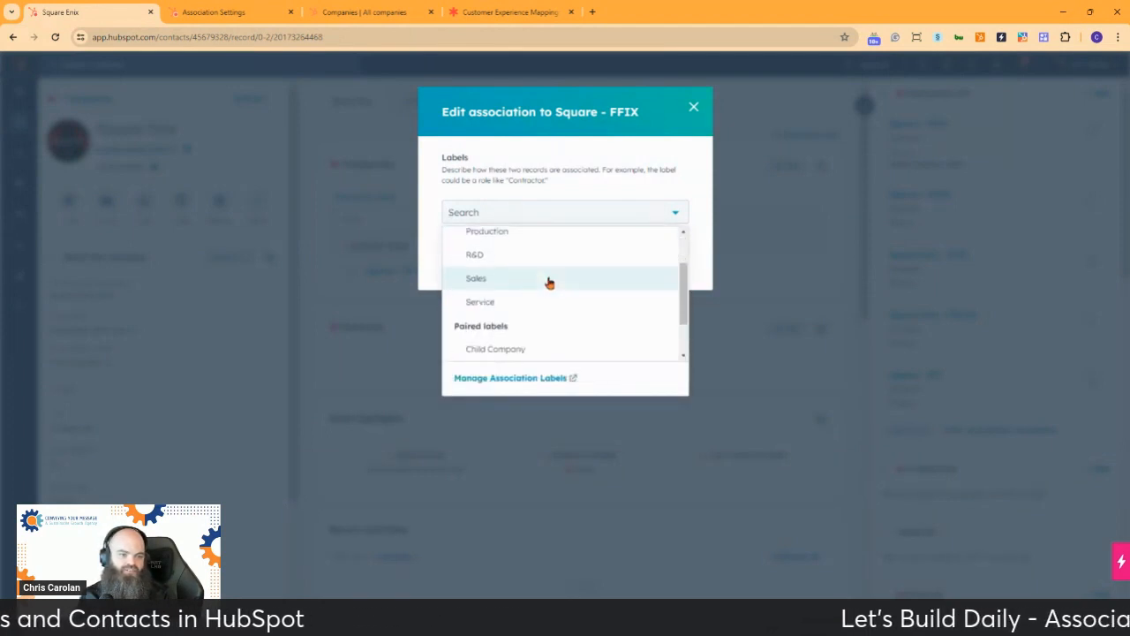
click(547, 283)
click(528, 322)
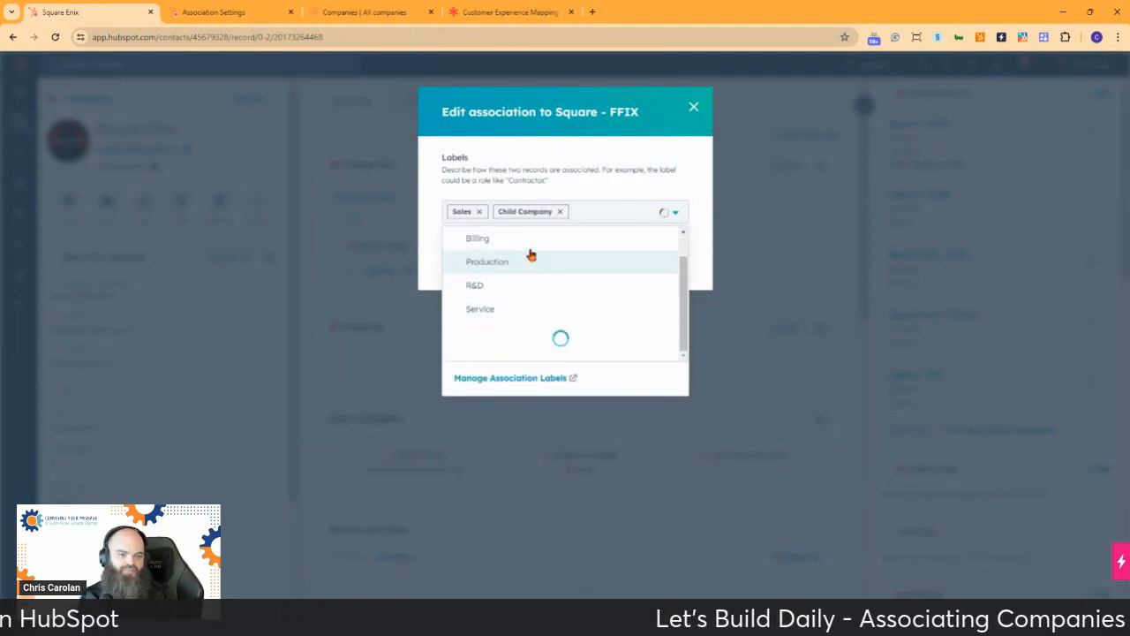
click(428, 237)
click(467, 266)
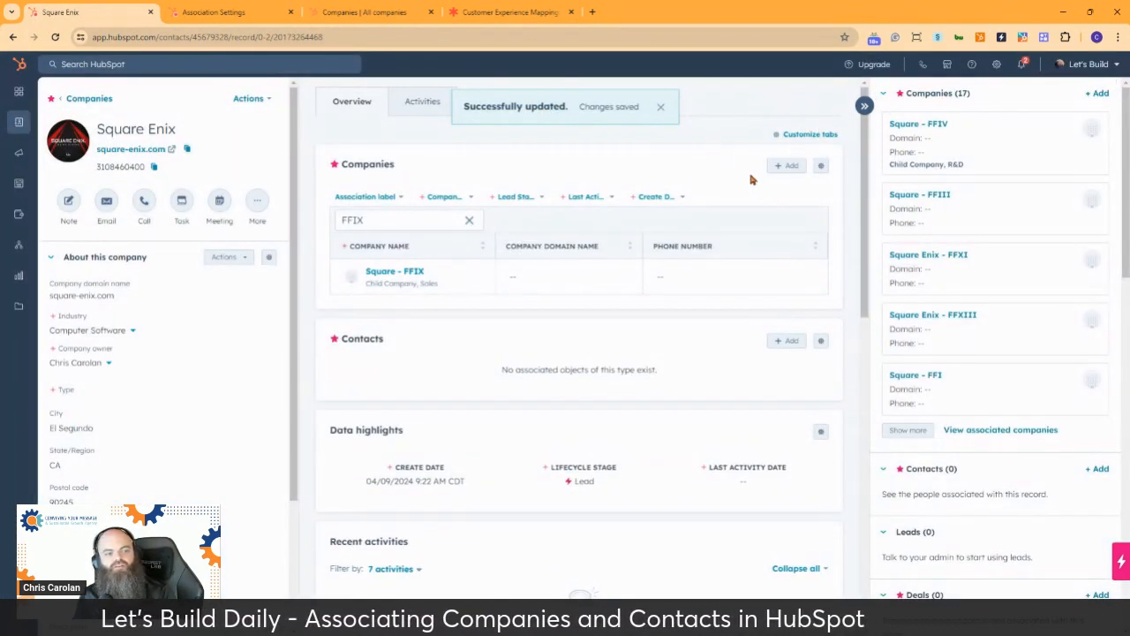
Clear the company search and sort Square Enix's associated companies by company name
click(468, 219)
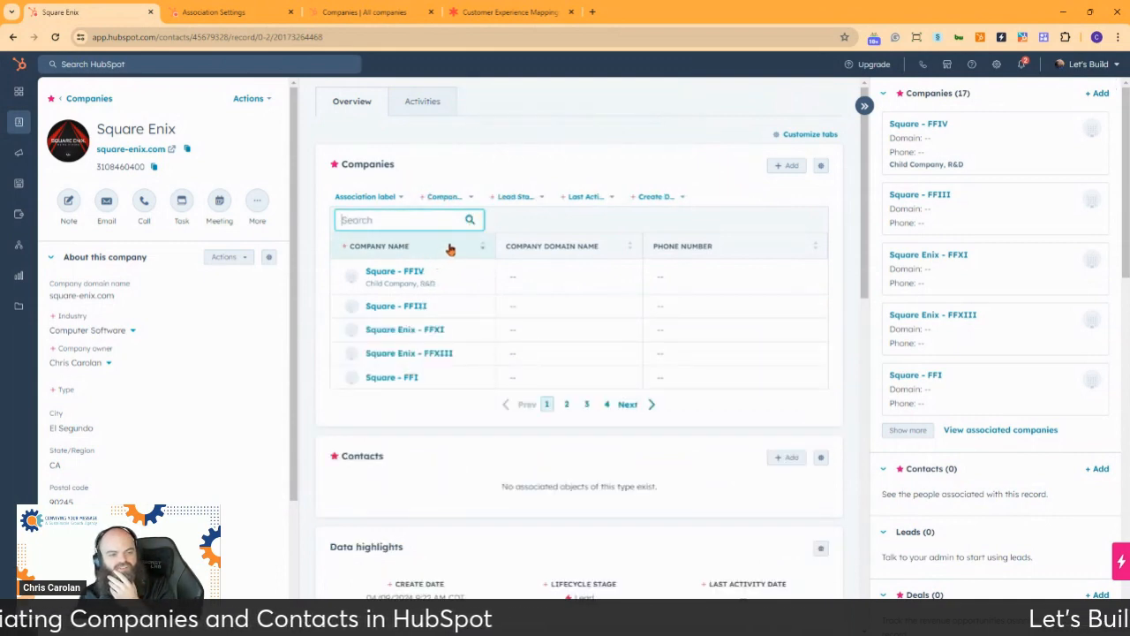
click(455, 246)
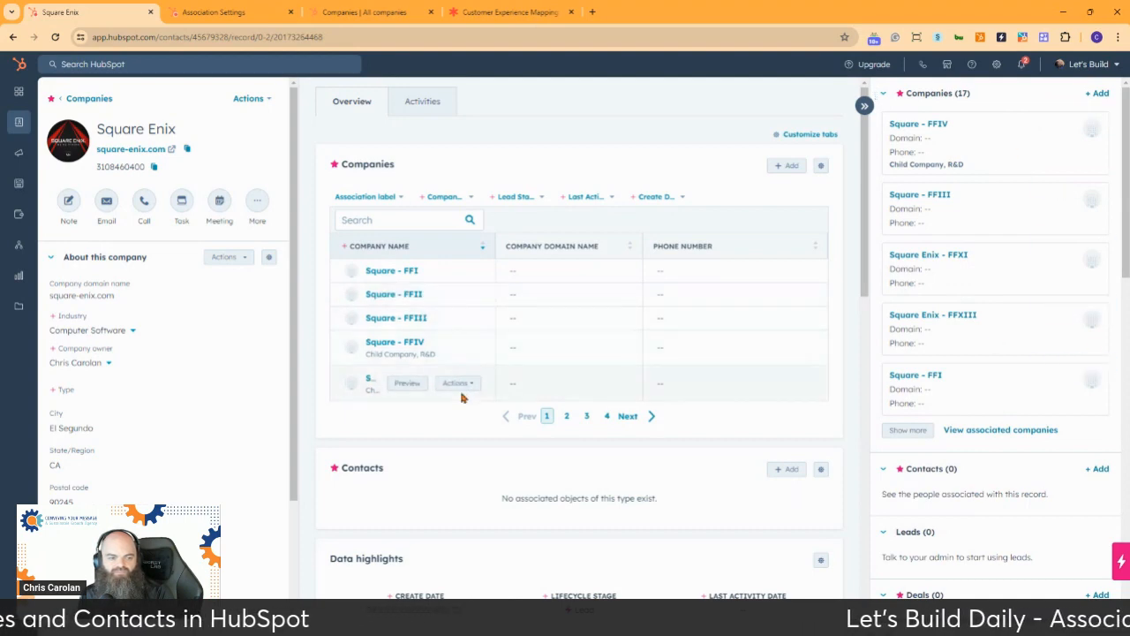
Search the associated companies for FF7 and open the Square Enix - FF7R record to review its parent association
click(423, 227)
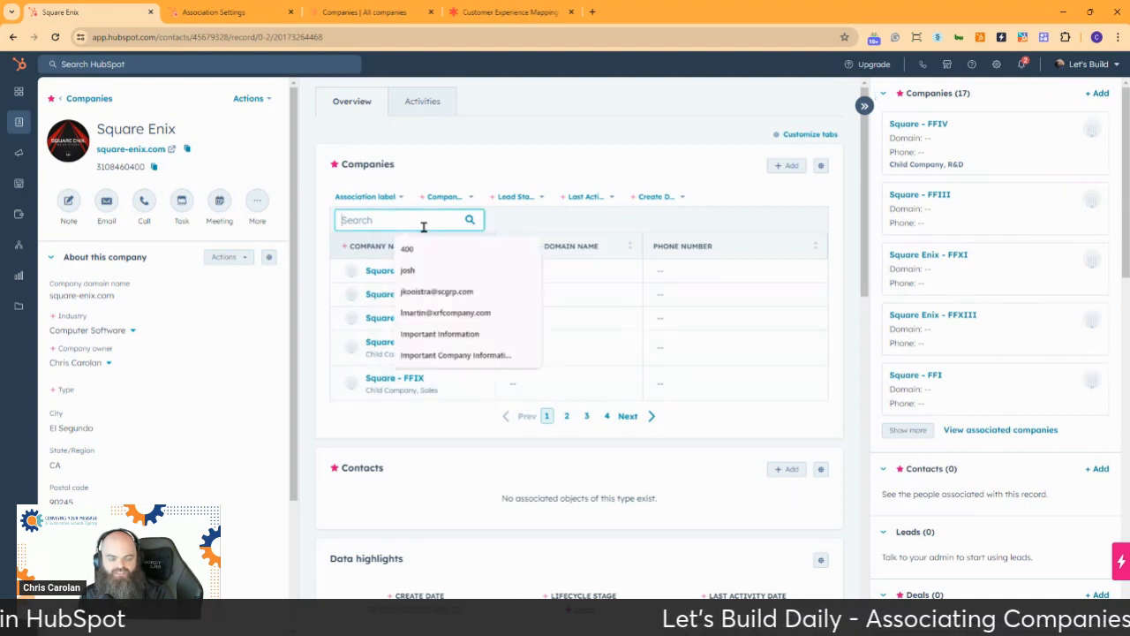
text(FF7)
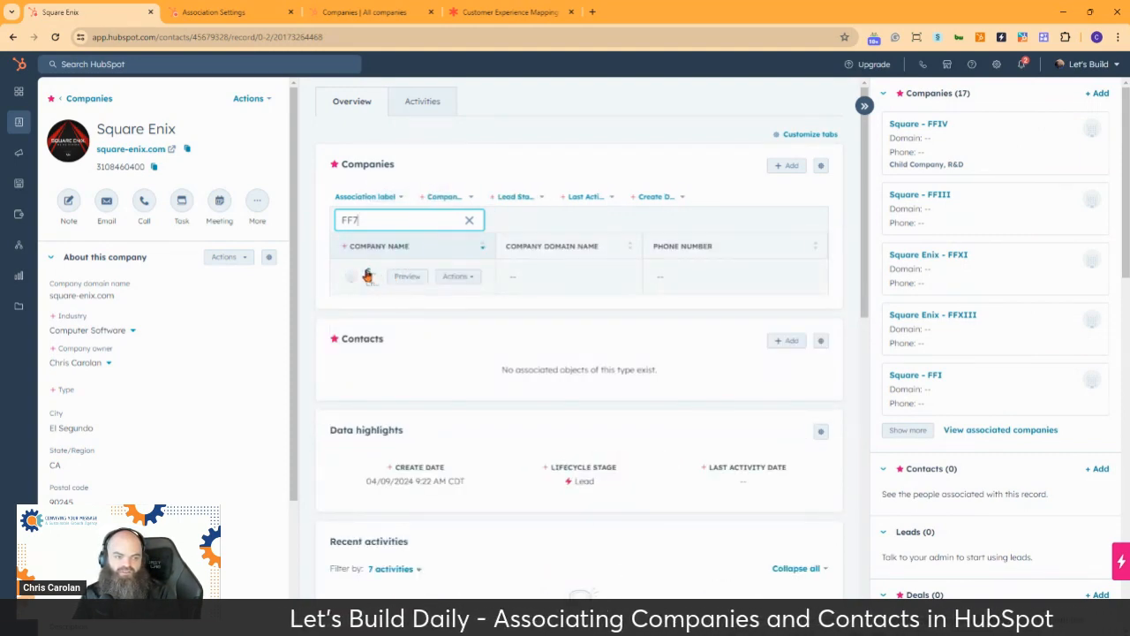
click(369, 276)
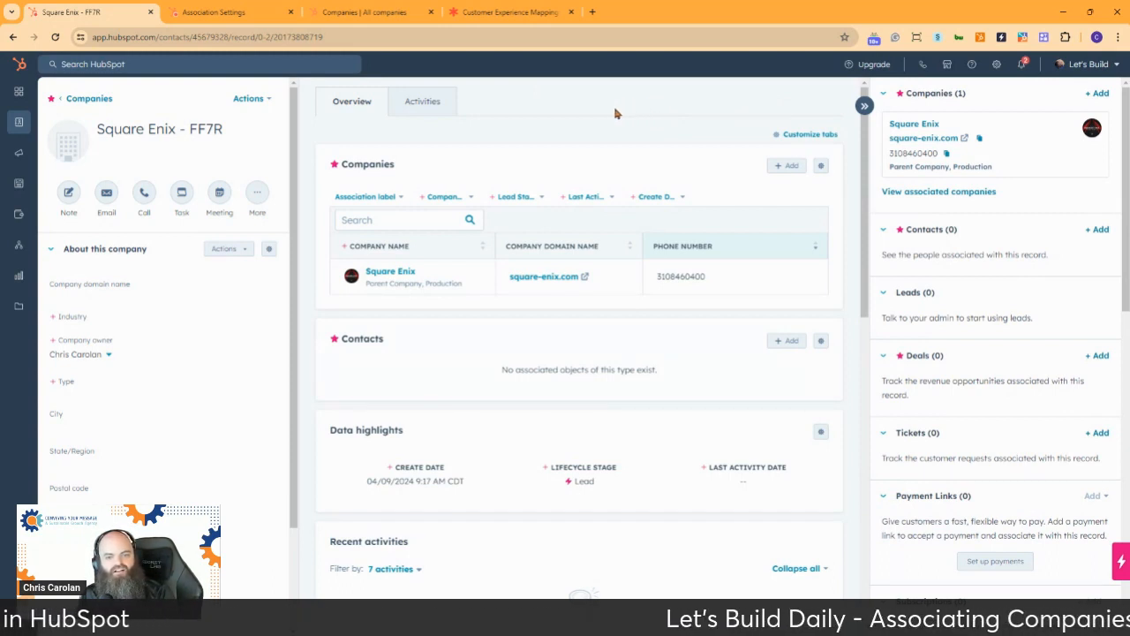
mouse_move(990, 131)
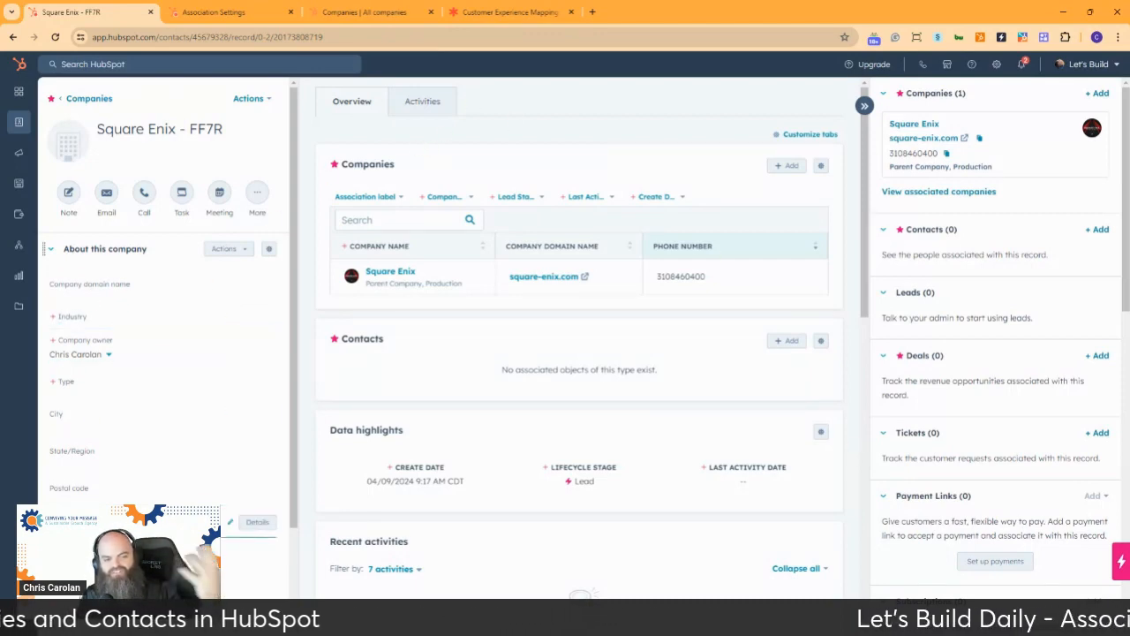
scroll(89, 464, down, 3)
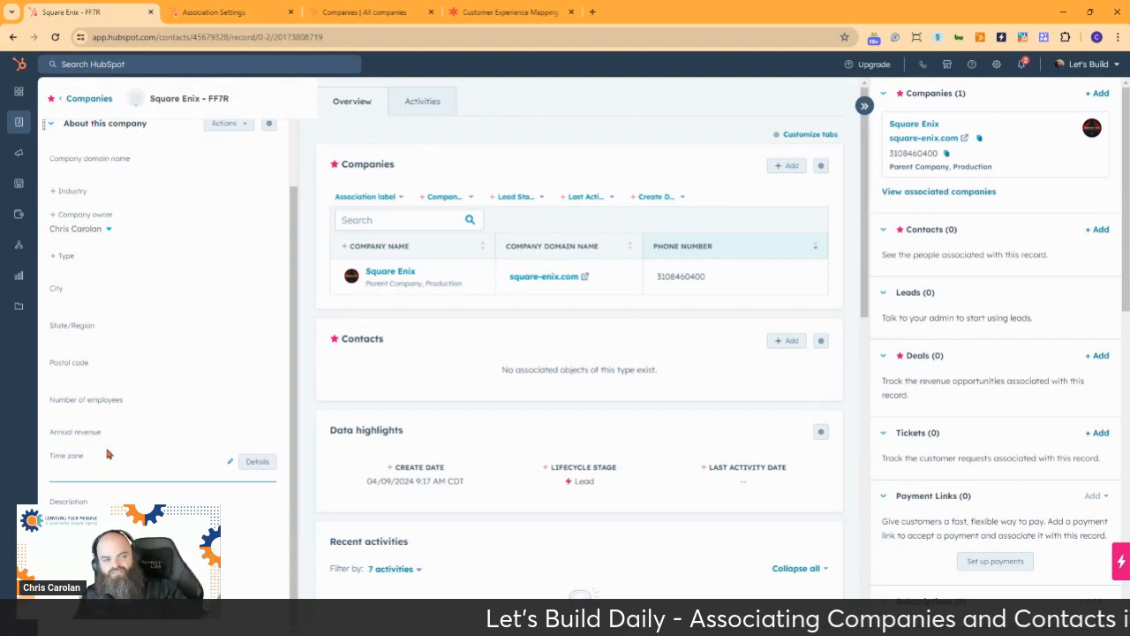
scroll(106, 433, up, 3)
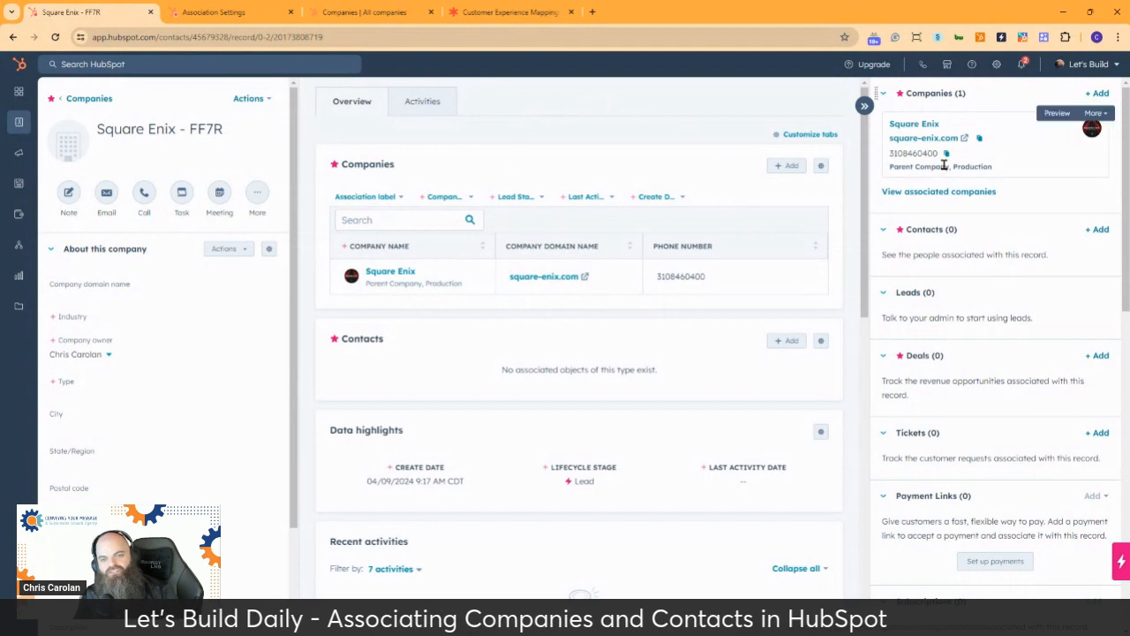
Search for ff7 among existing contacts to add to Square Enix - FF7R, select the first match, and list 100 items per page
click(1098, 231)
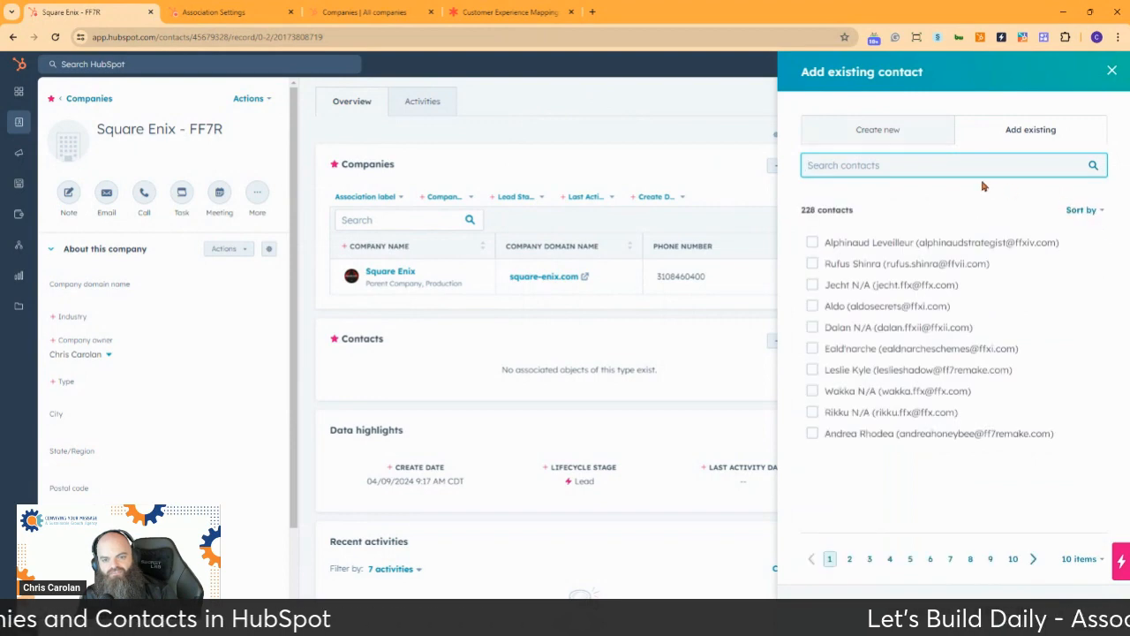
click(875, 165)
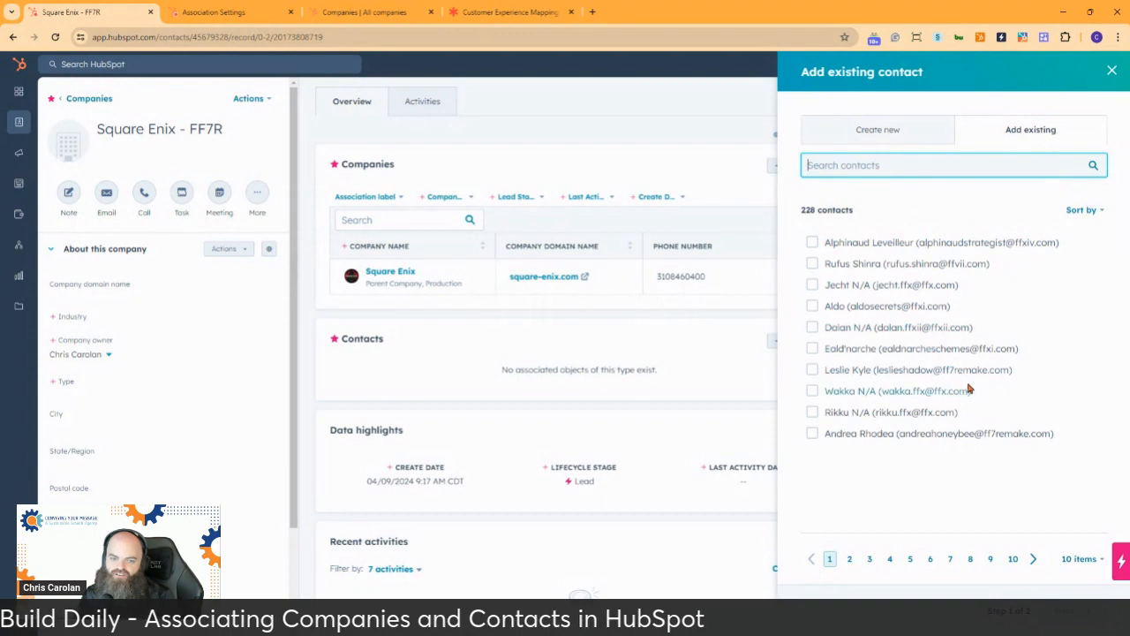
mouse_move(948, 373)
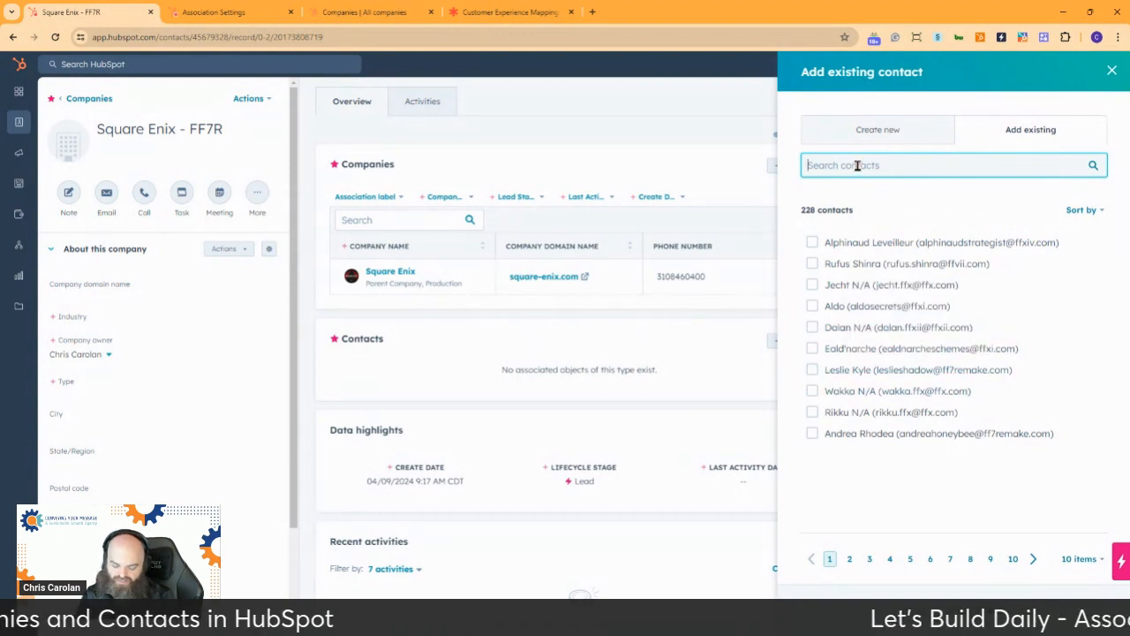
text(ff7)
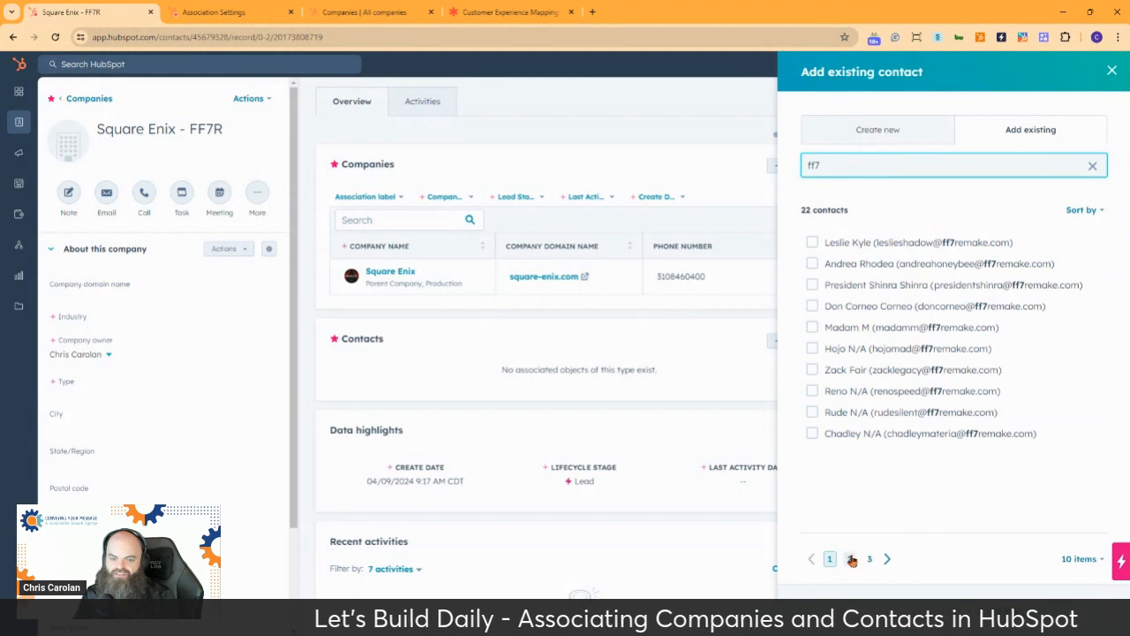
click(814, 245)
click(1081, 559)
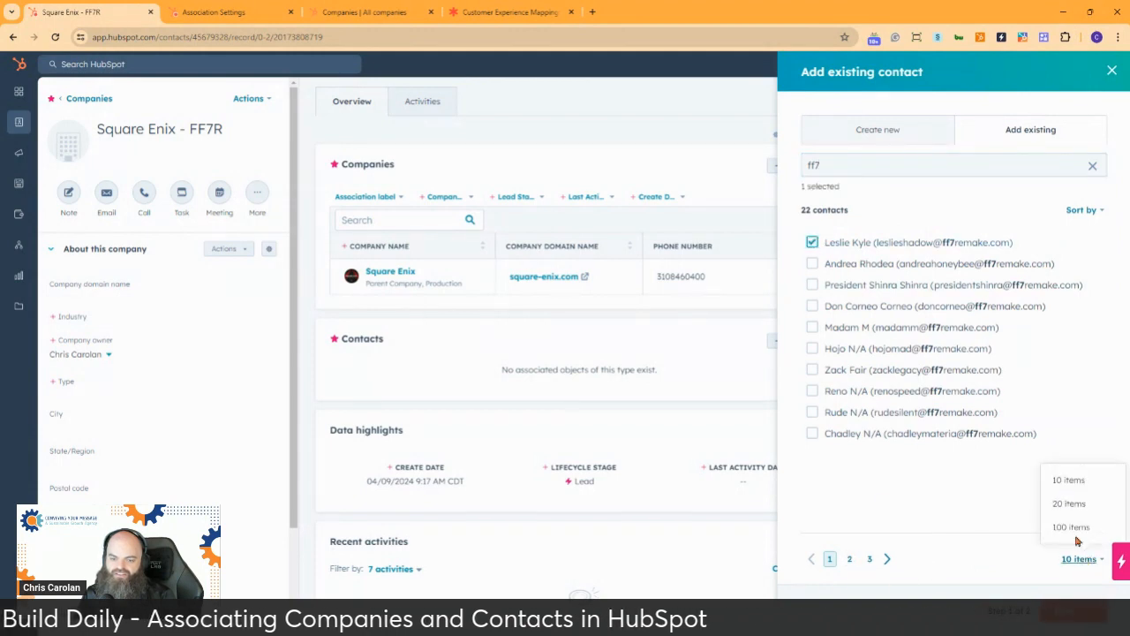
click(1080, 528)
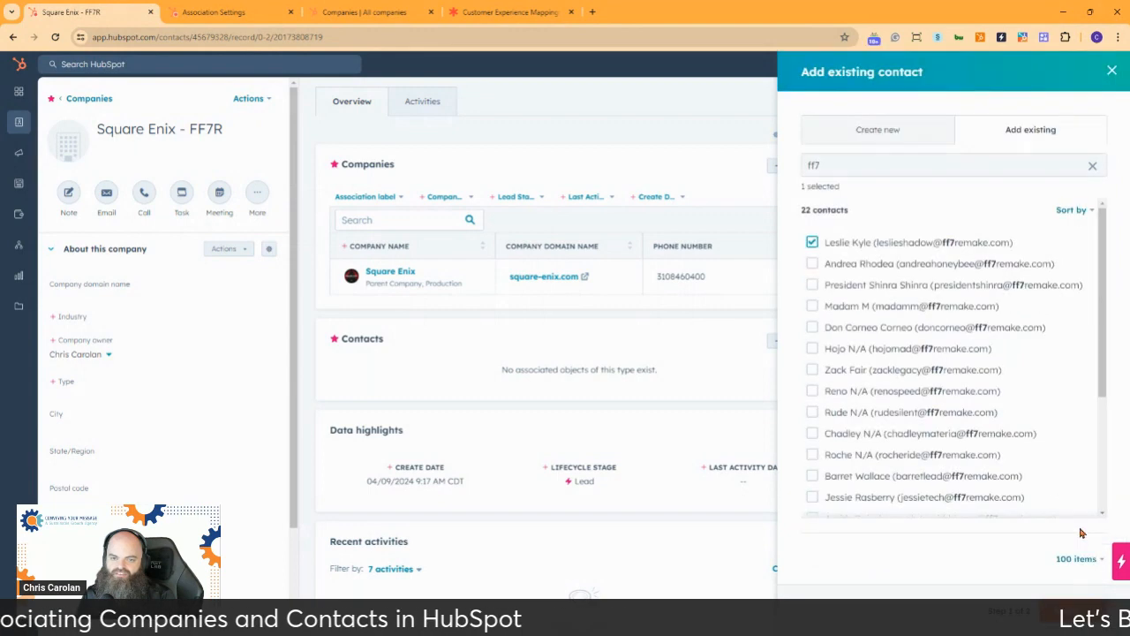
Select all the remaining contacts matching ff7 and continue to their association labels
click(812, 264)
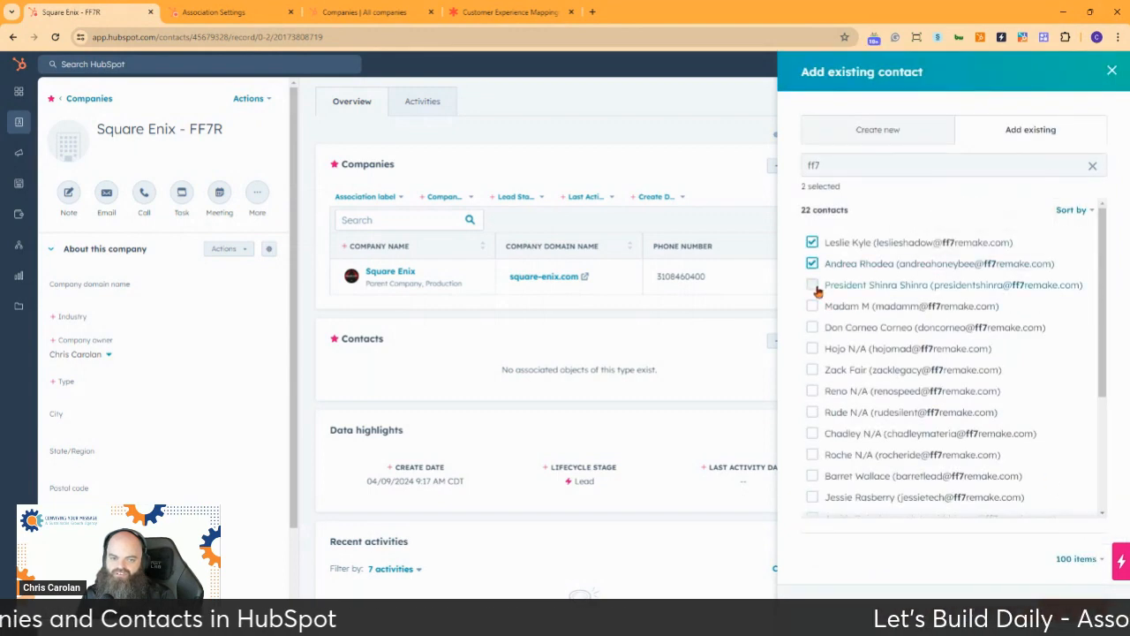
click(812, 285)
click(812, 306)
click(812, 328)
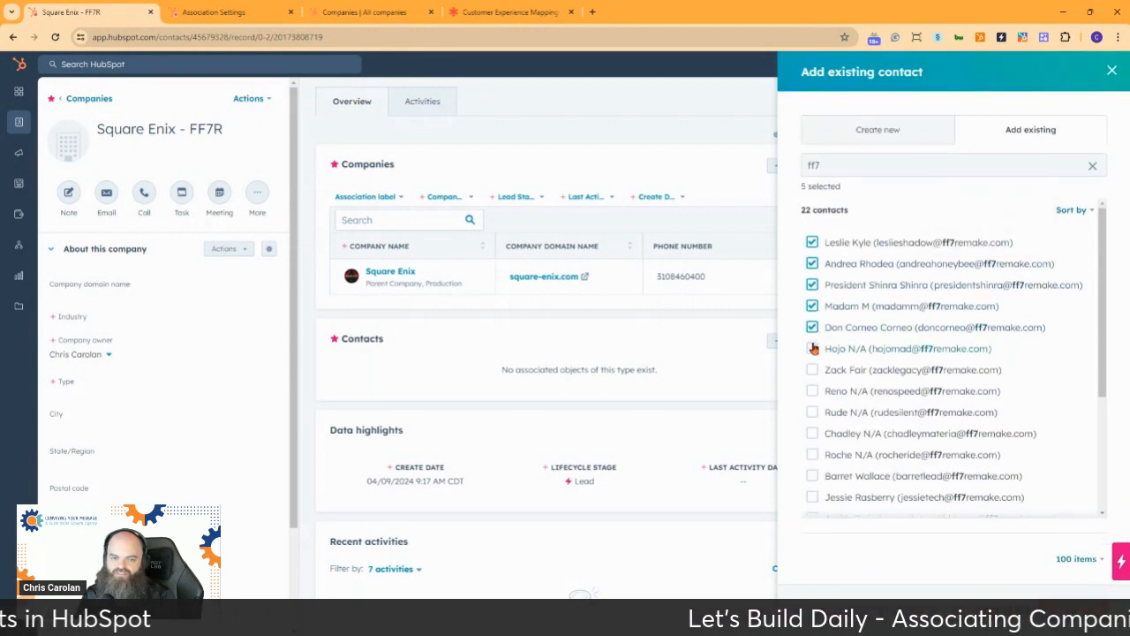
click(812, 349)
click(812, 370)
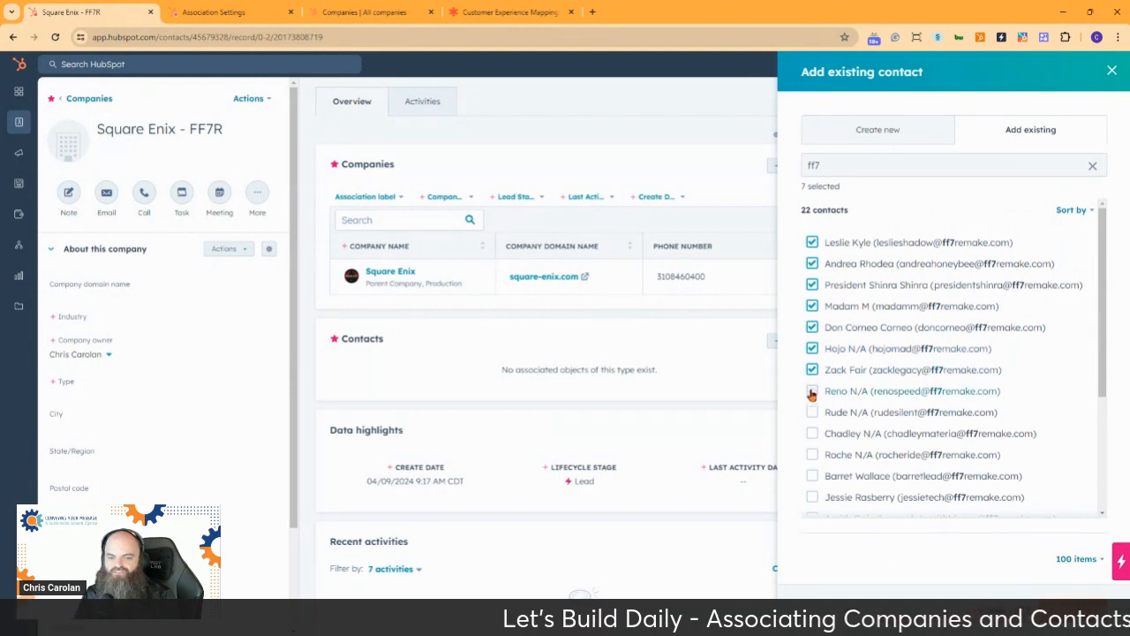
click(813, 391)
click(812, 413)
click(813, 433)
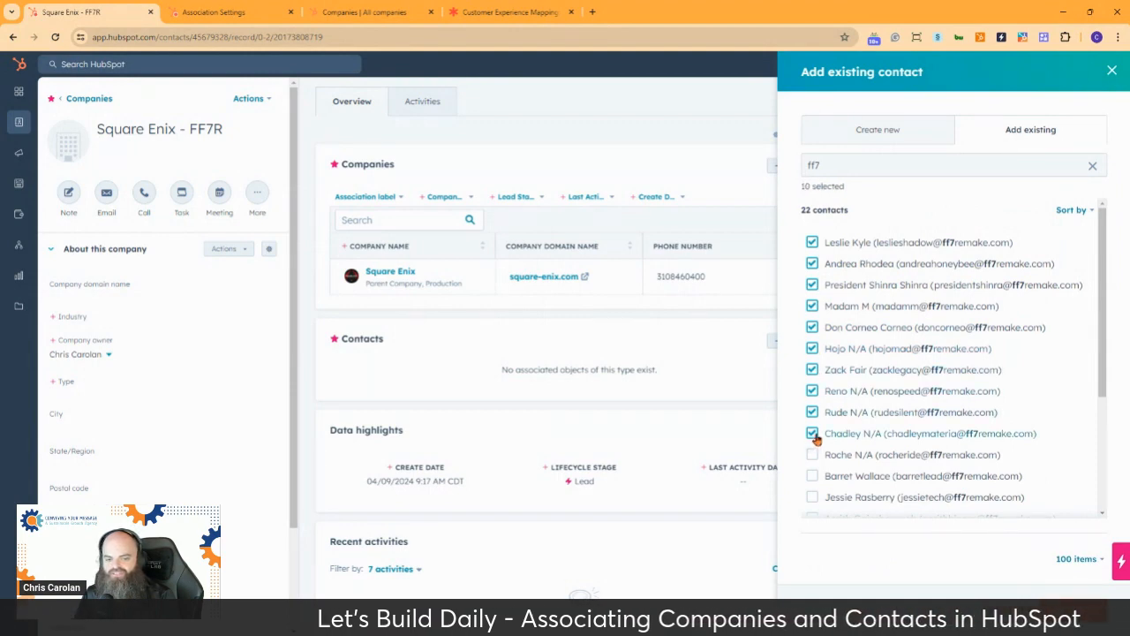
scroll(814, 437, down, 2)
click(812, 278)
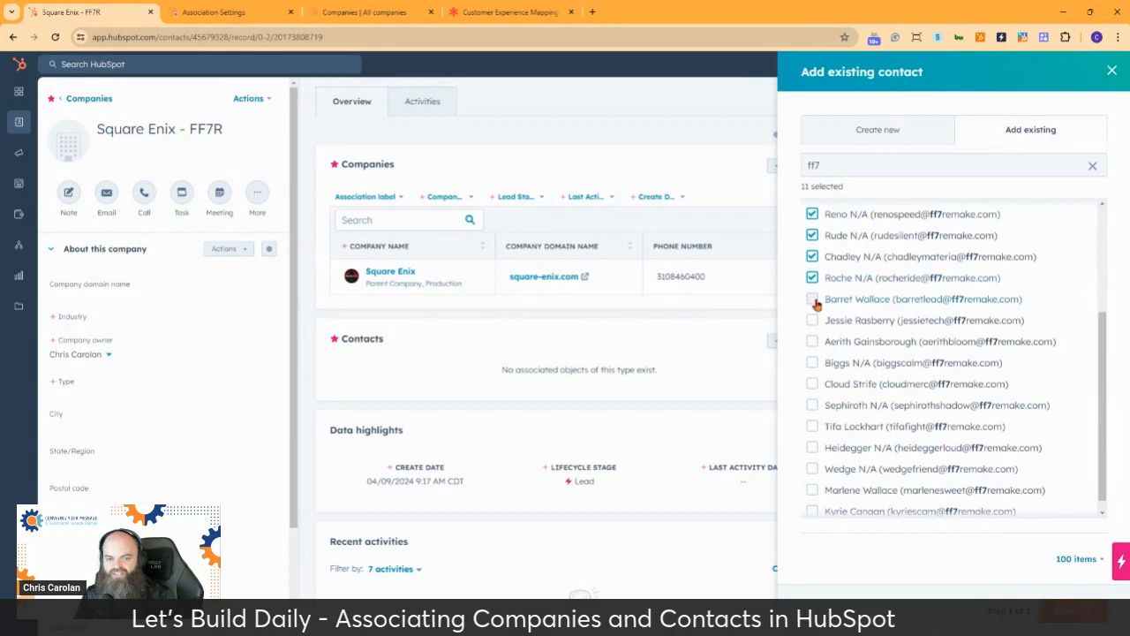
click(812, 299)
click(813, 321)
click(812, 341)
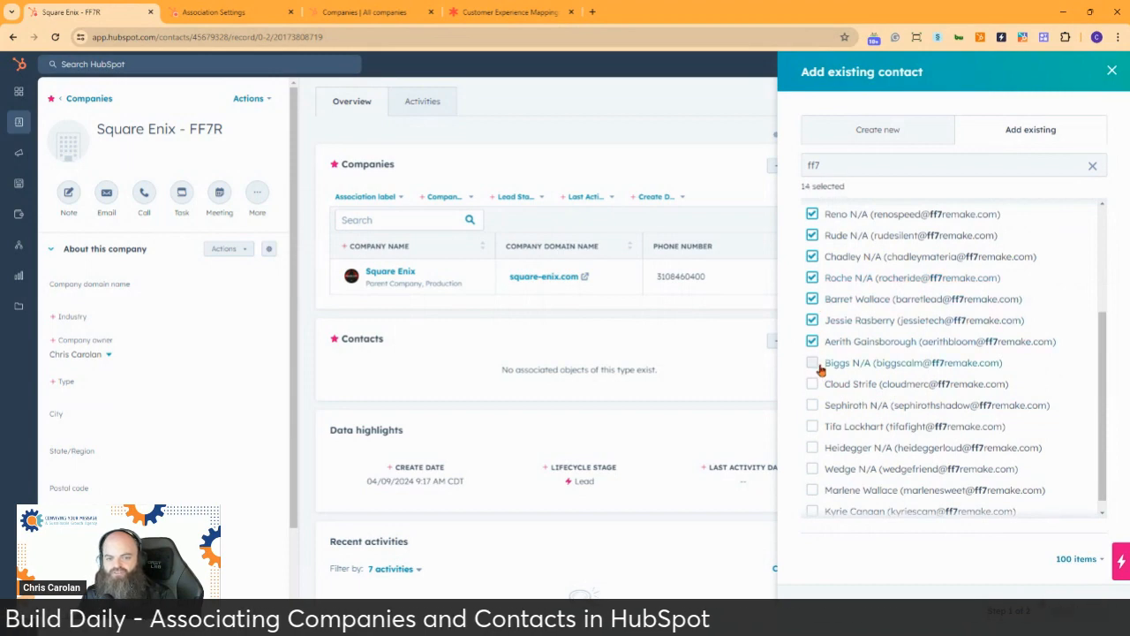
click(813, 363)
click(813, 384)
click(812, 405)
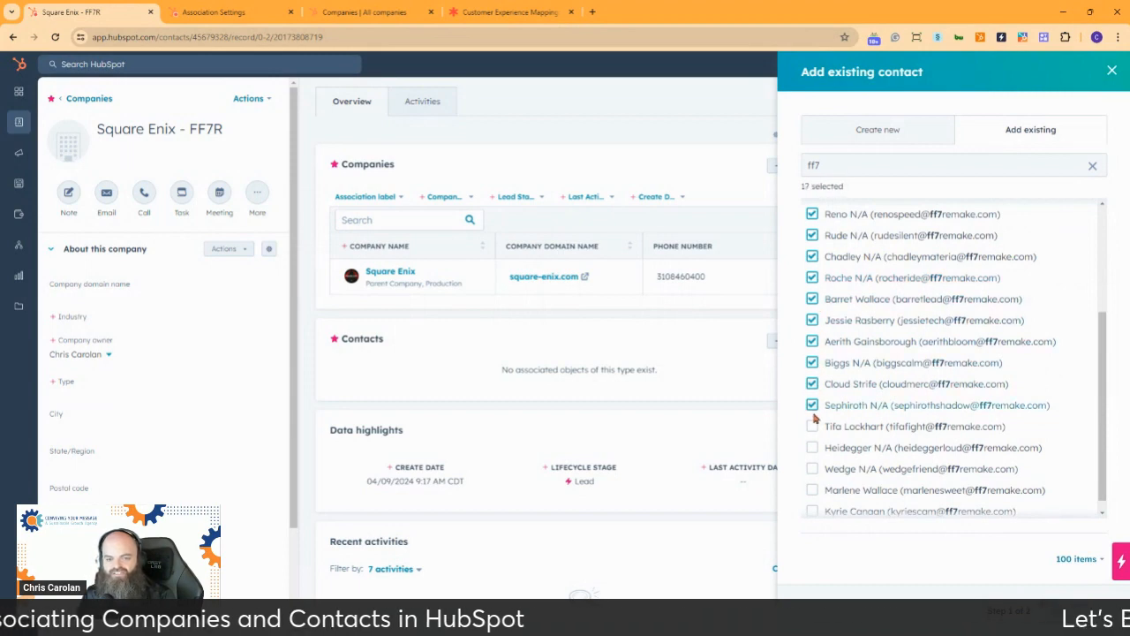
click(812, 427)
scroll(839, 415, down, 1)
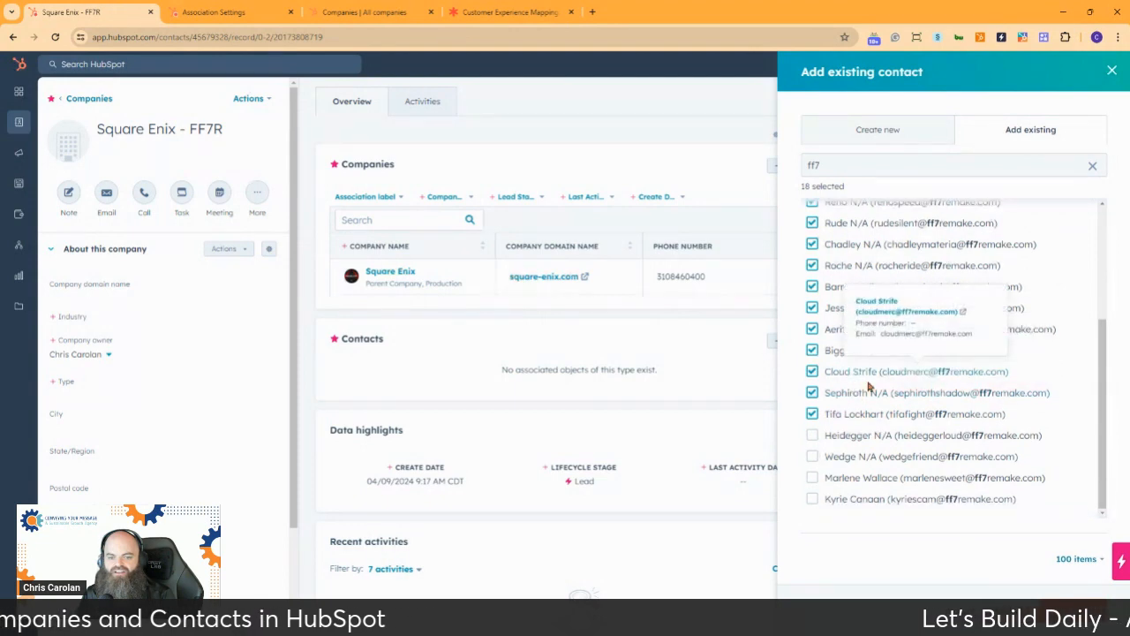
click(813, 435)
click(812, 457)
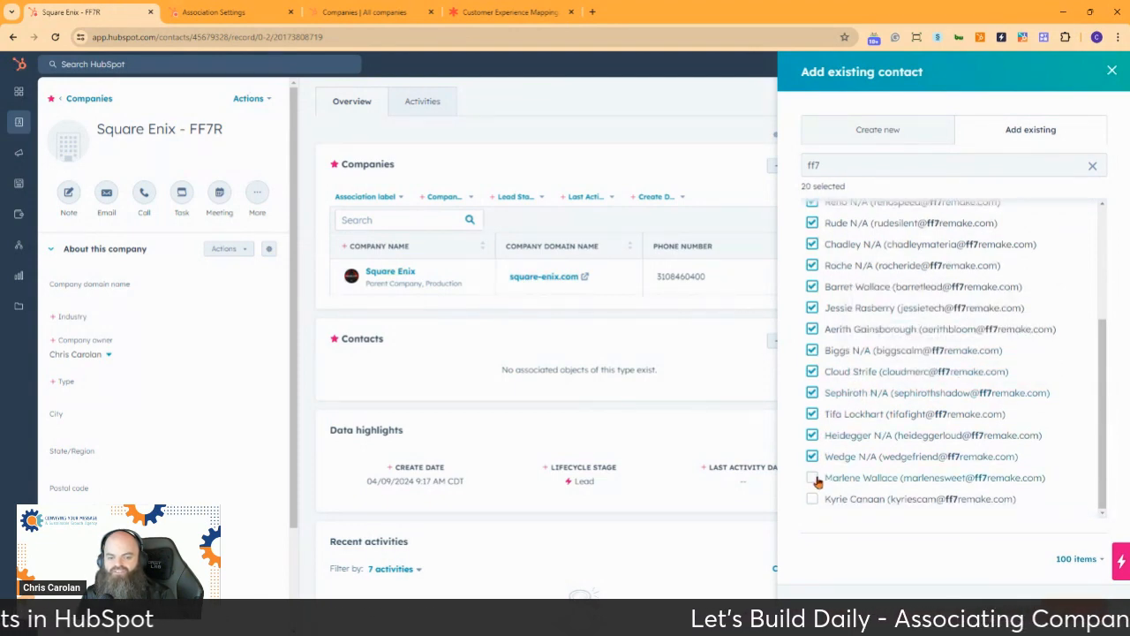
click(812, 478)
click(813, 499)
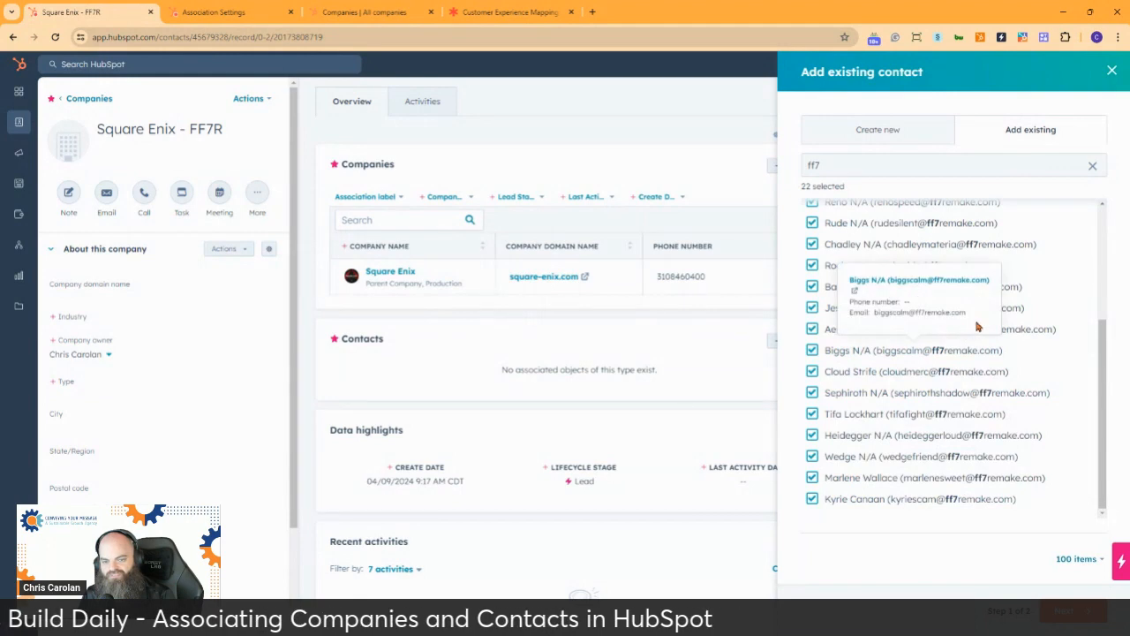
scroll(941, 253, up, 3)
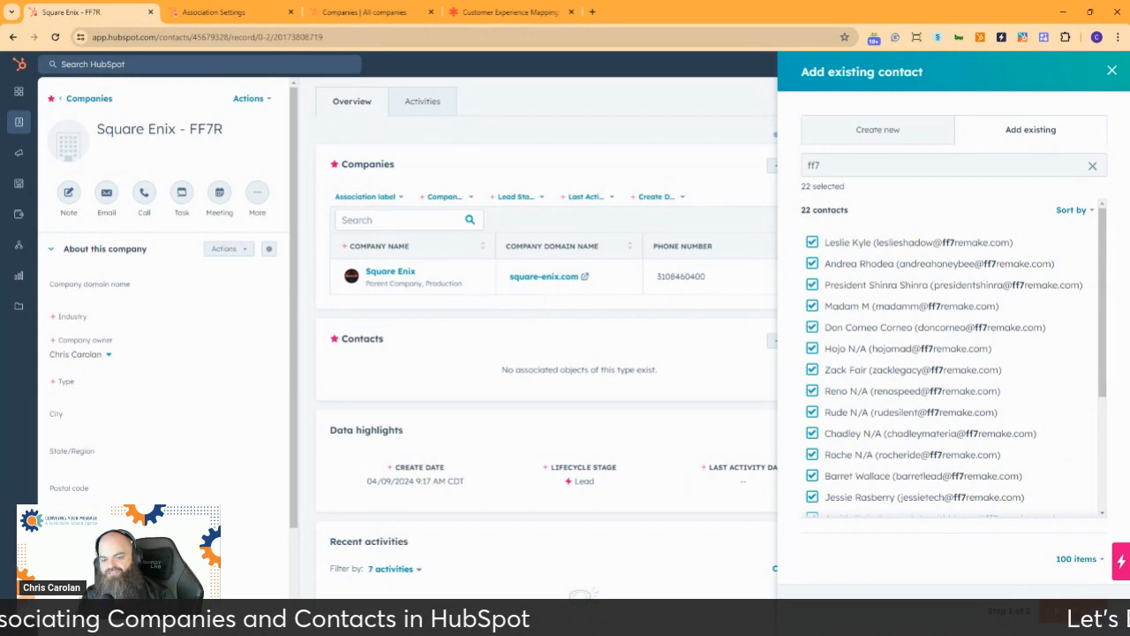
click(1064, 610)
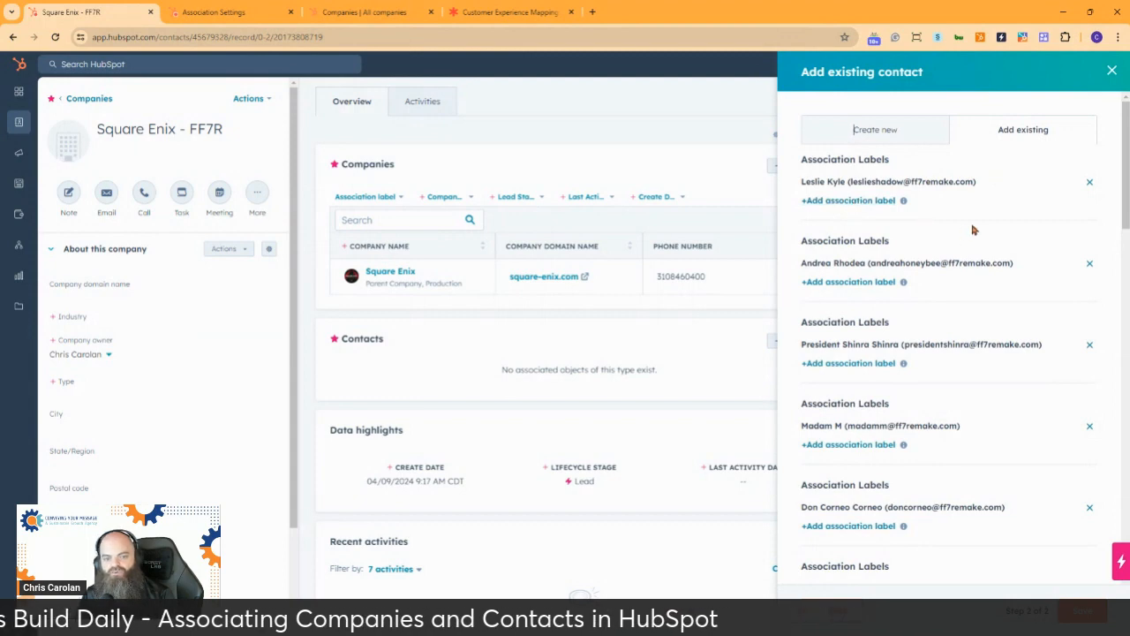
Look through the selected ff7 contacts' association labels, check the label choices for one contact, and open association label management
scroll(971, 223, down, 3)
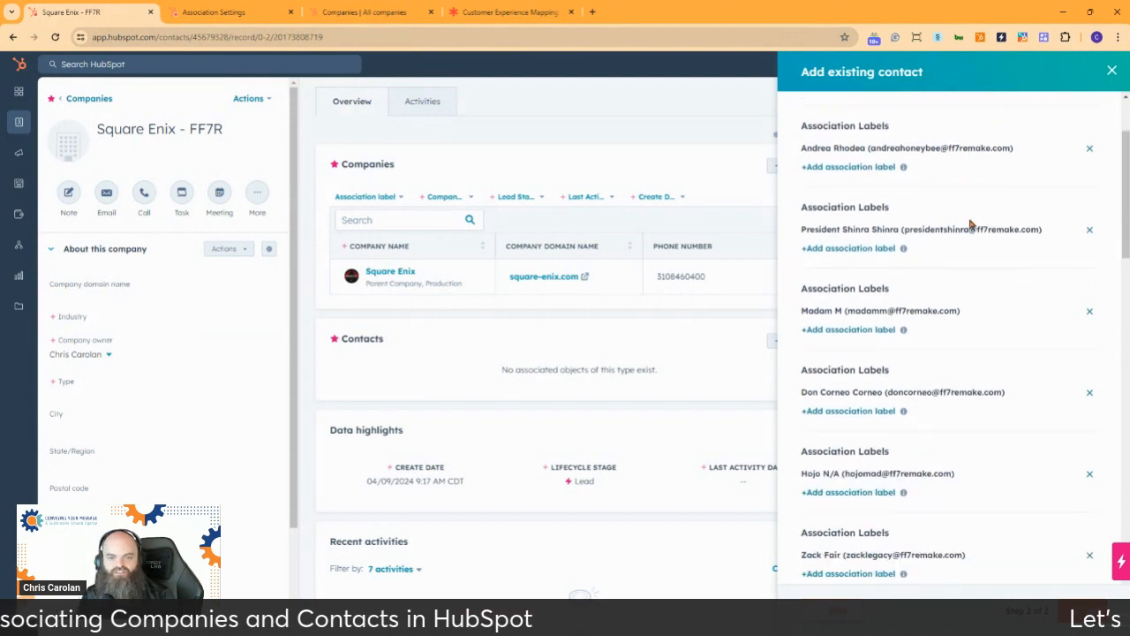
scroll(969, 216, down, 3)
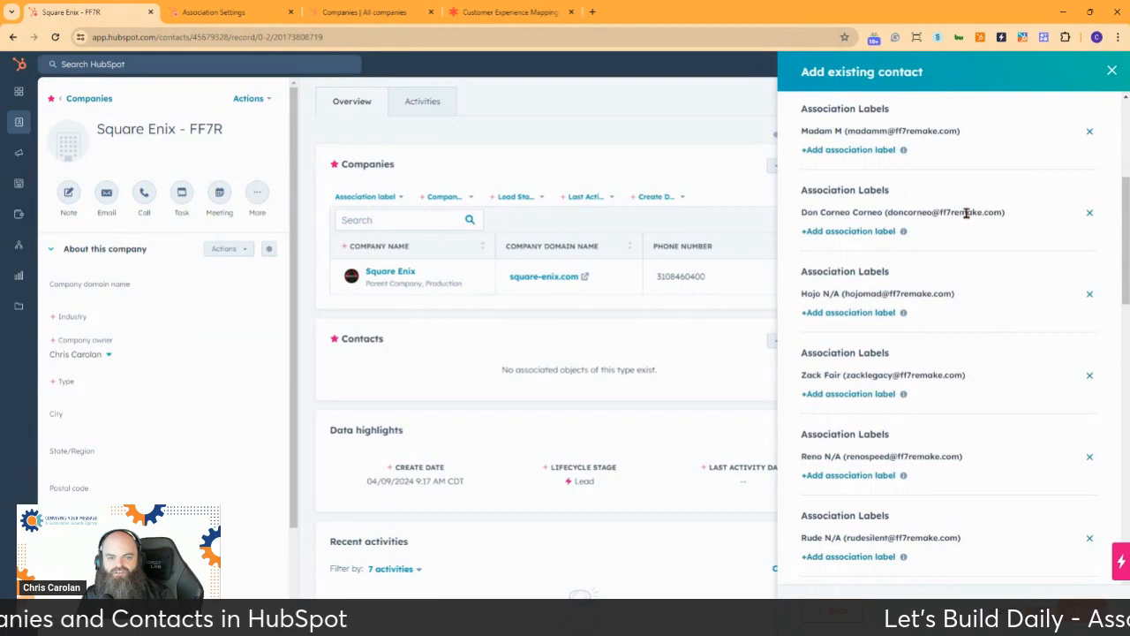
scroll(966, 212, down, 3)
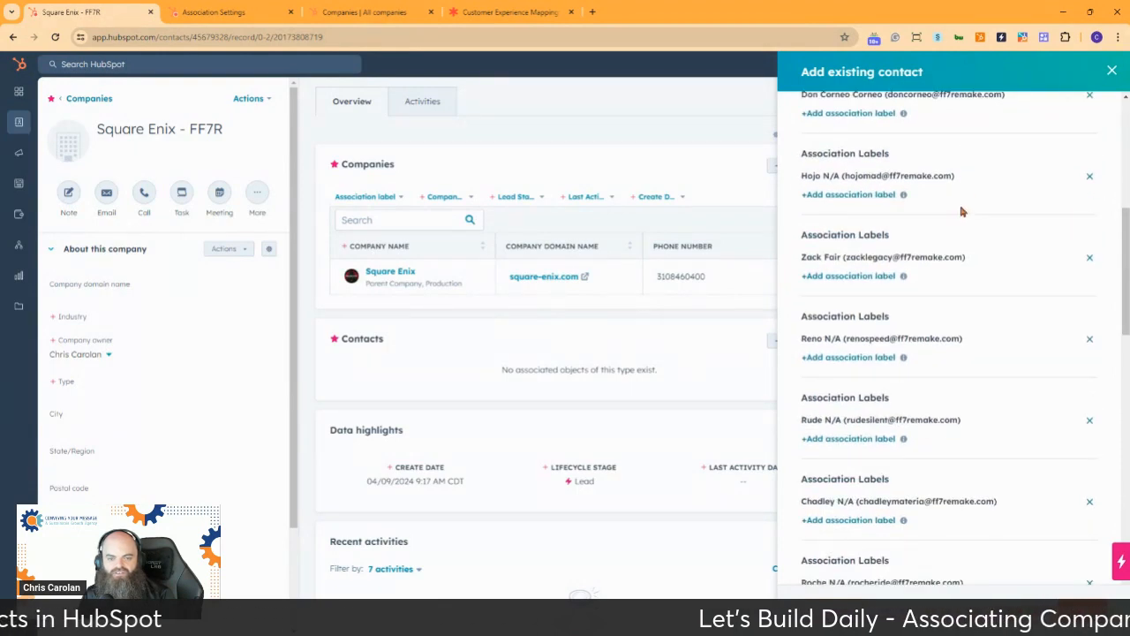
scroll(962, 211, down, 5)
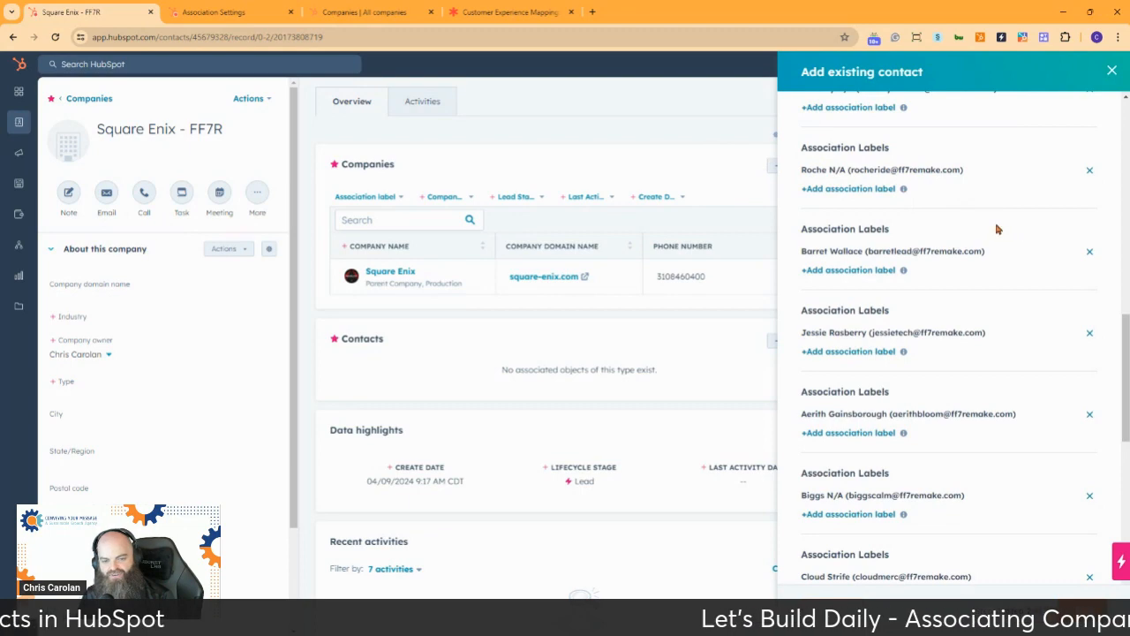
scroll(996, 230, down, 3)
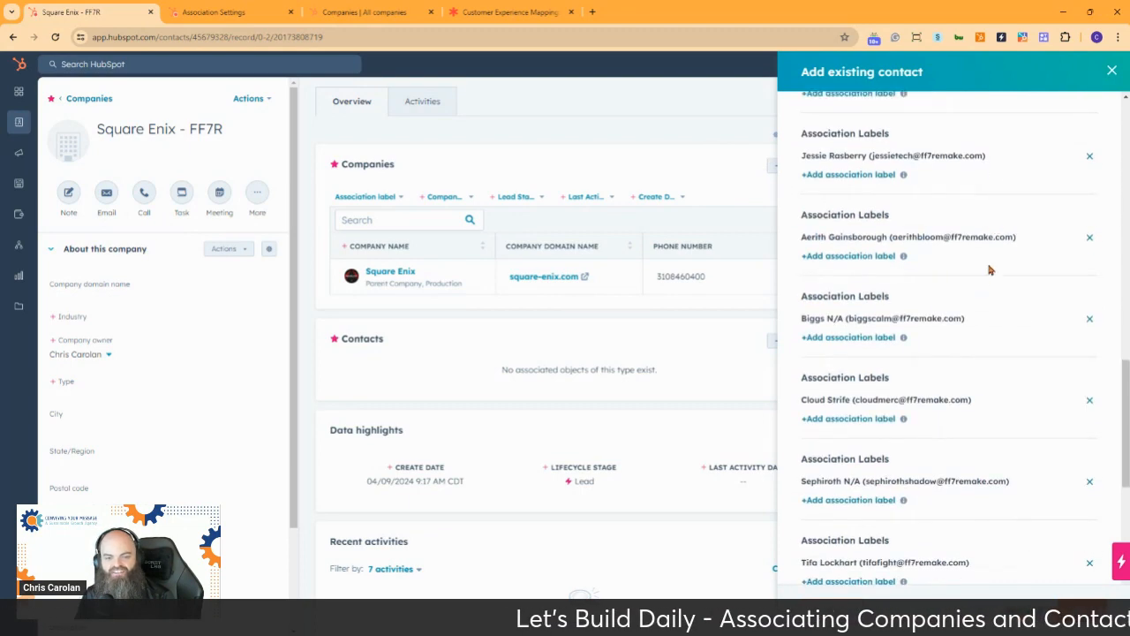
click(834, 420)
click(929, 439)
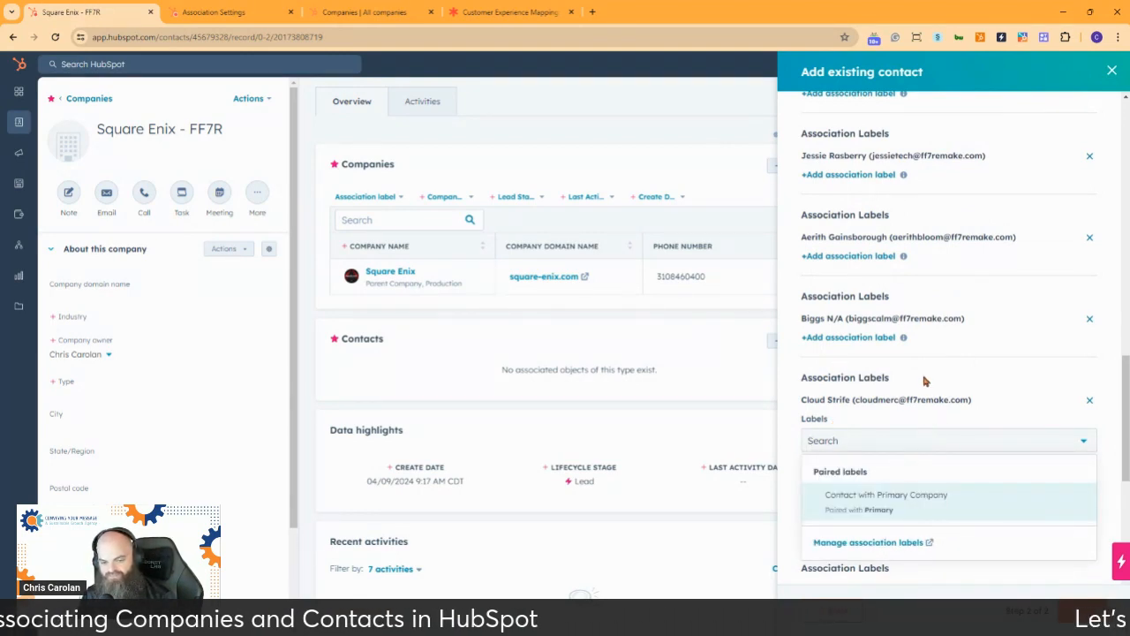
click(871, 542)
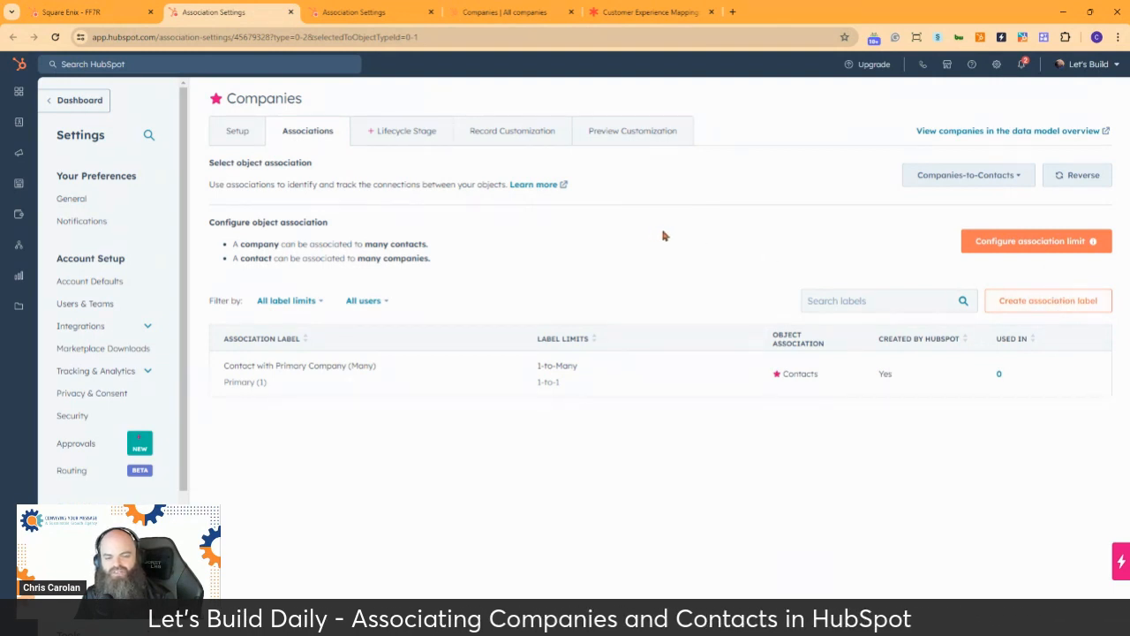
Create a single Companies-to-Contacts association label Billing_Contact, allowing many contacts and many companies
click(1045, 303)
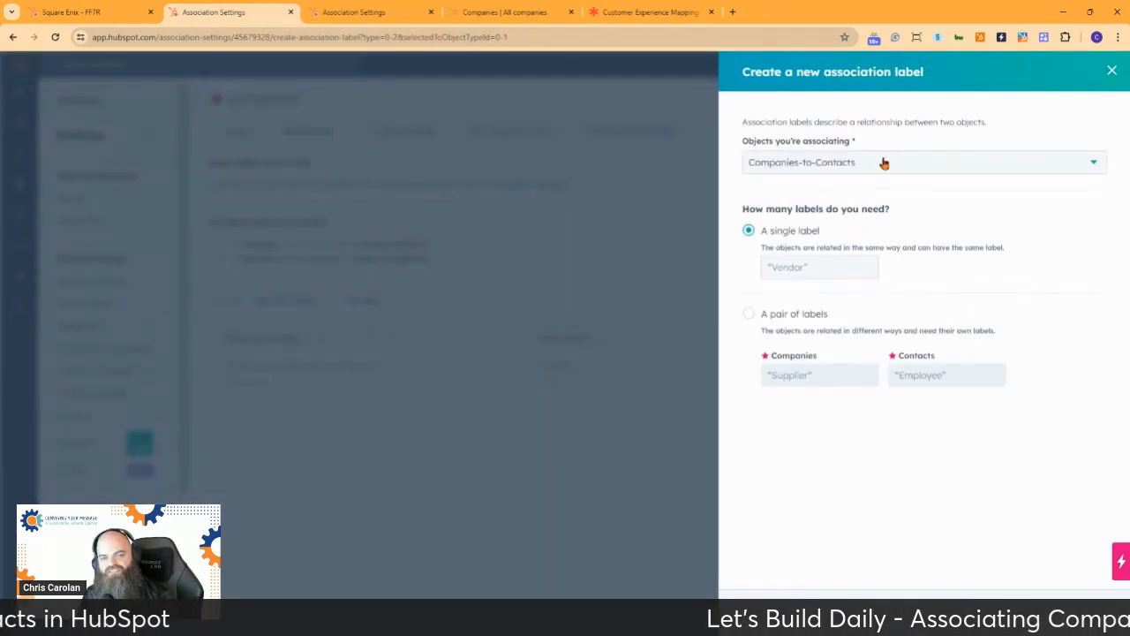
click(822, 268)
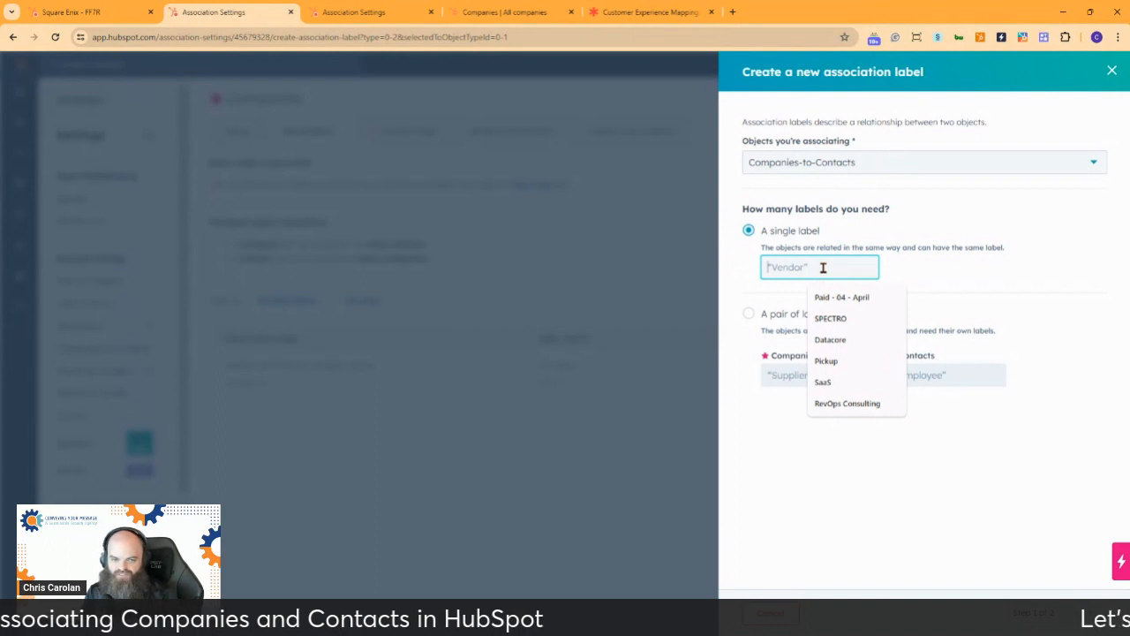
text(Billing)
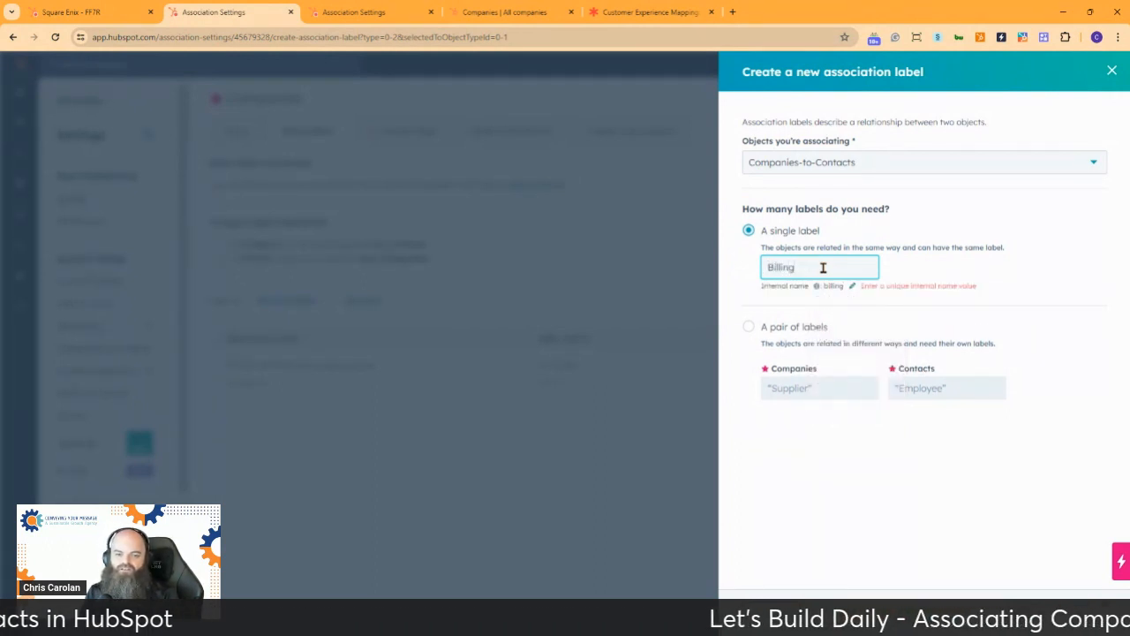
text(_Contact)
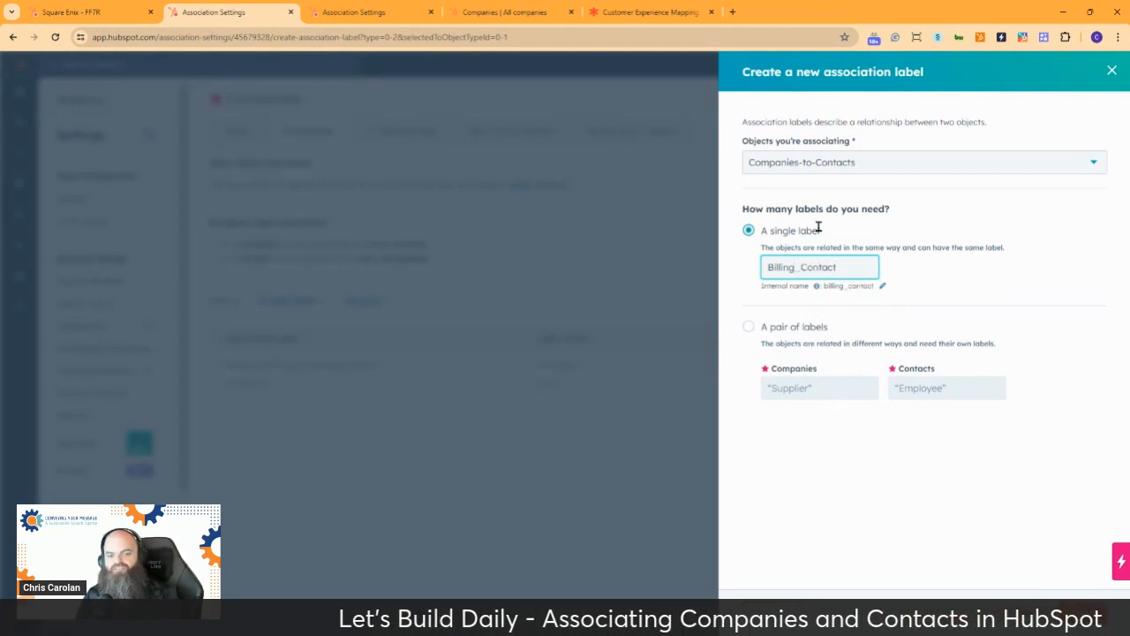
click(1090, 615)
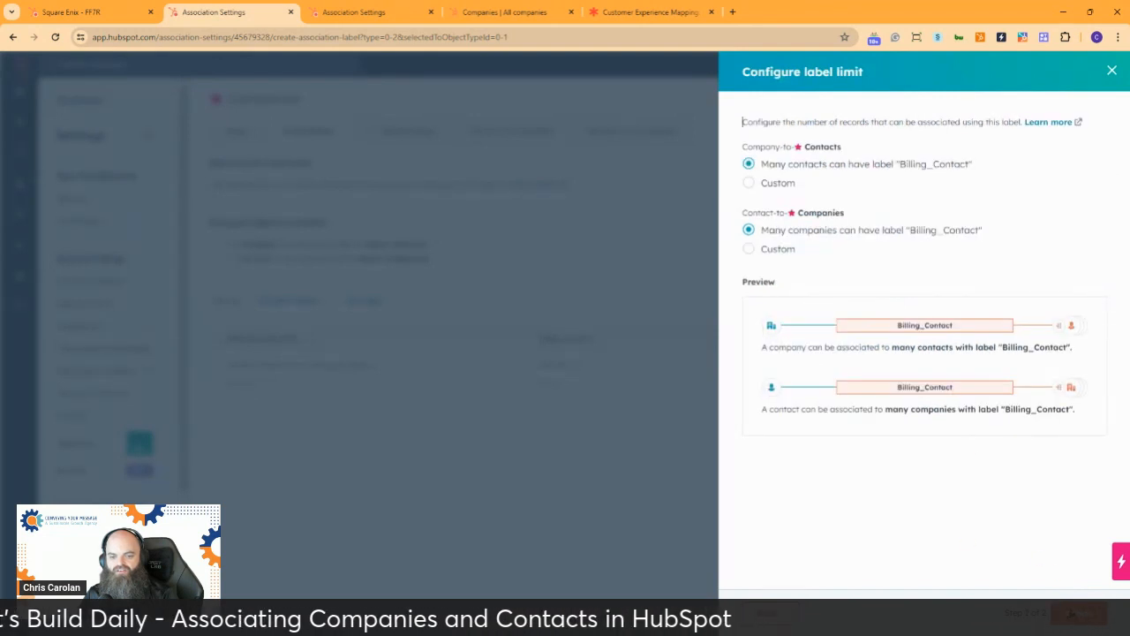
click(1079, 614)
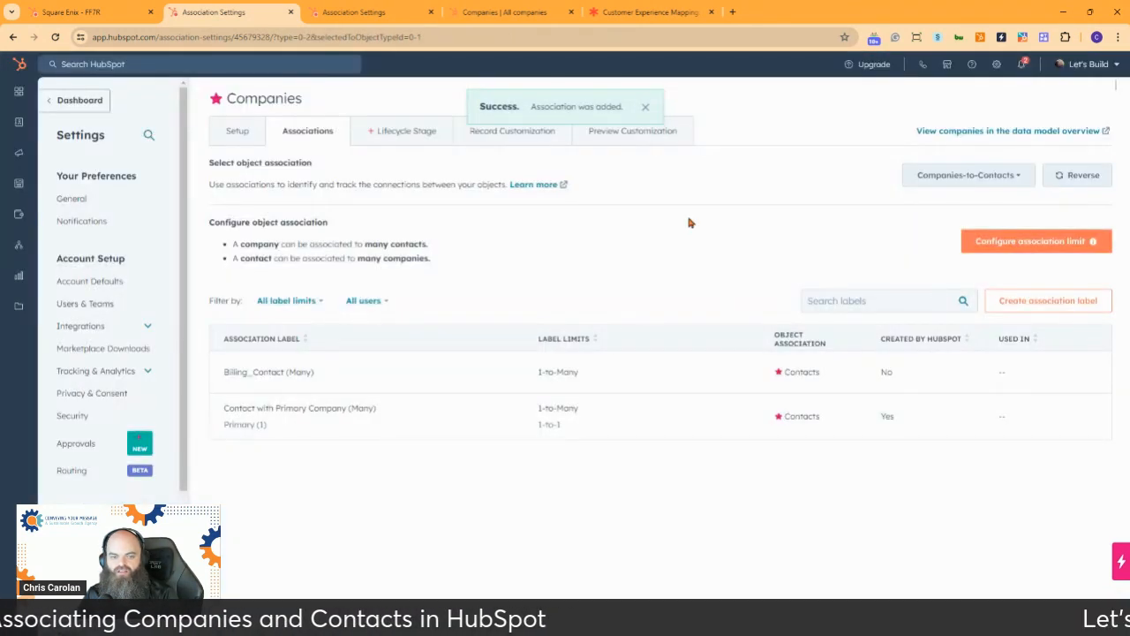
Create a single Companies-to-Contacts association label Sales_Contact, allowing many contacts and many companies
click(1066, 304)
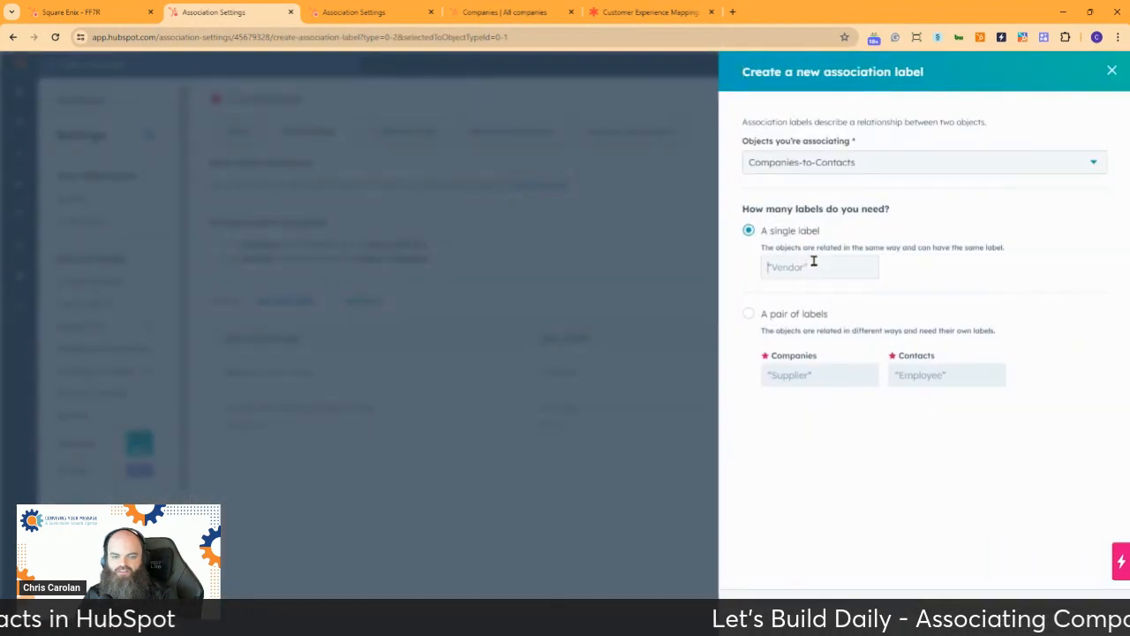
click(813, 264)
text(Sales)
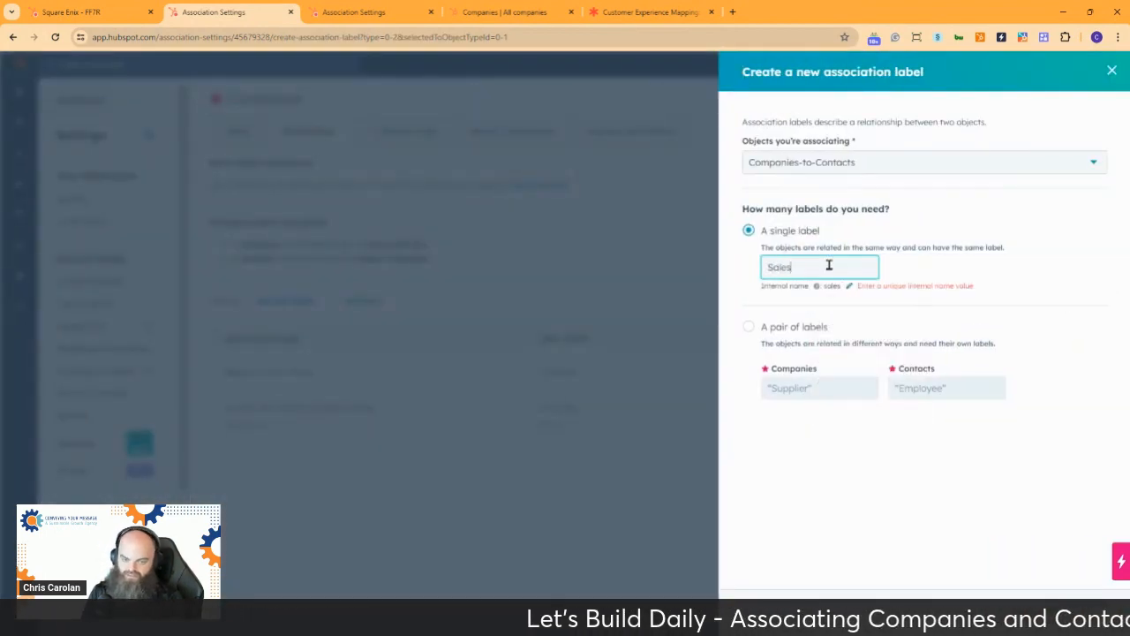
text(_Contact)
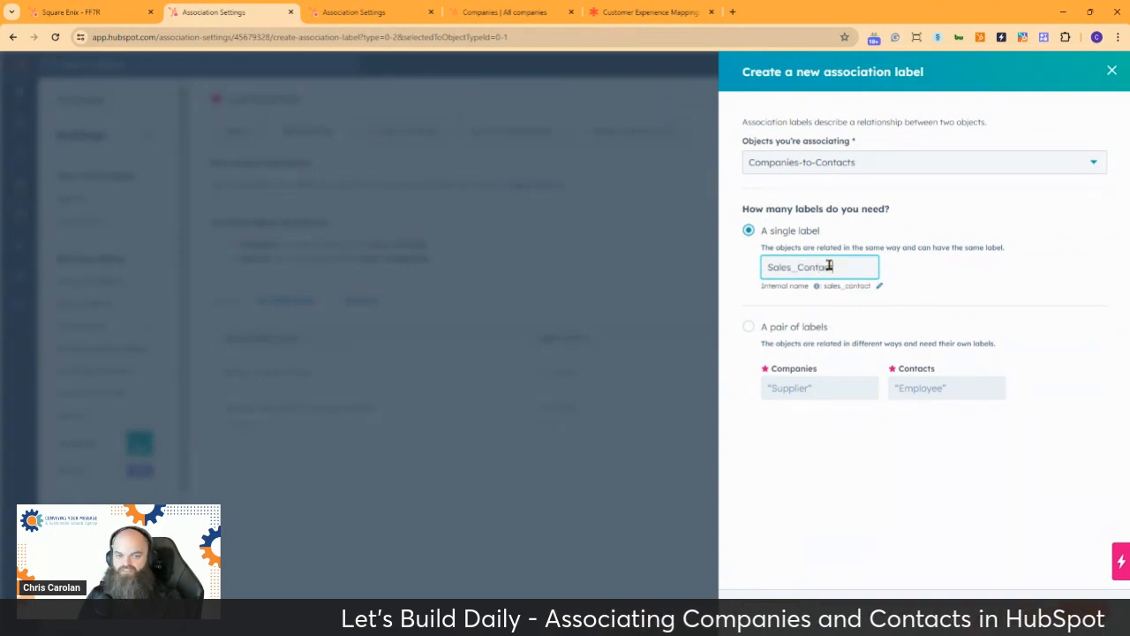
click(1079, 612)
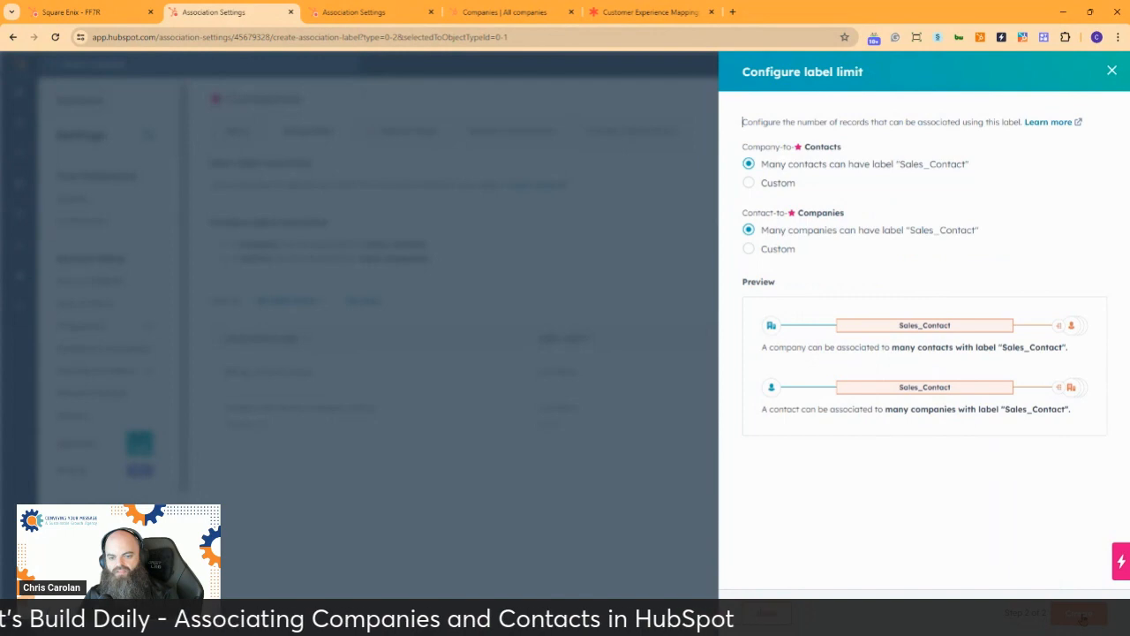
click(1085, 617)
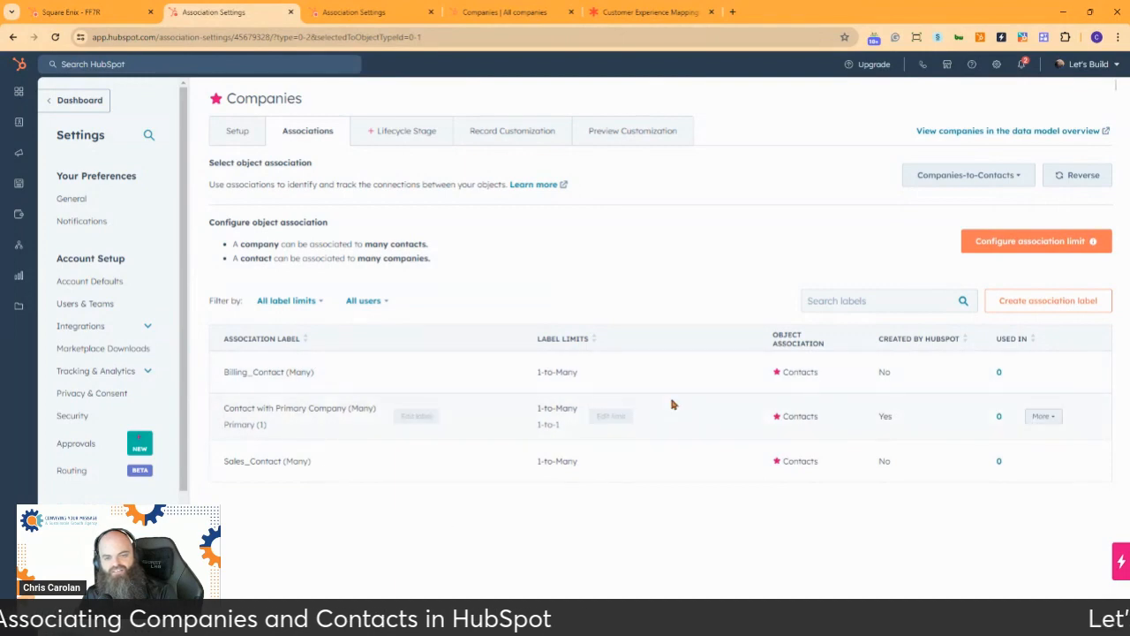
Check which objects Companies can be associated with, and view the Data Model overview in a separate browser tab
click(1006, 177)
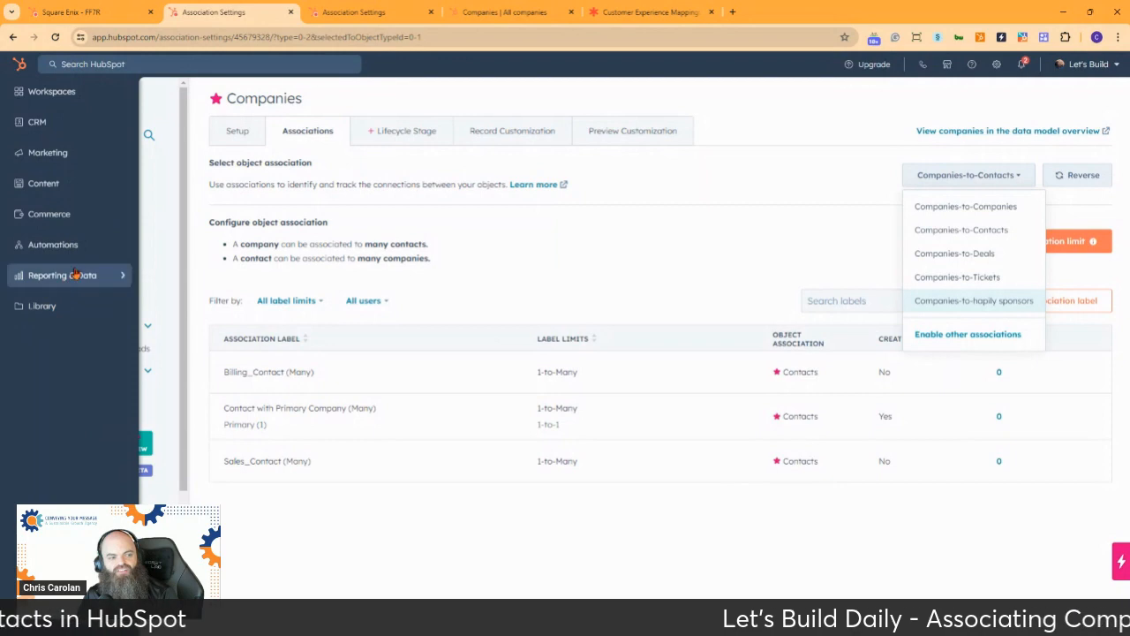
click(75, 274)
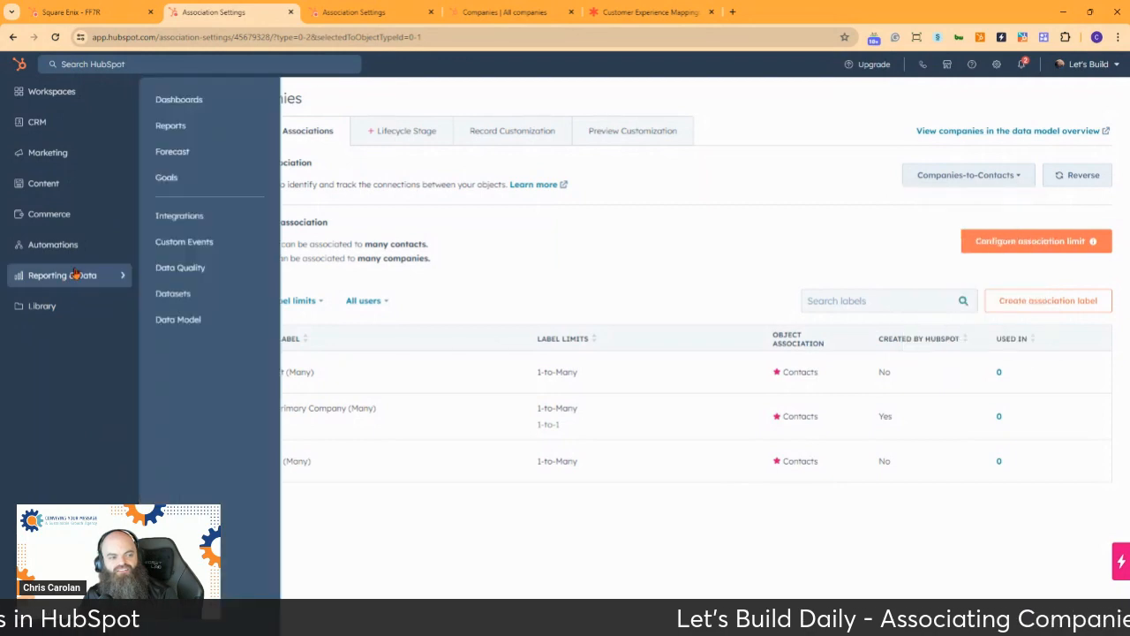
right_click(192, 329)
click(231, 334)
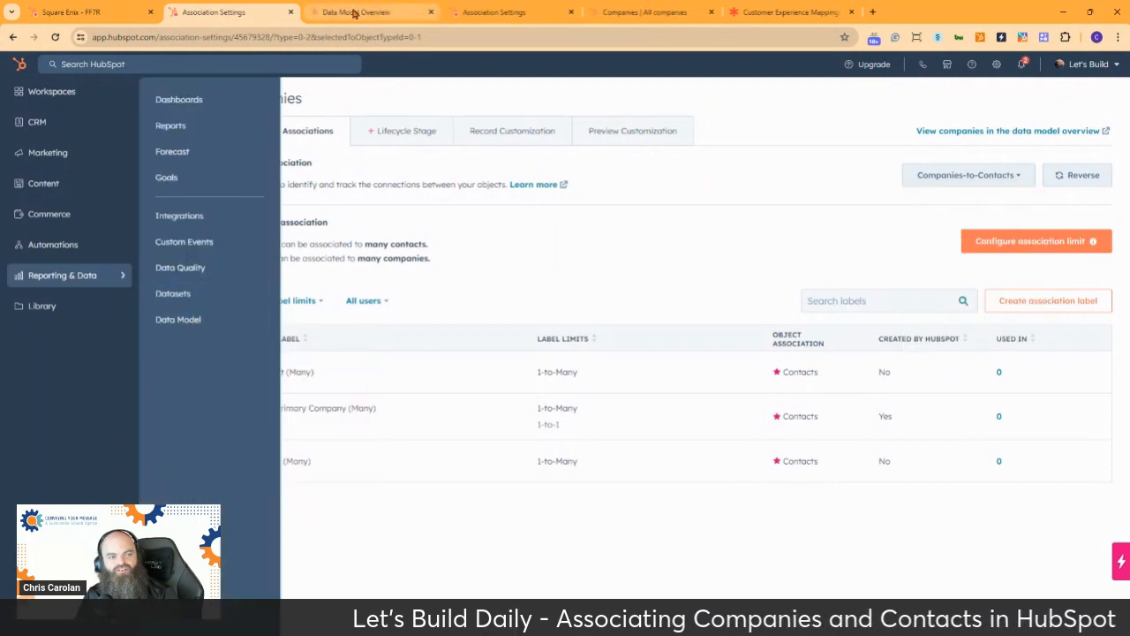
click(353, 12)
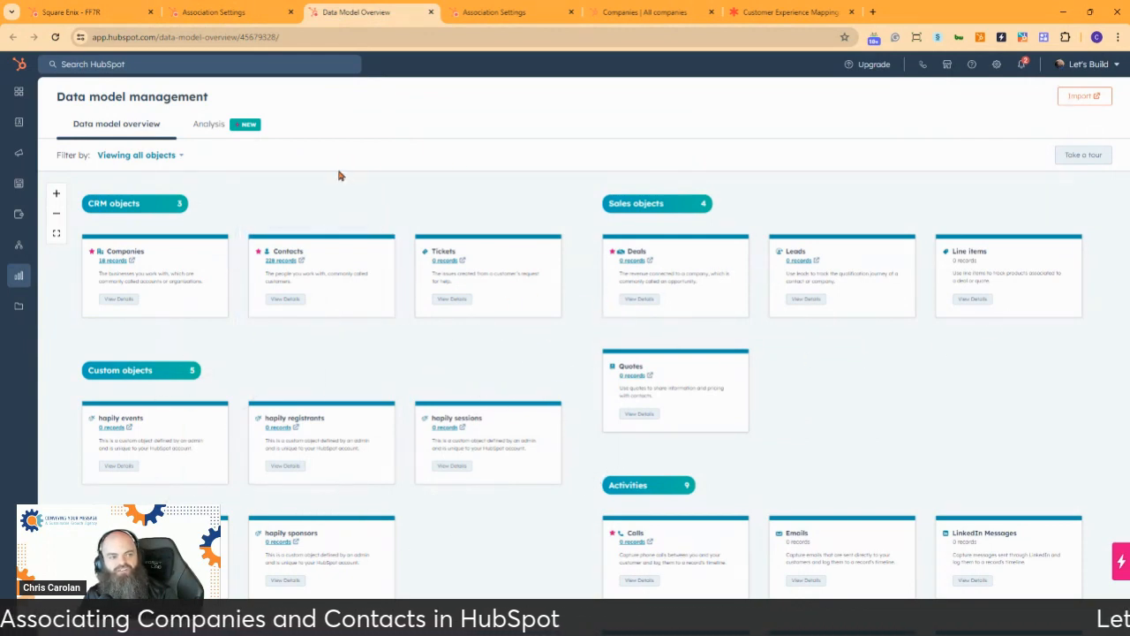
Return to the association settings and enable a new association between Companies and hapily events
click(237, 13)
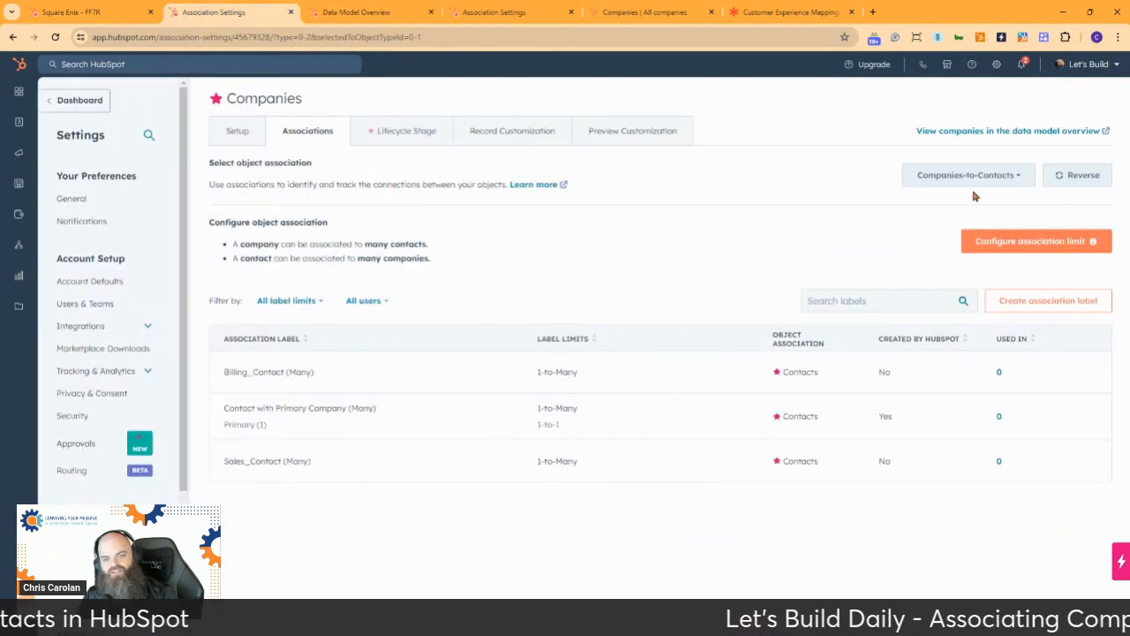
click(1019, 175)
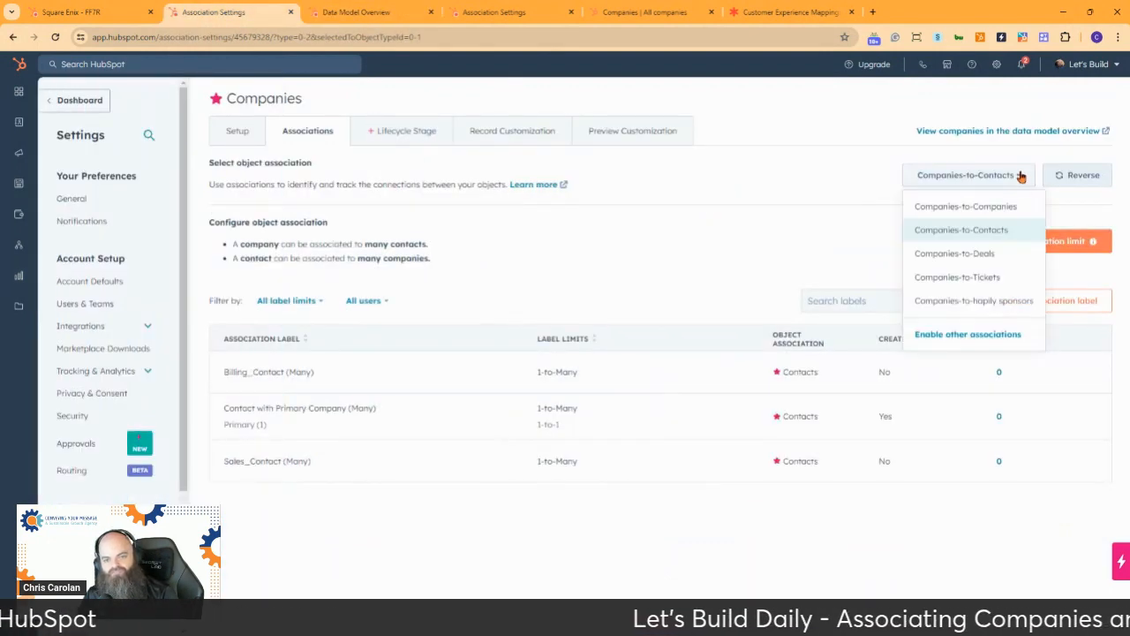
click(965, 333)
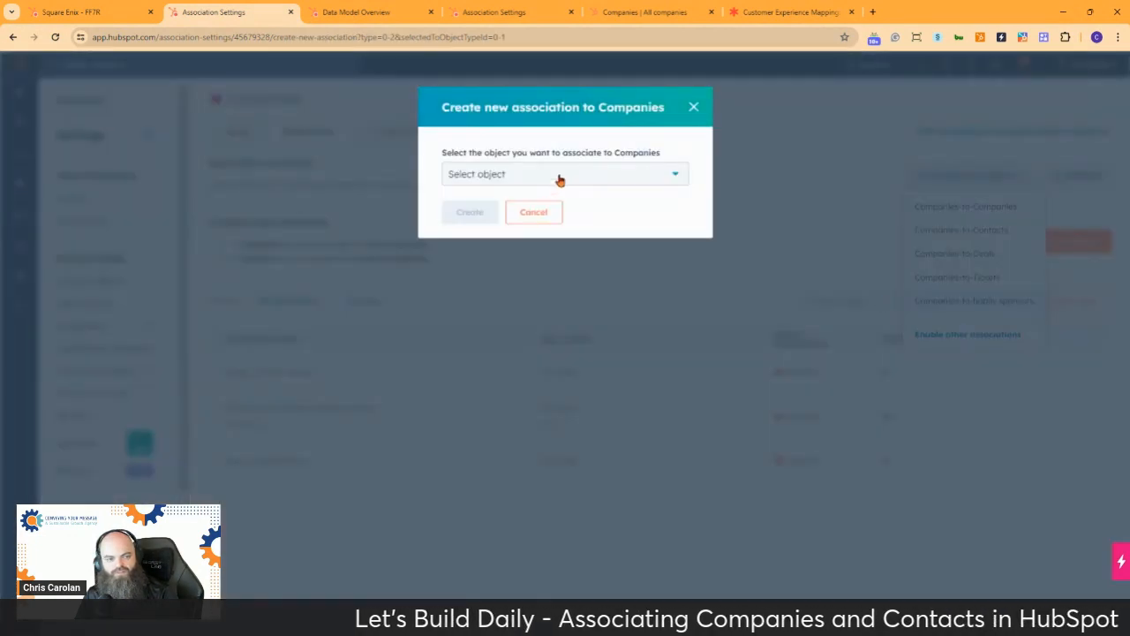
click(559, 176)
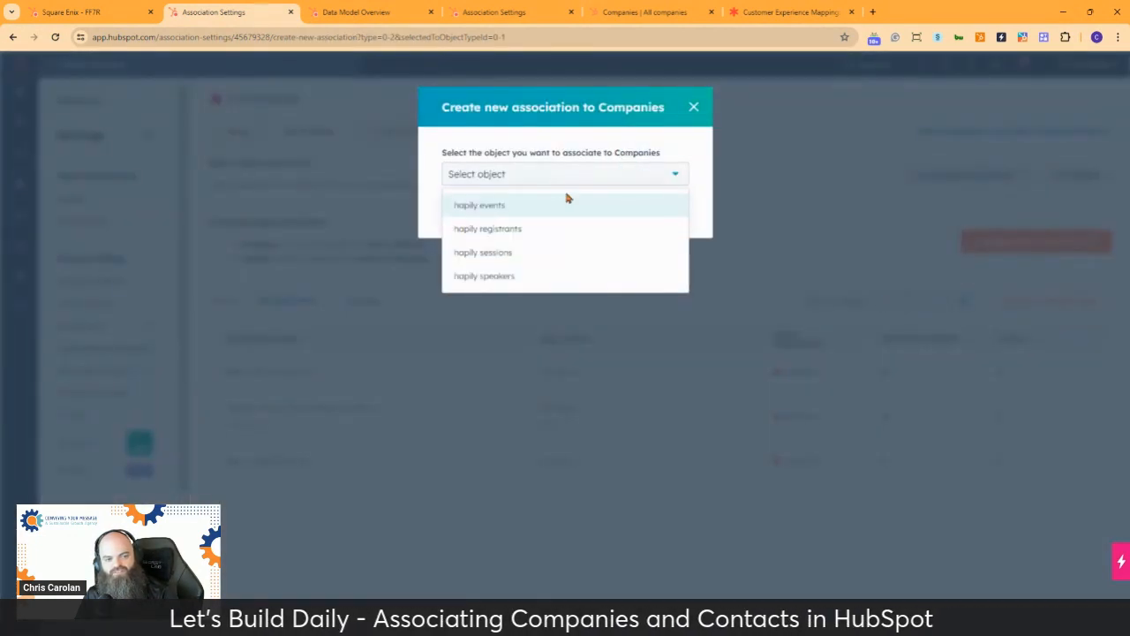
click(473, 205)
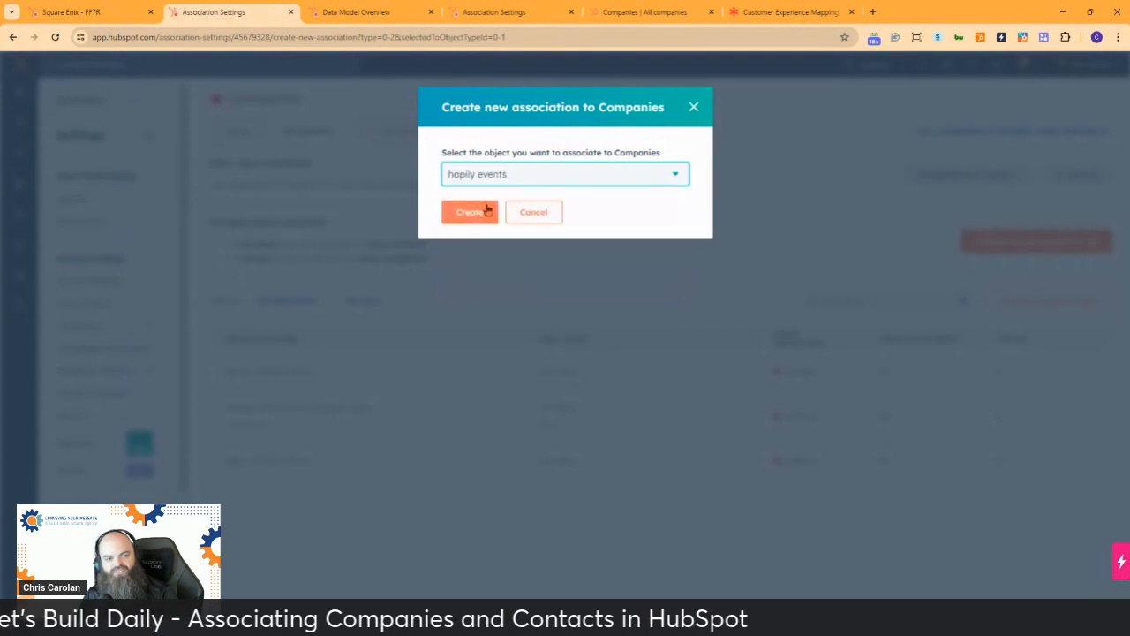
click(481, 215)
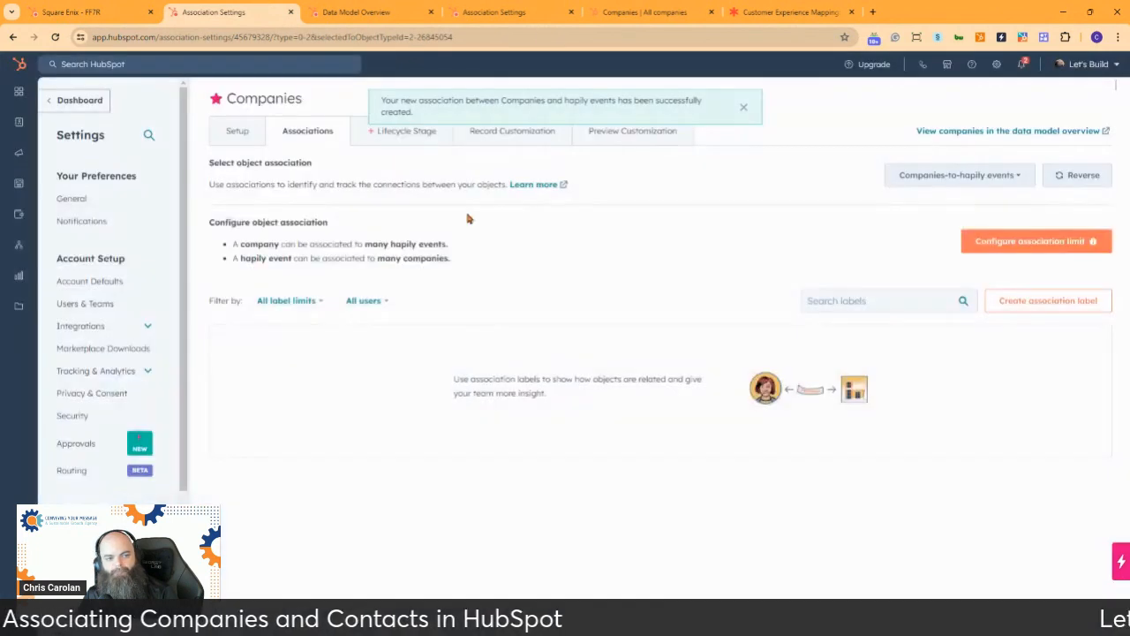
Review the available company object associations and switch the settings back to Companies-to-Contacts
click(998, 174)
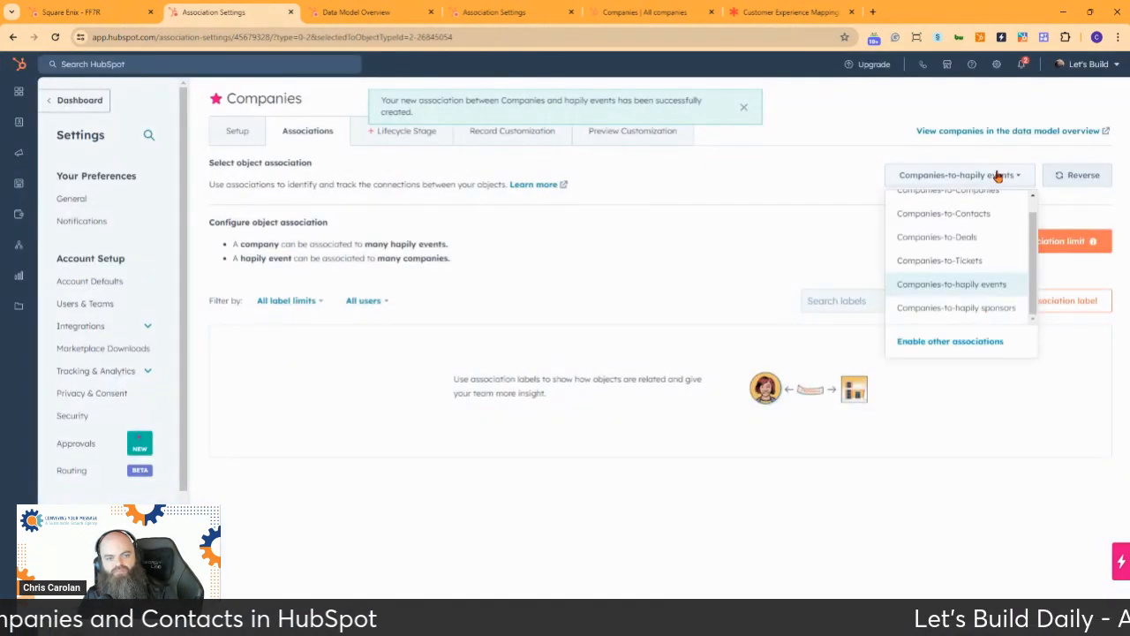
scroll(951, 251, up, 1)
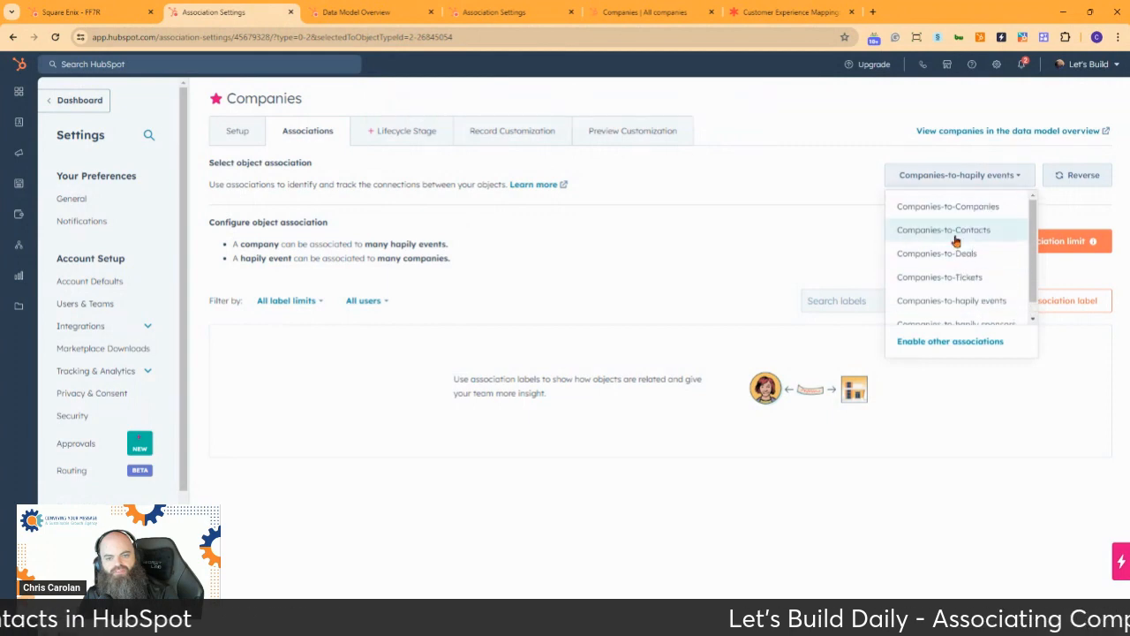
click(956, 232)
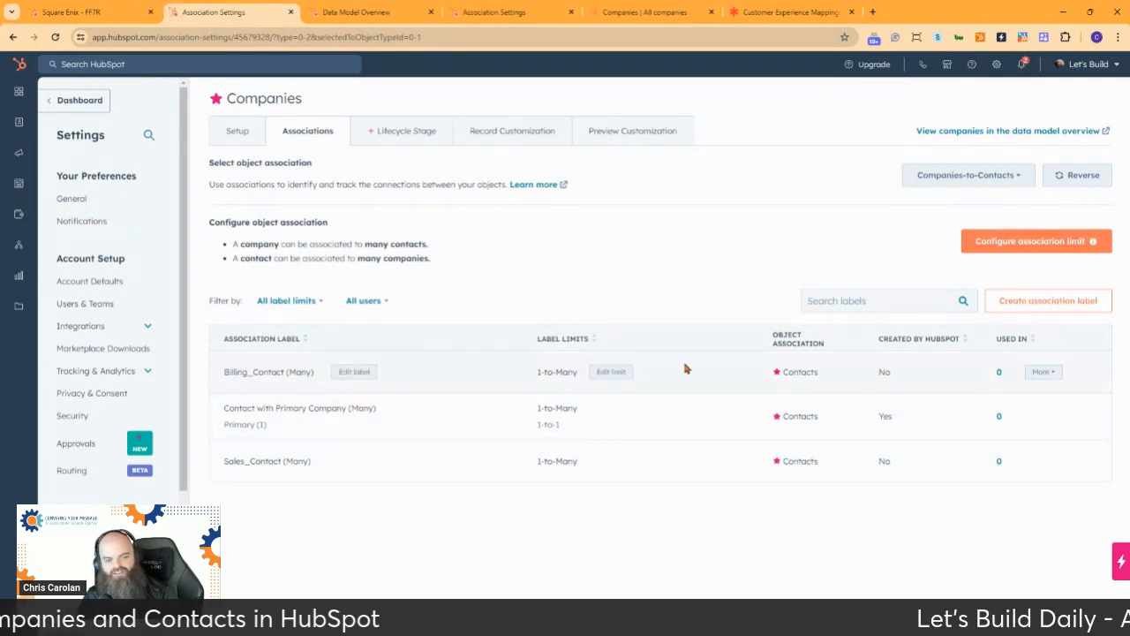
View the API details of the Billing_Contact association label, then close them and check the label's other available actions
click(1045, 374)
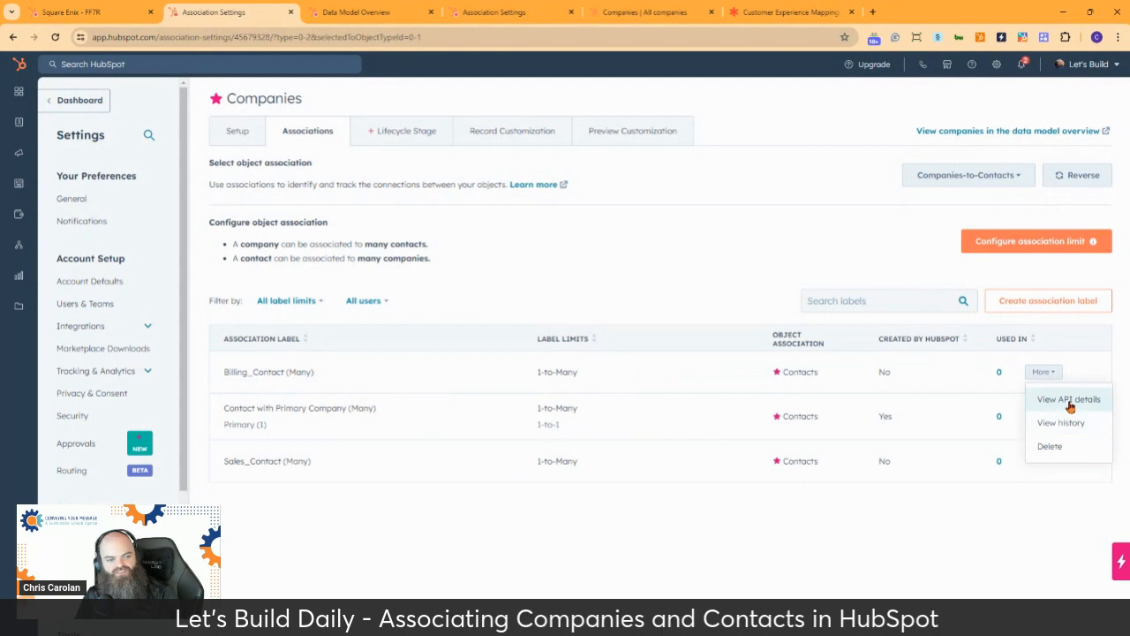
click(1066, 400)
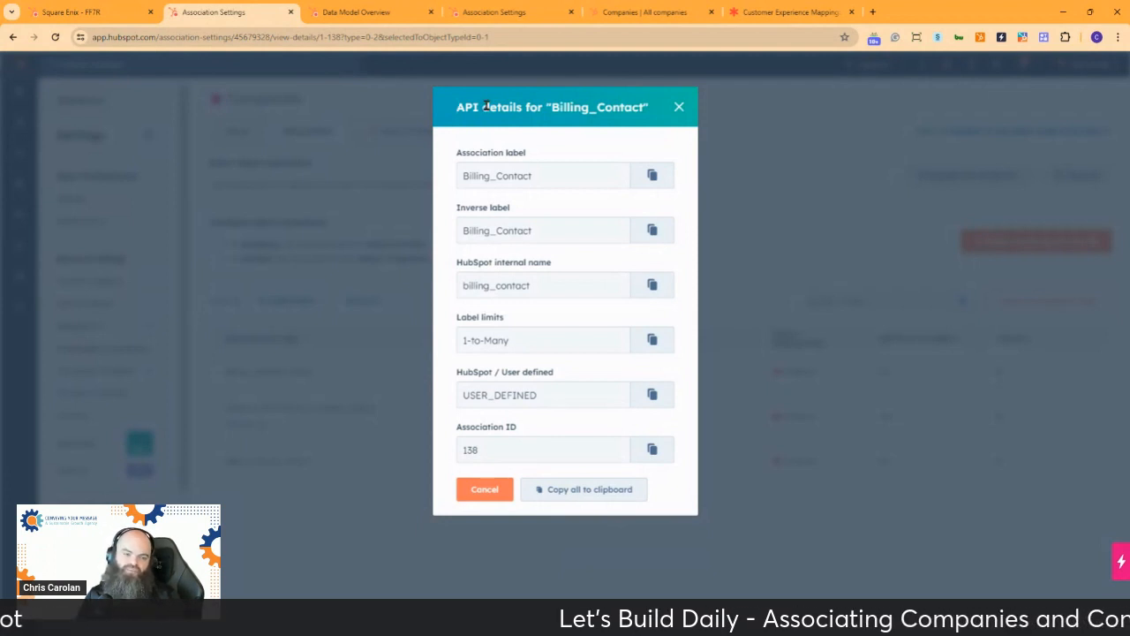
click(680, 107)
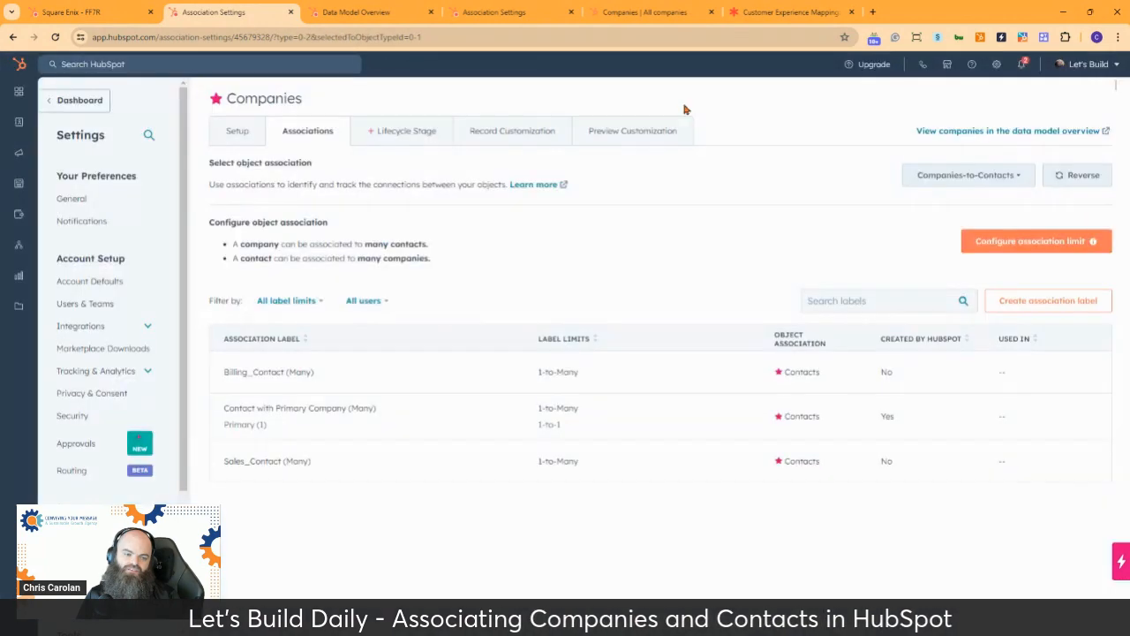
click(1046, 372)
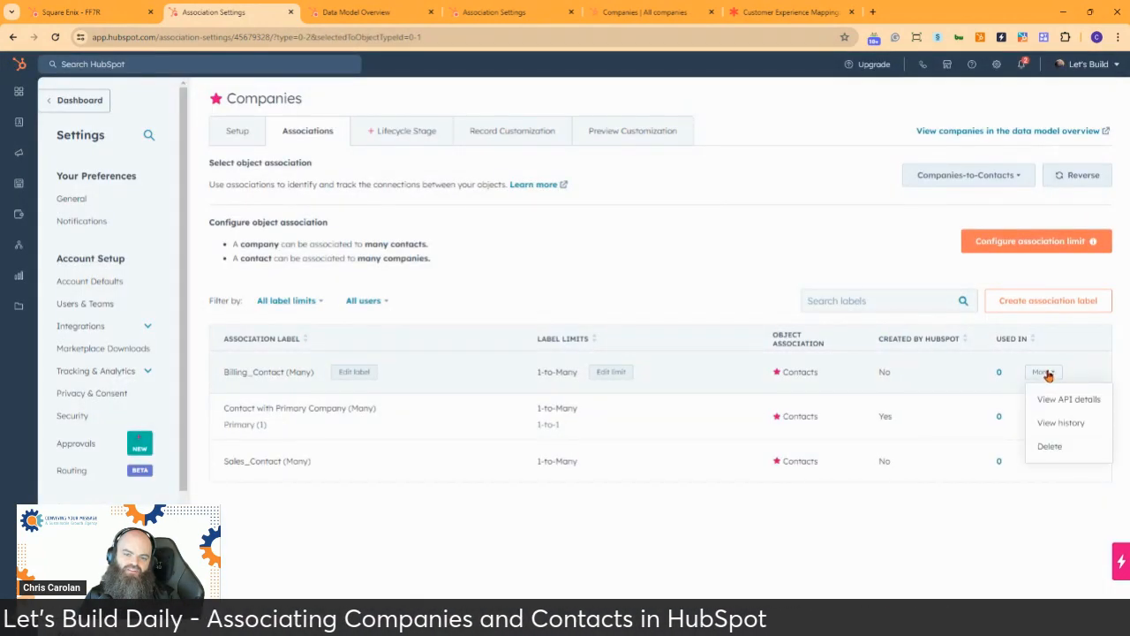
click(562, 297)
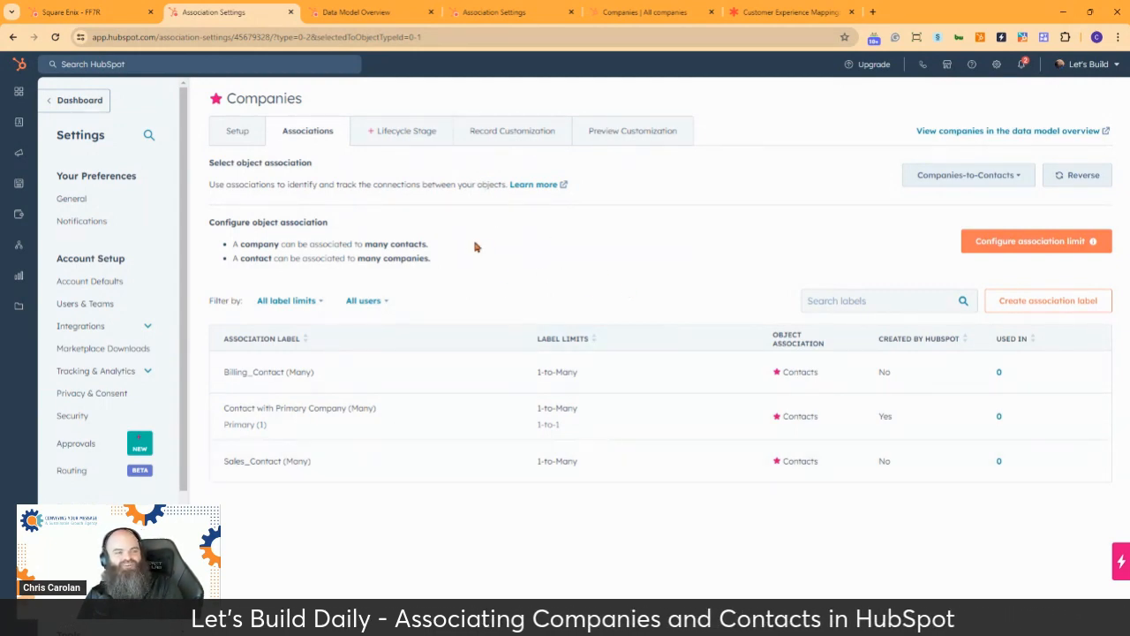
Return to the Square Enix - FF7R record, check the available association labels, and save the selected existing contacts without choosing a label
click(88, 13)
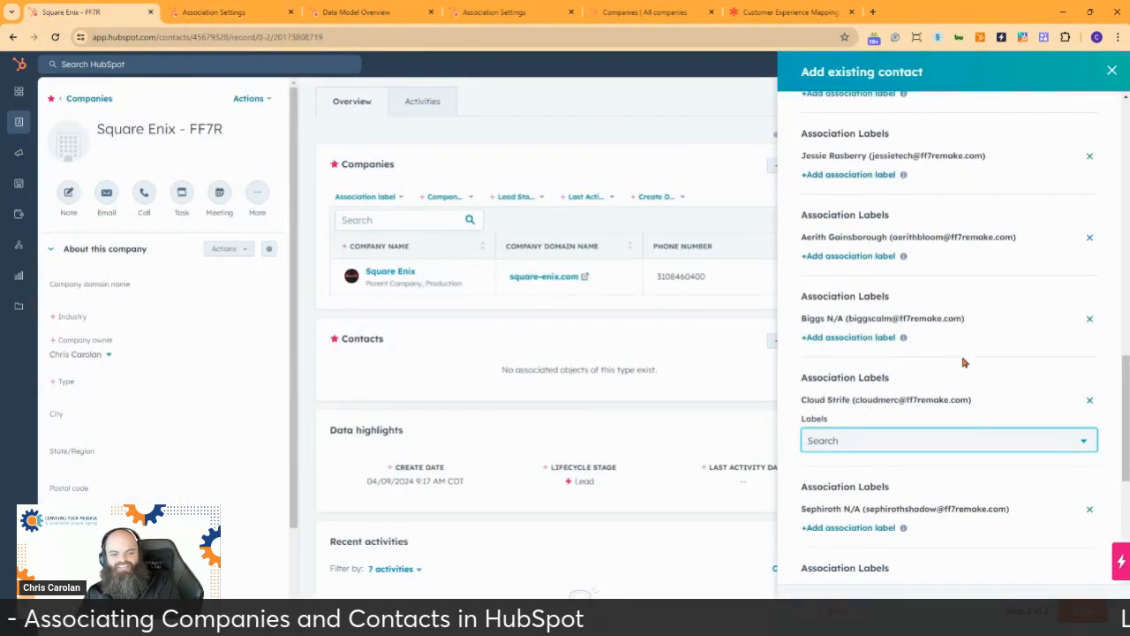
click(920, 438)
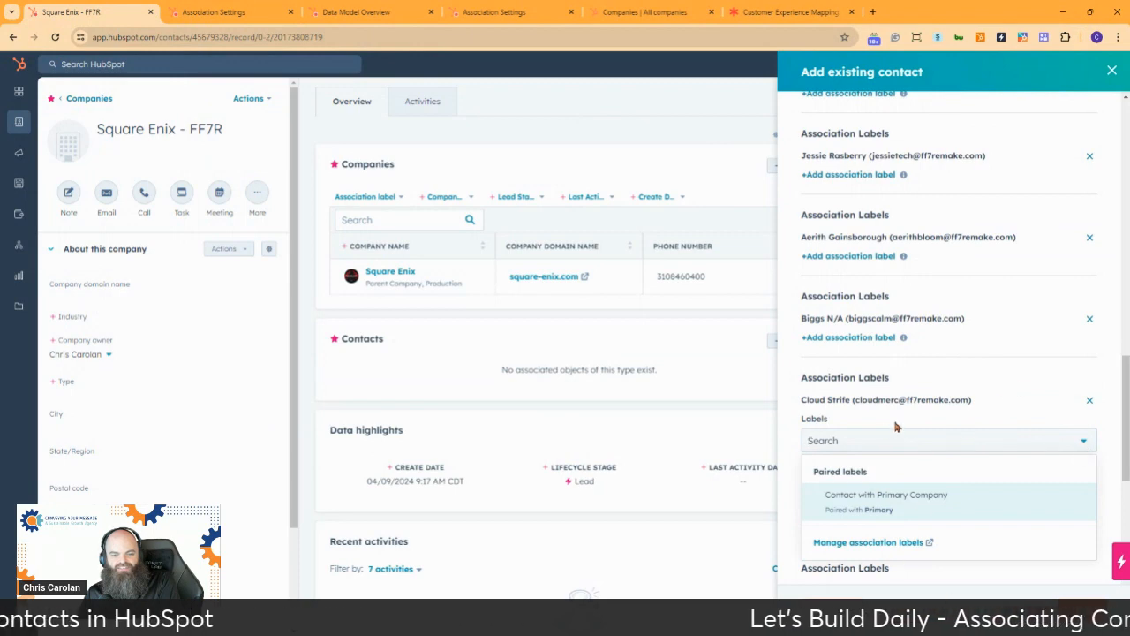
scroll(983, 406, up, 10)
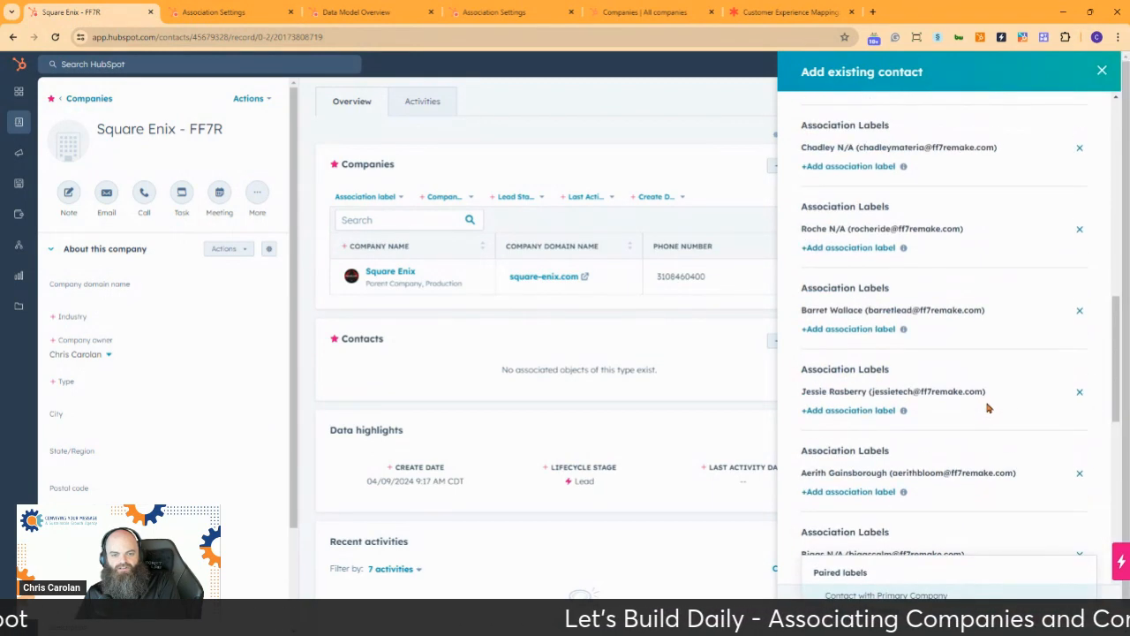
scroll(984, 394, up, 2)
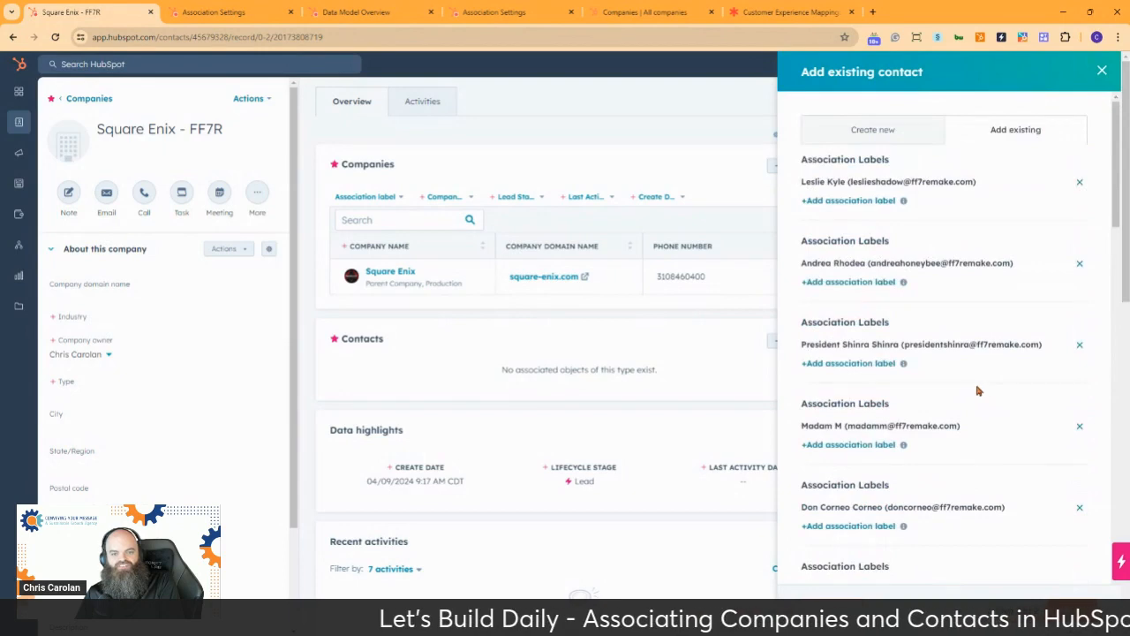
scroll(966, 377, down, 4)
scroll(967, 369, down, 9)
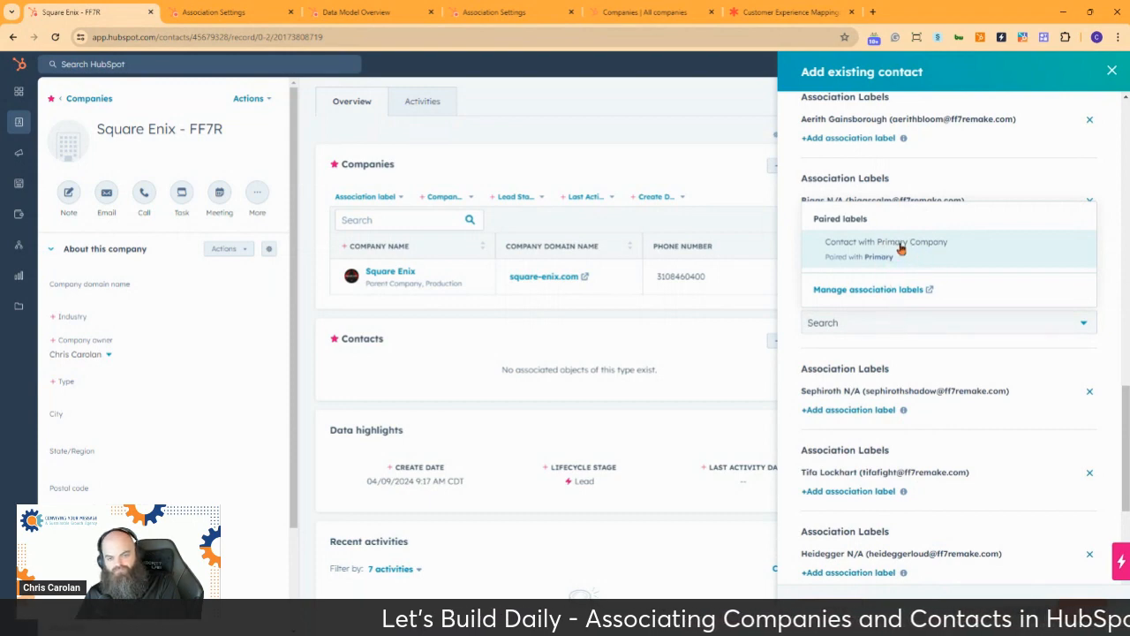
click(791, 250)
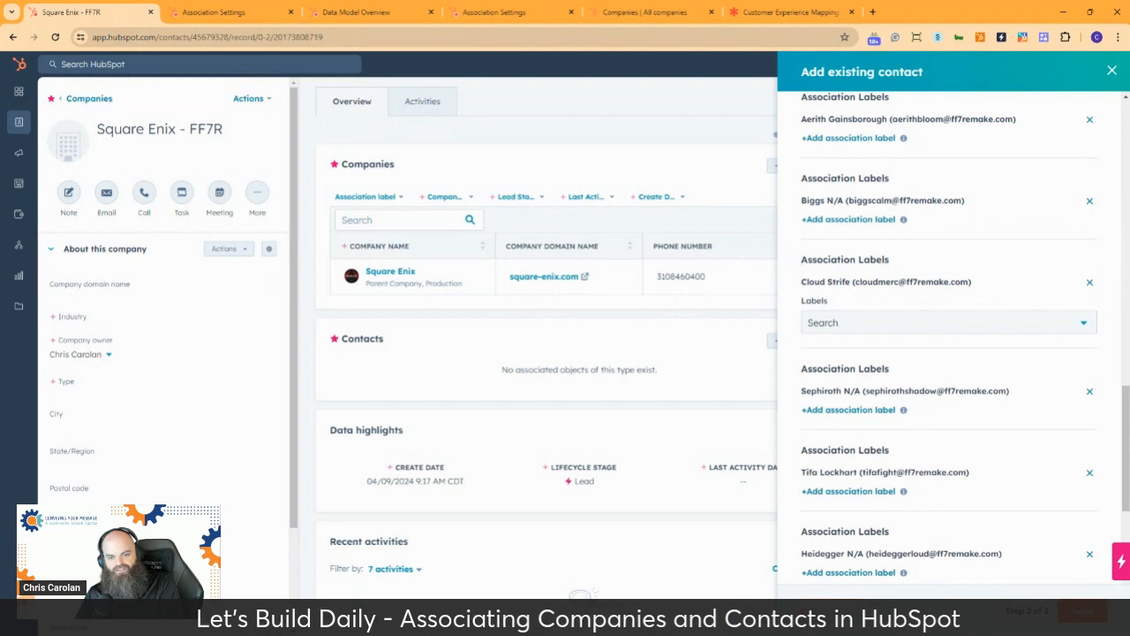
click(1082, 611)
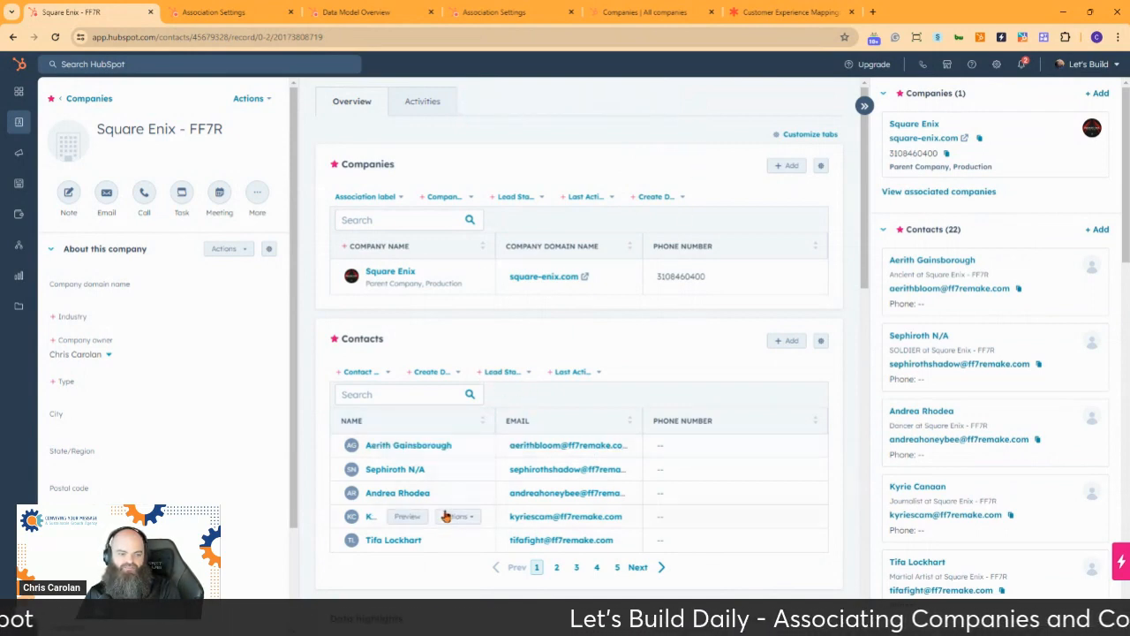
Find the sales contact by first name among the company's associated contacts and add the Sales_Contact label to the association
scroll(502, 375, down, 1)
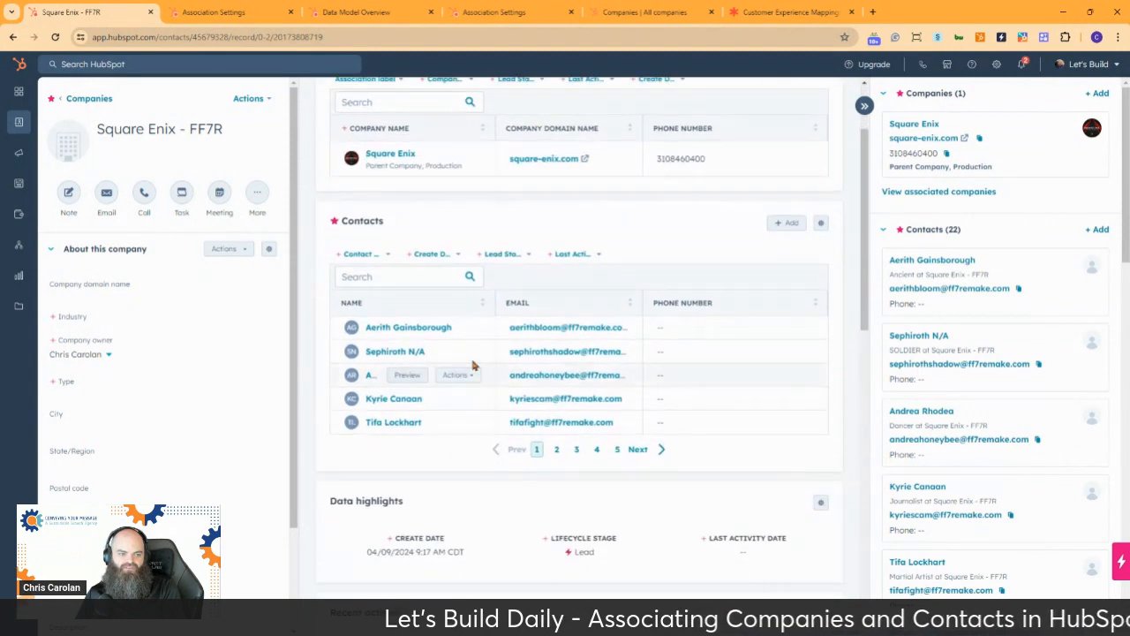
click(416, 276)
text(Cloud)
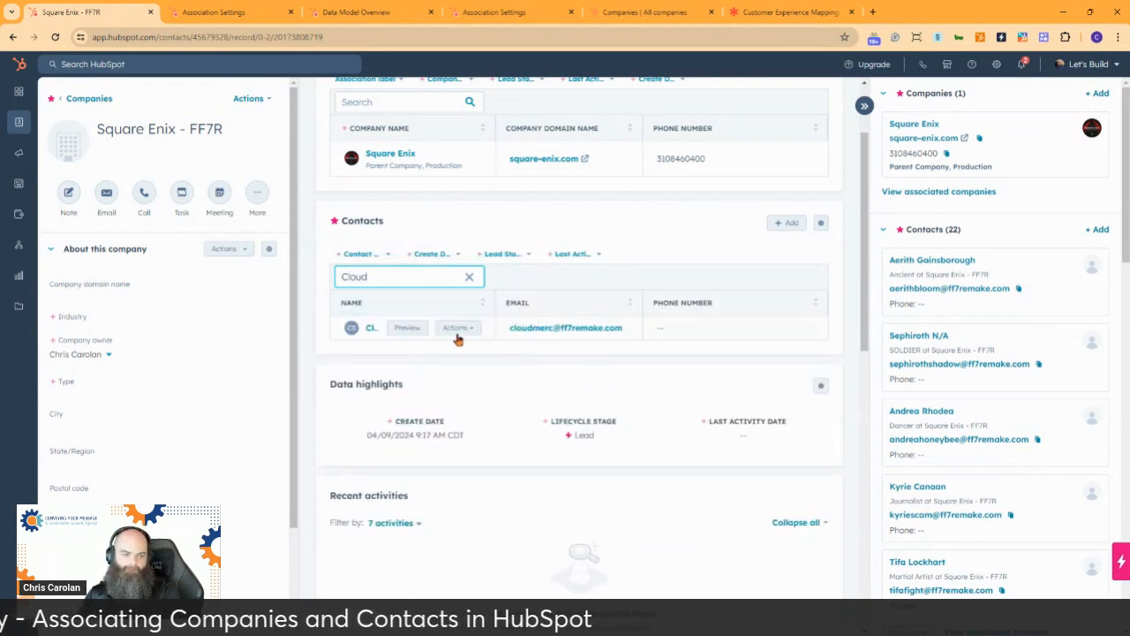
click(456, 327)
click(508, 356)
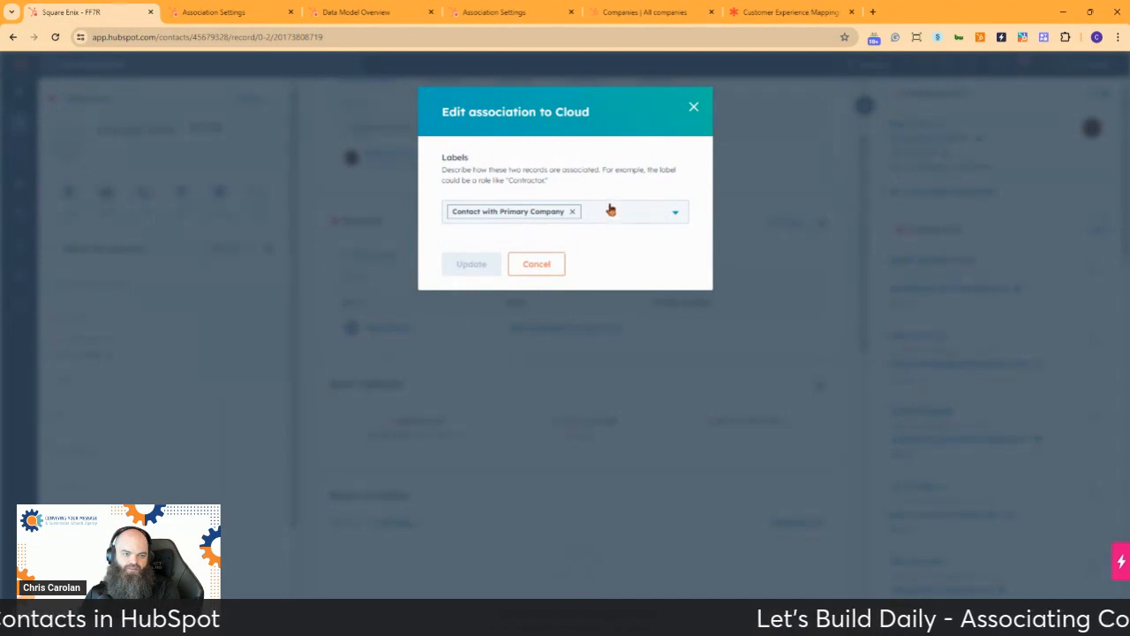
click(609, 215)
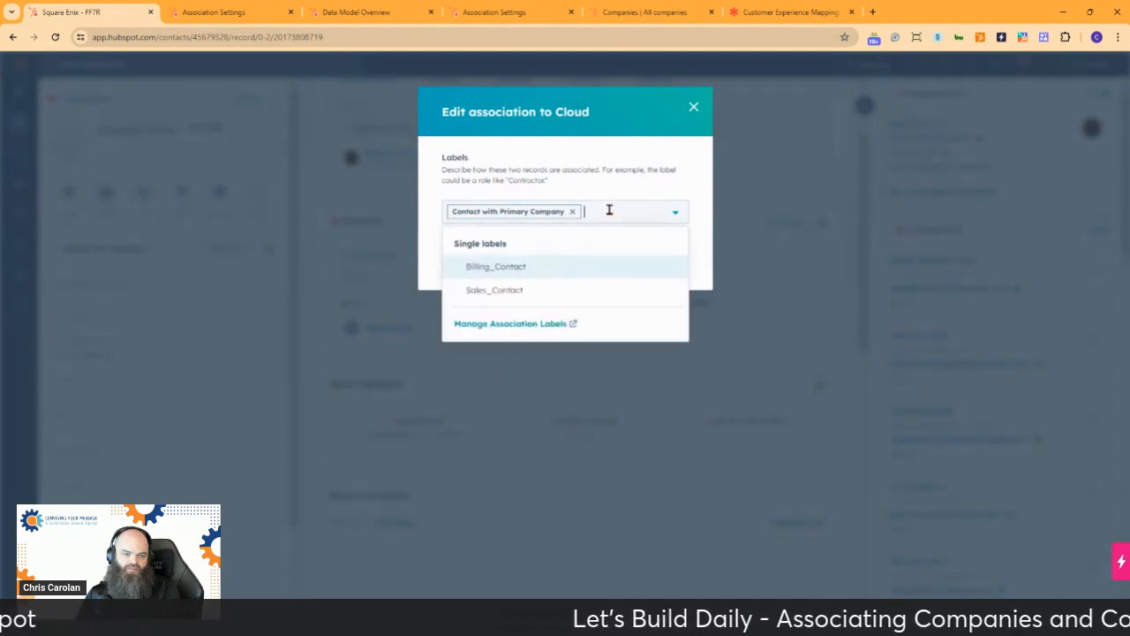
click(534, 291)
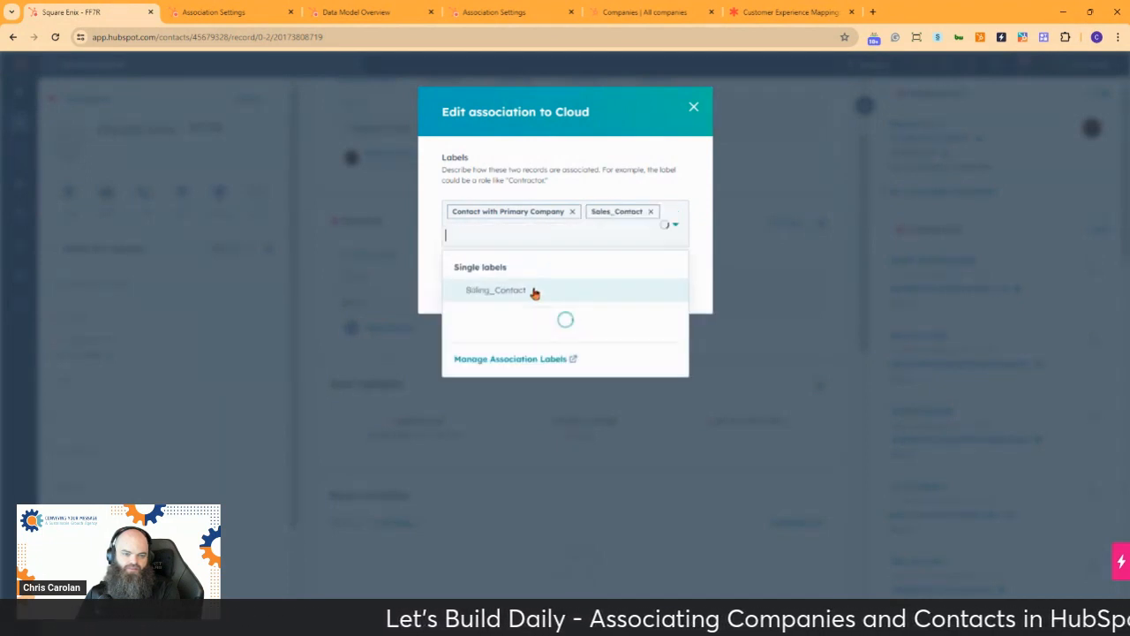
click(675, 164)
click(473, 288)
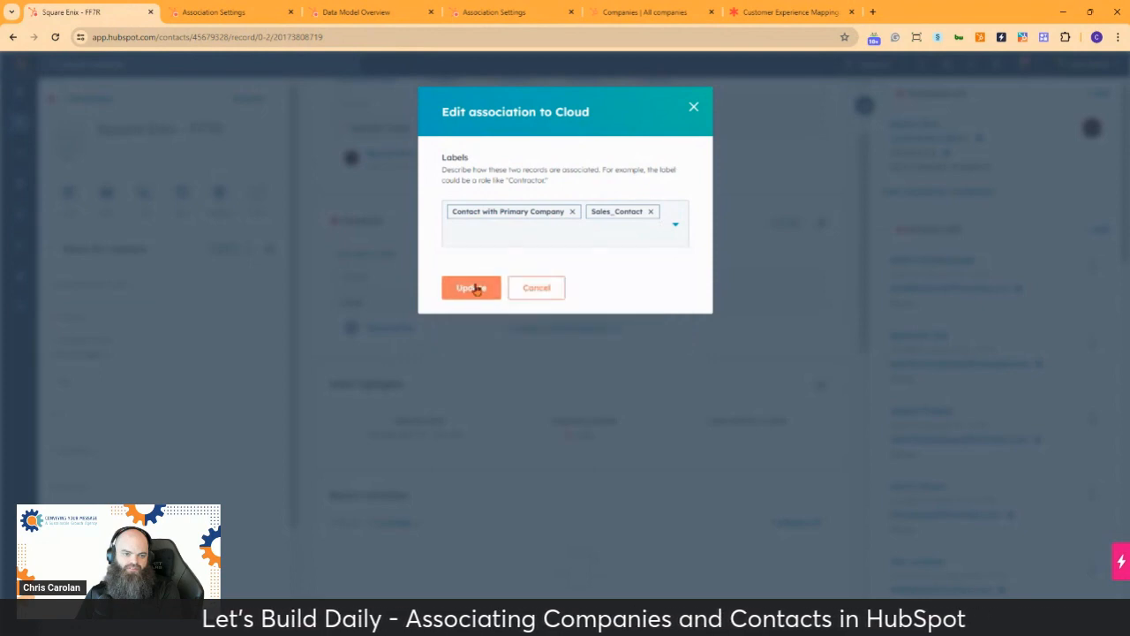
scroll(745, 391, up, 2)
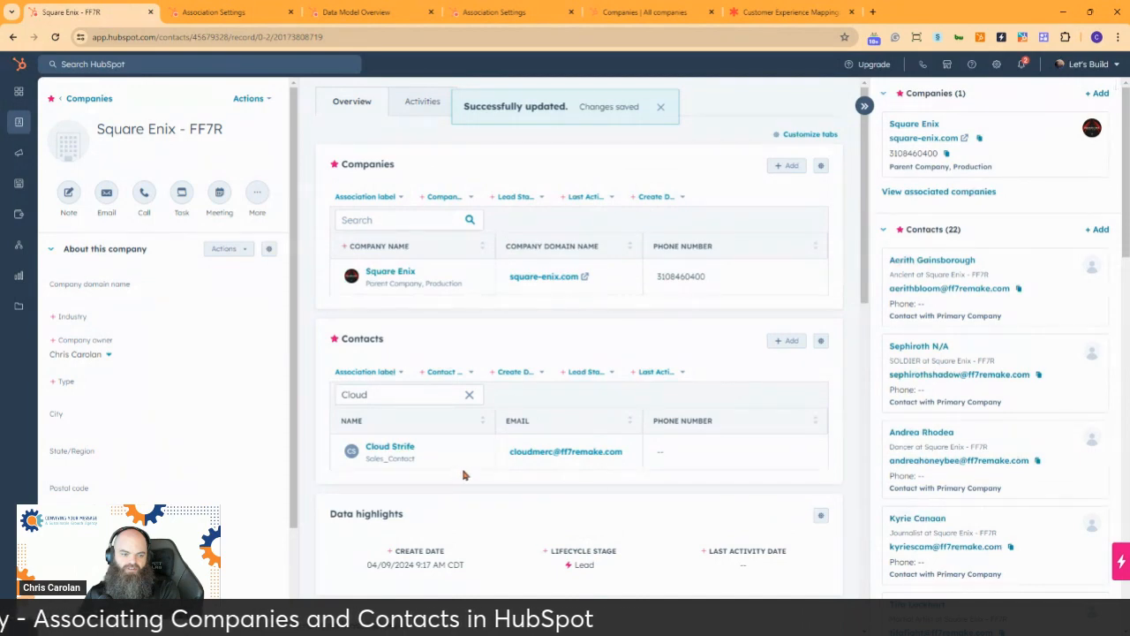
Clear the contact search and browse all pages of associated contacts, returning to page 4
click(470, 394)
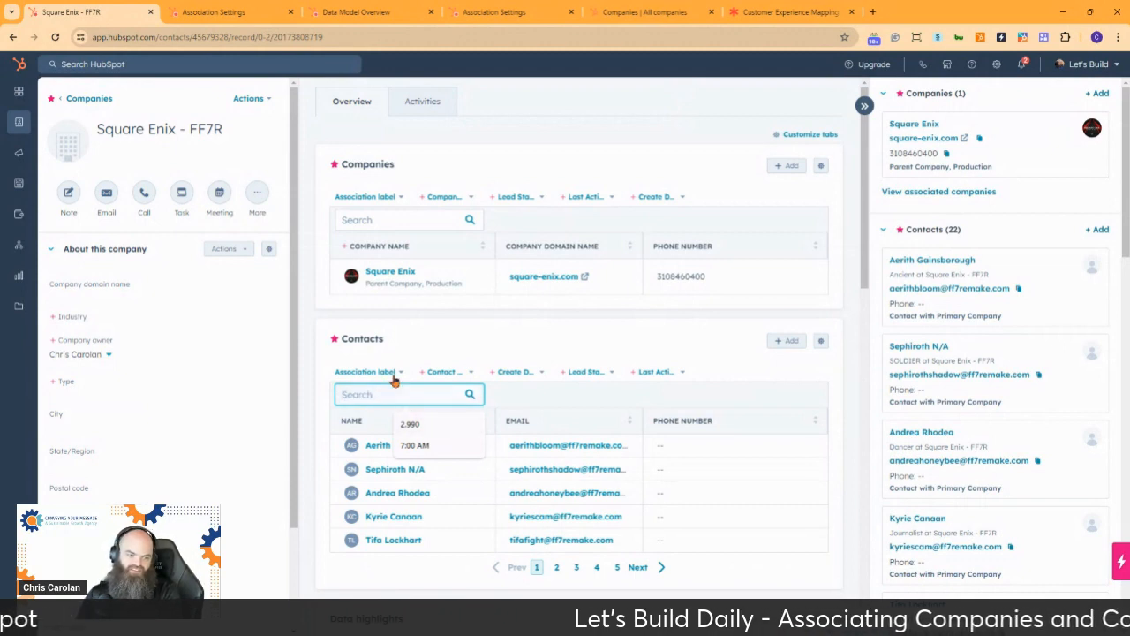
click(553, 567)
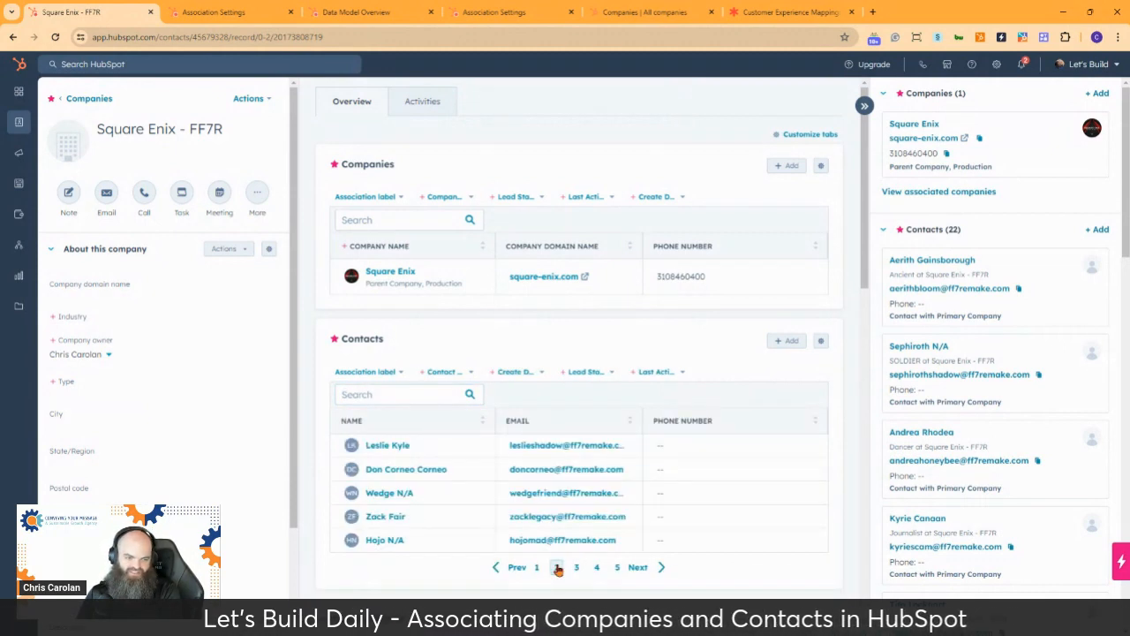
click(577, 568)
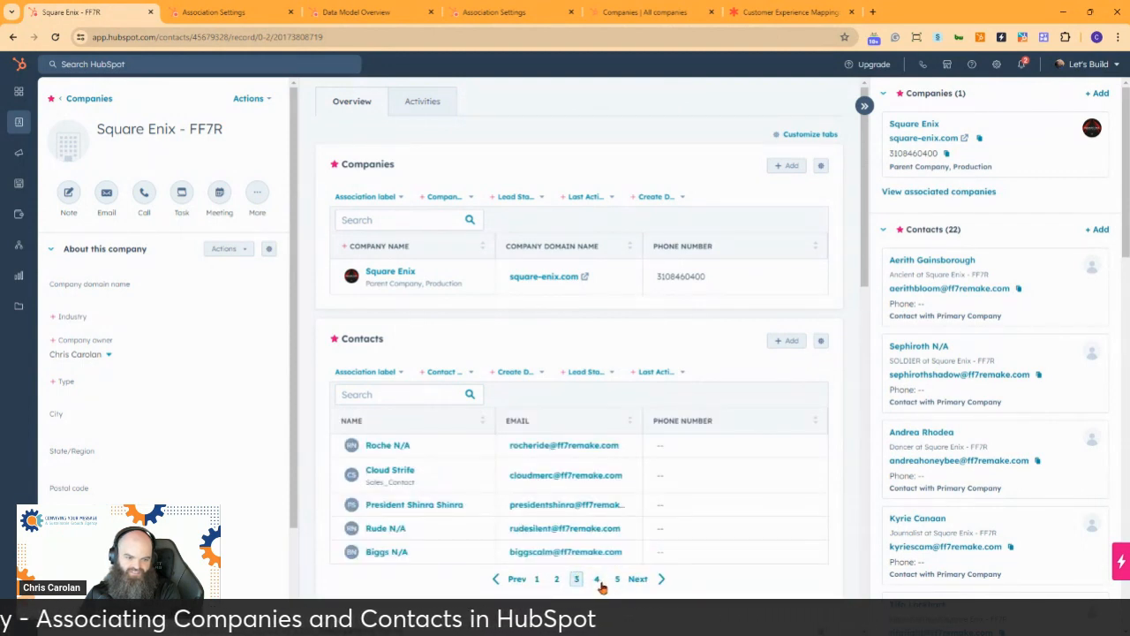
click(598, 580)
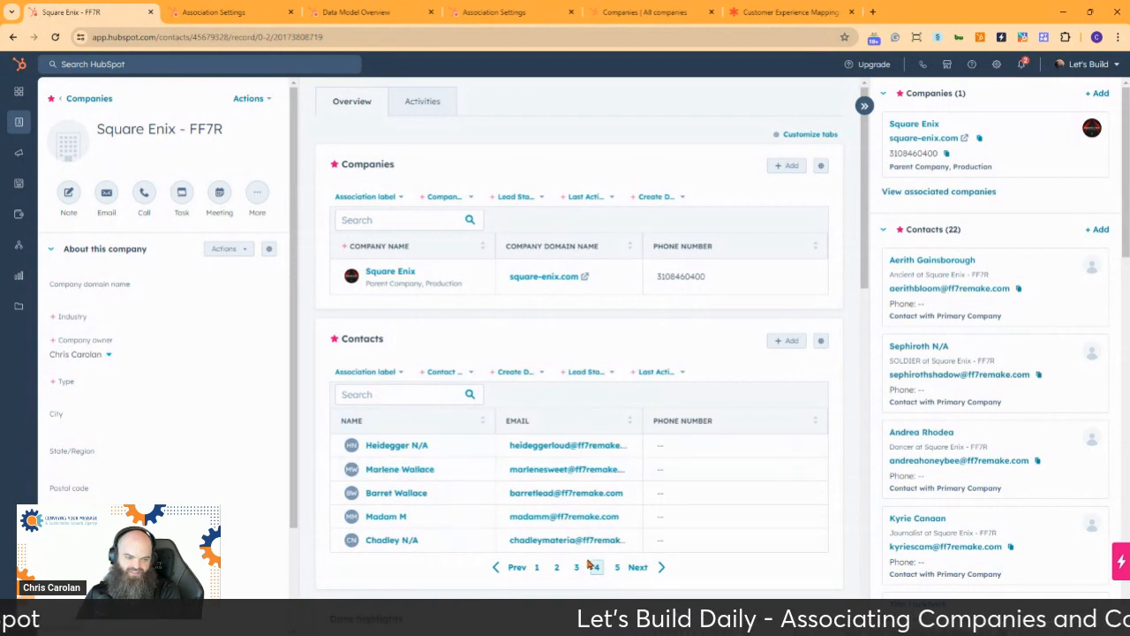
click(617, 568)
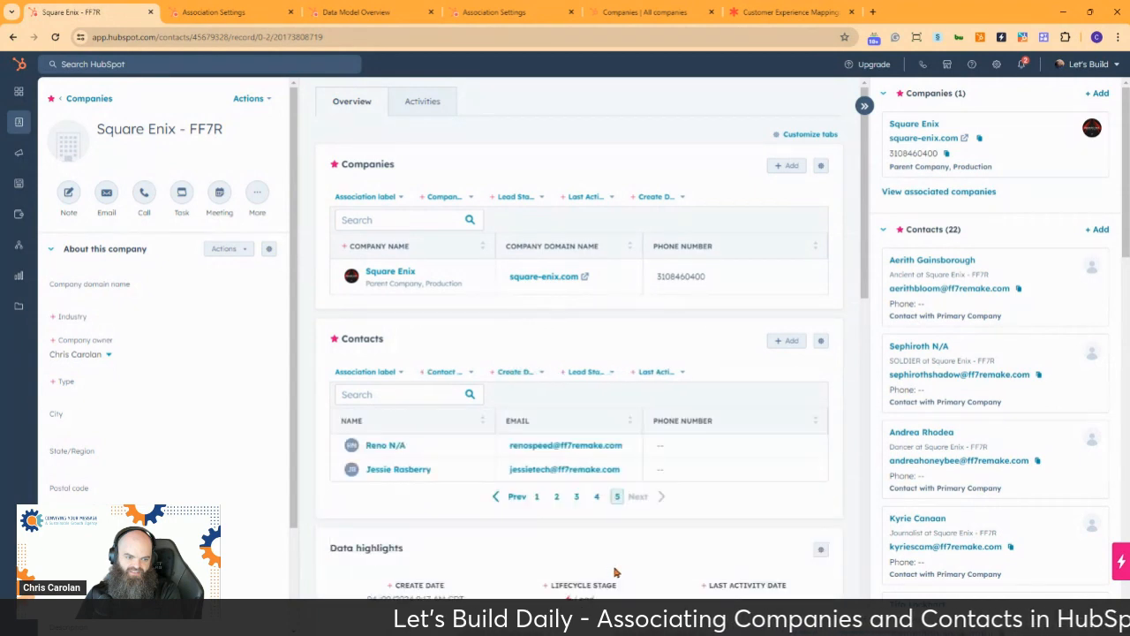
click(598, 497)
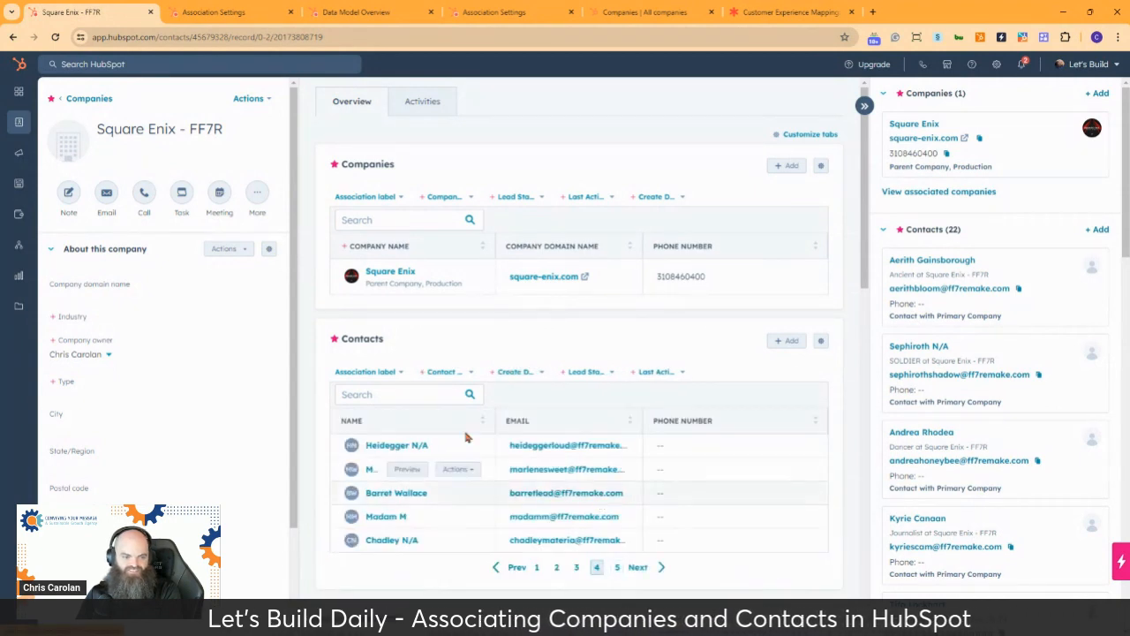
Add the Billing_Contact label to the association of the last contact listed on page 4
click(399, 395)
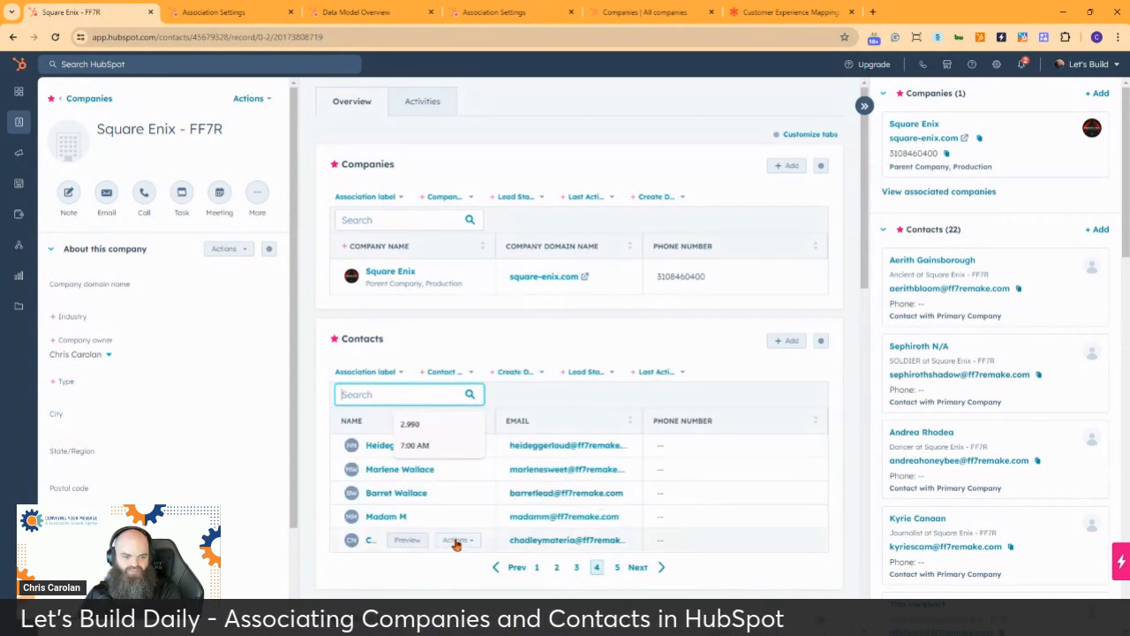
click(456, 540)
click(481, 568)
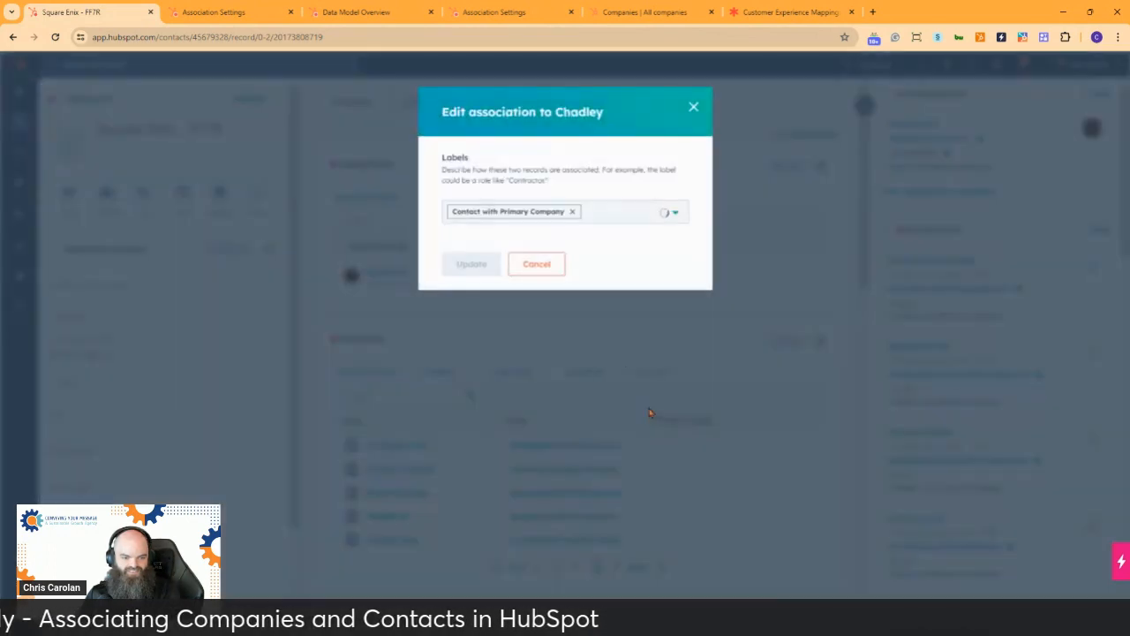
click(607, 213)
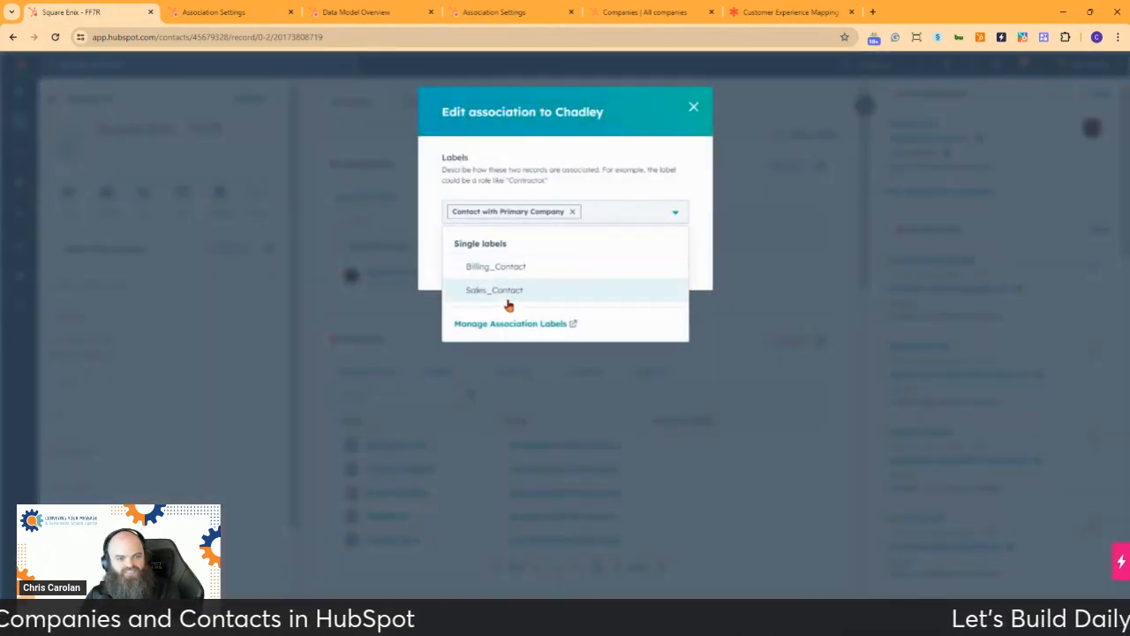
click(537, 267)
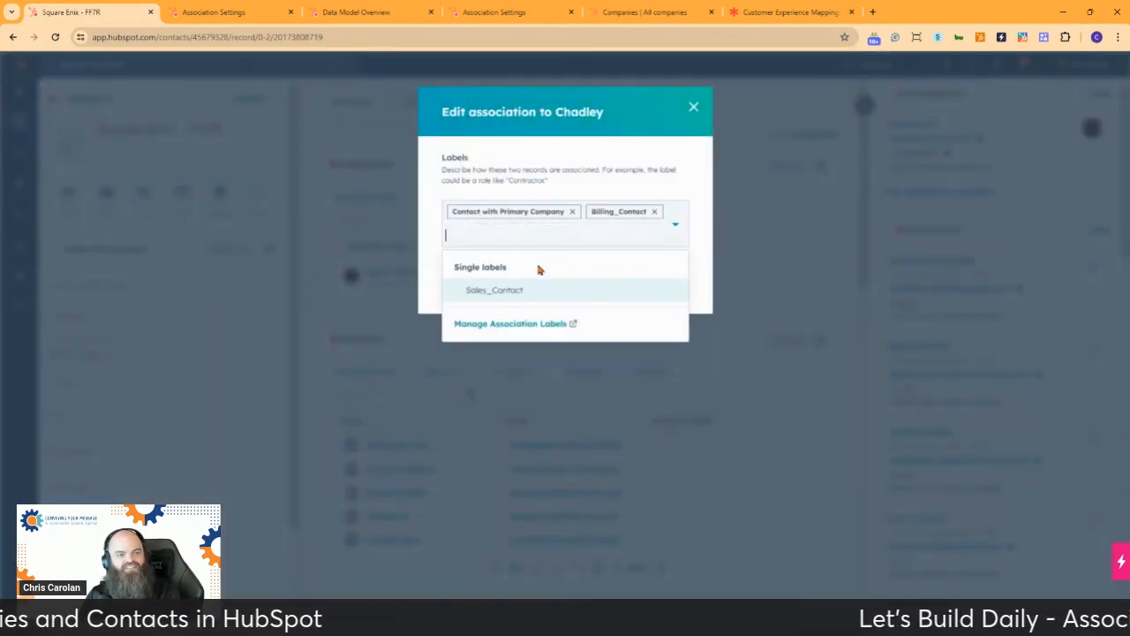
click(430, 231)
click(470, 288)
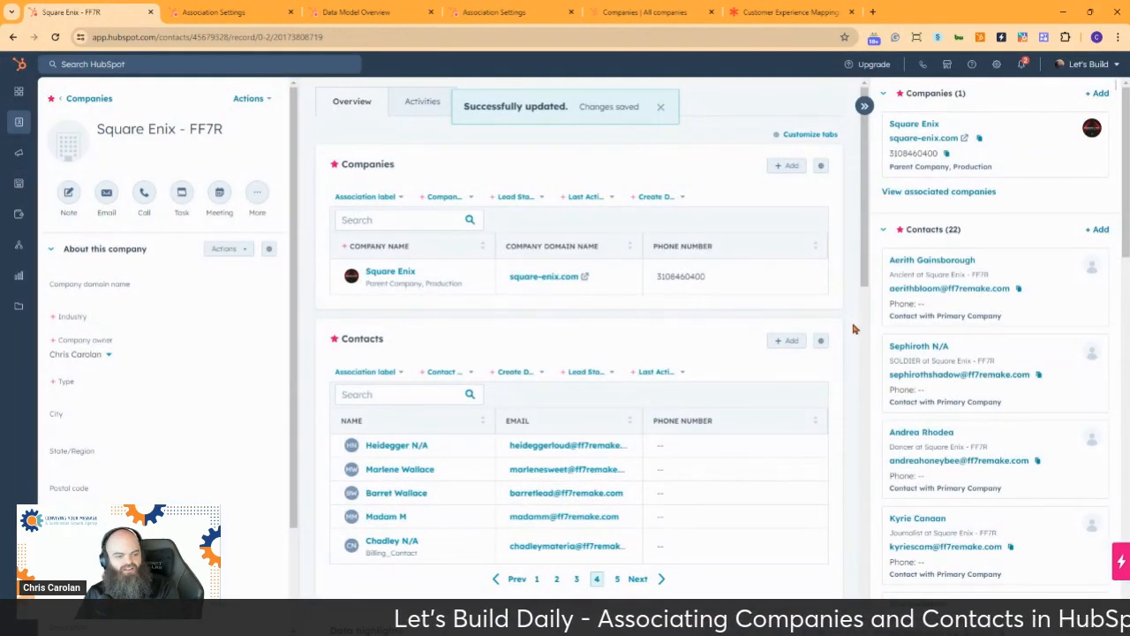
mouse_move(511, 293)
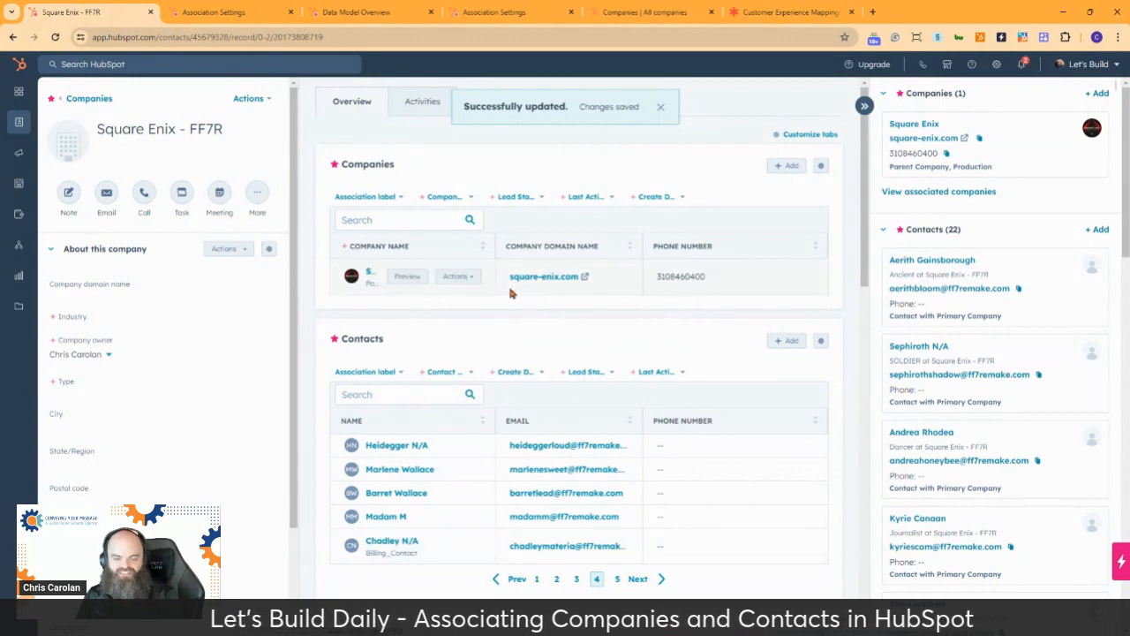